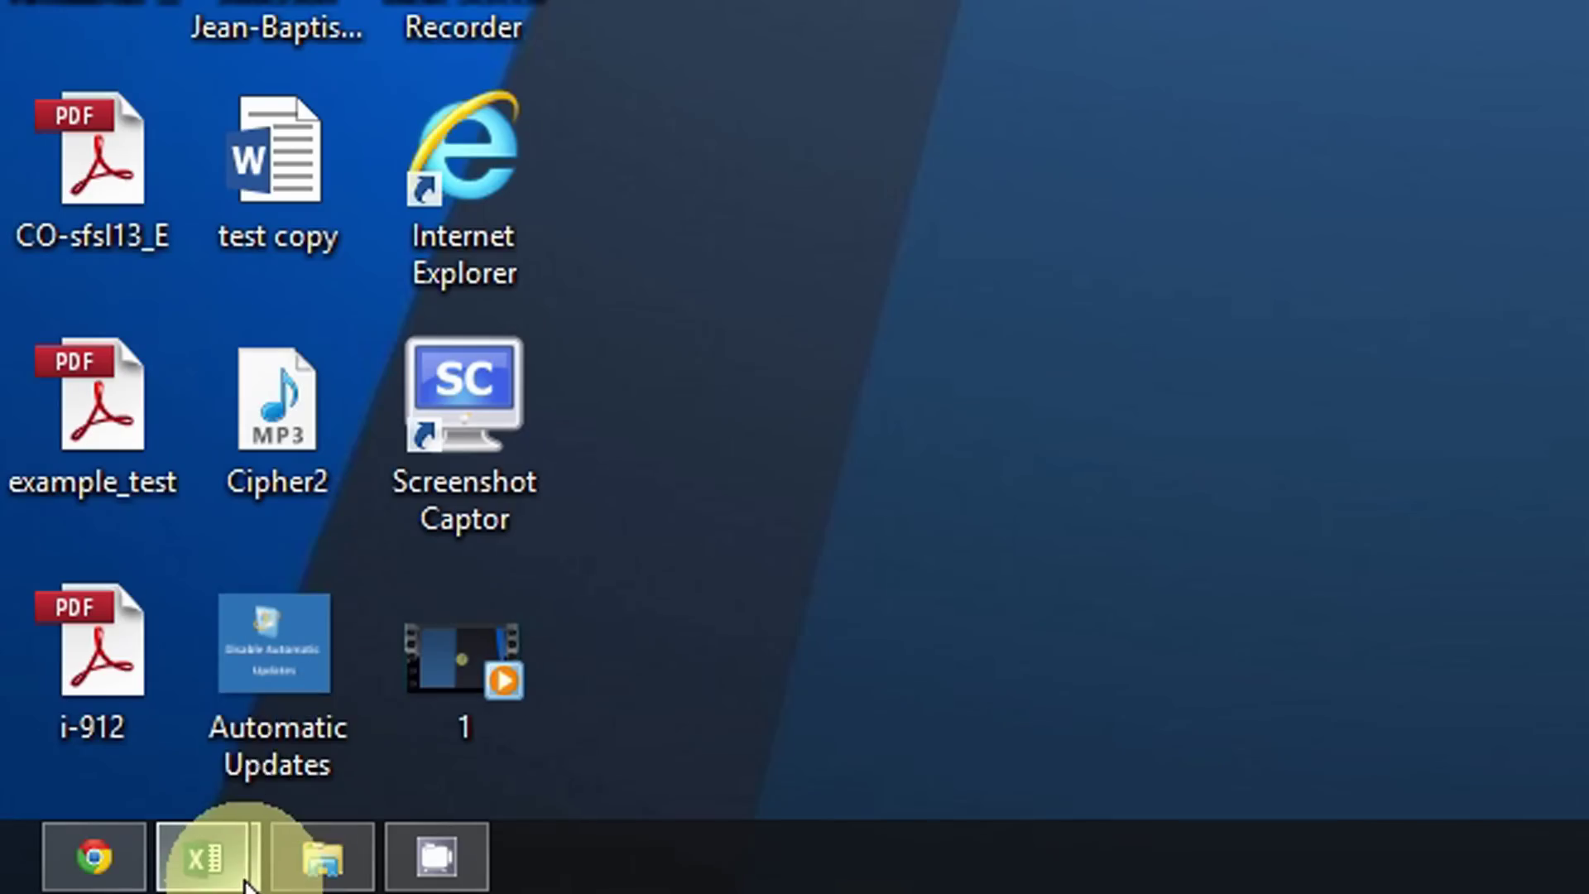
# Switch to the blank Book2 workbook in Excel.
pyautogui.moveTo(207, 855)
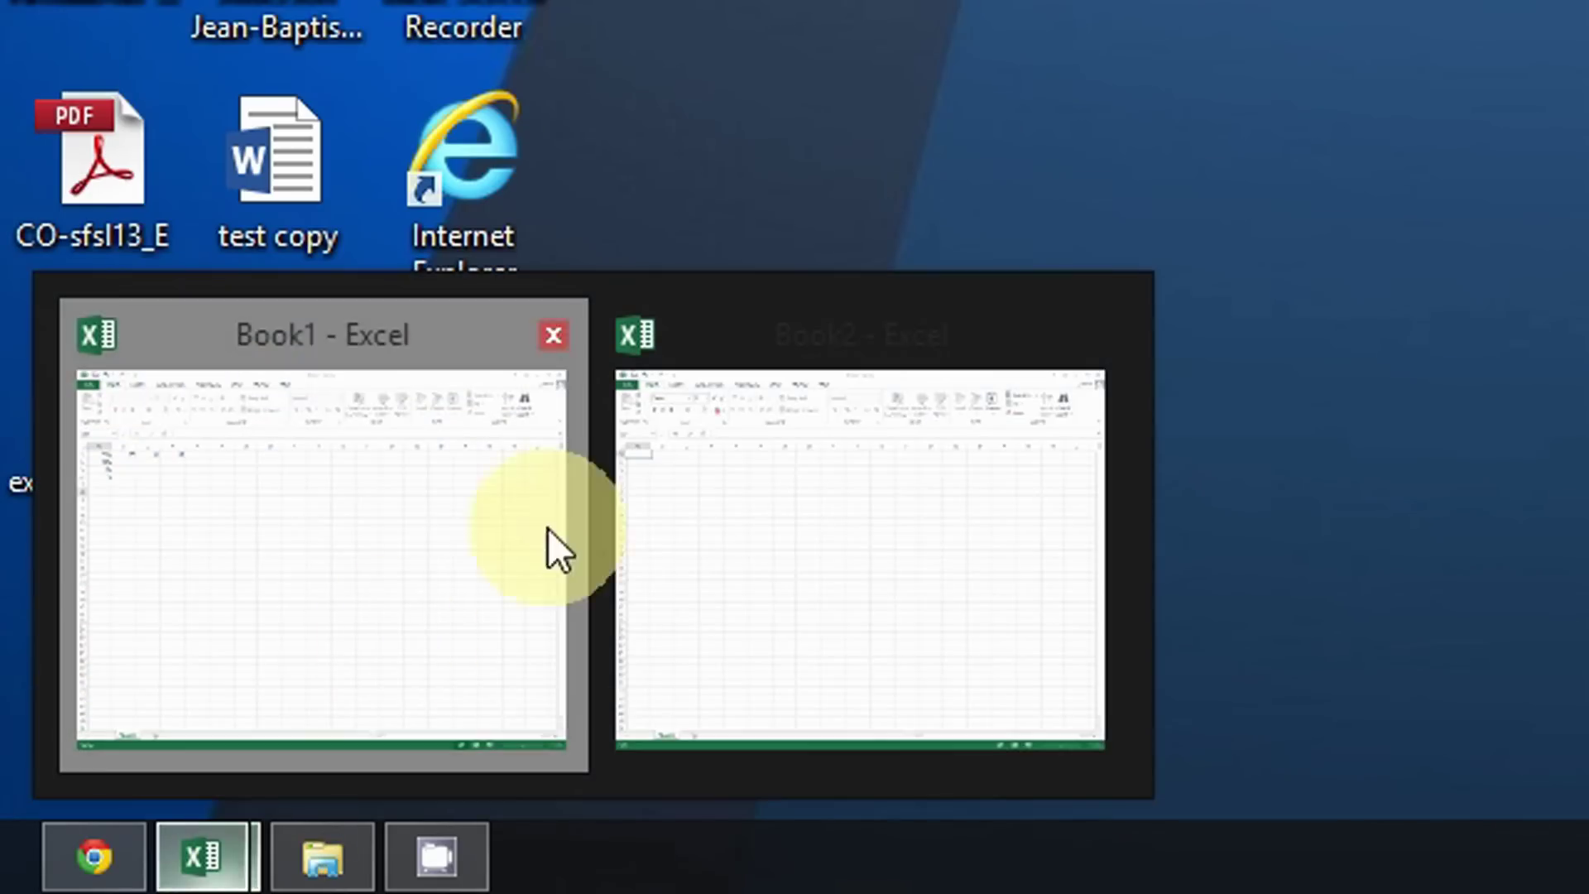
pyautogui.click(548, 529)
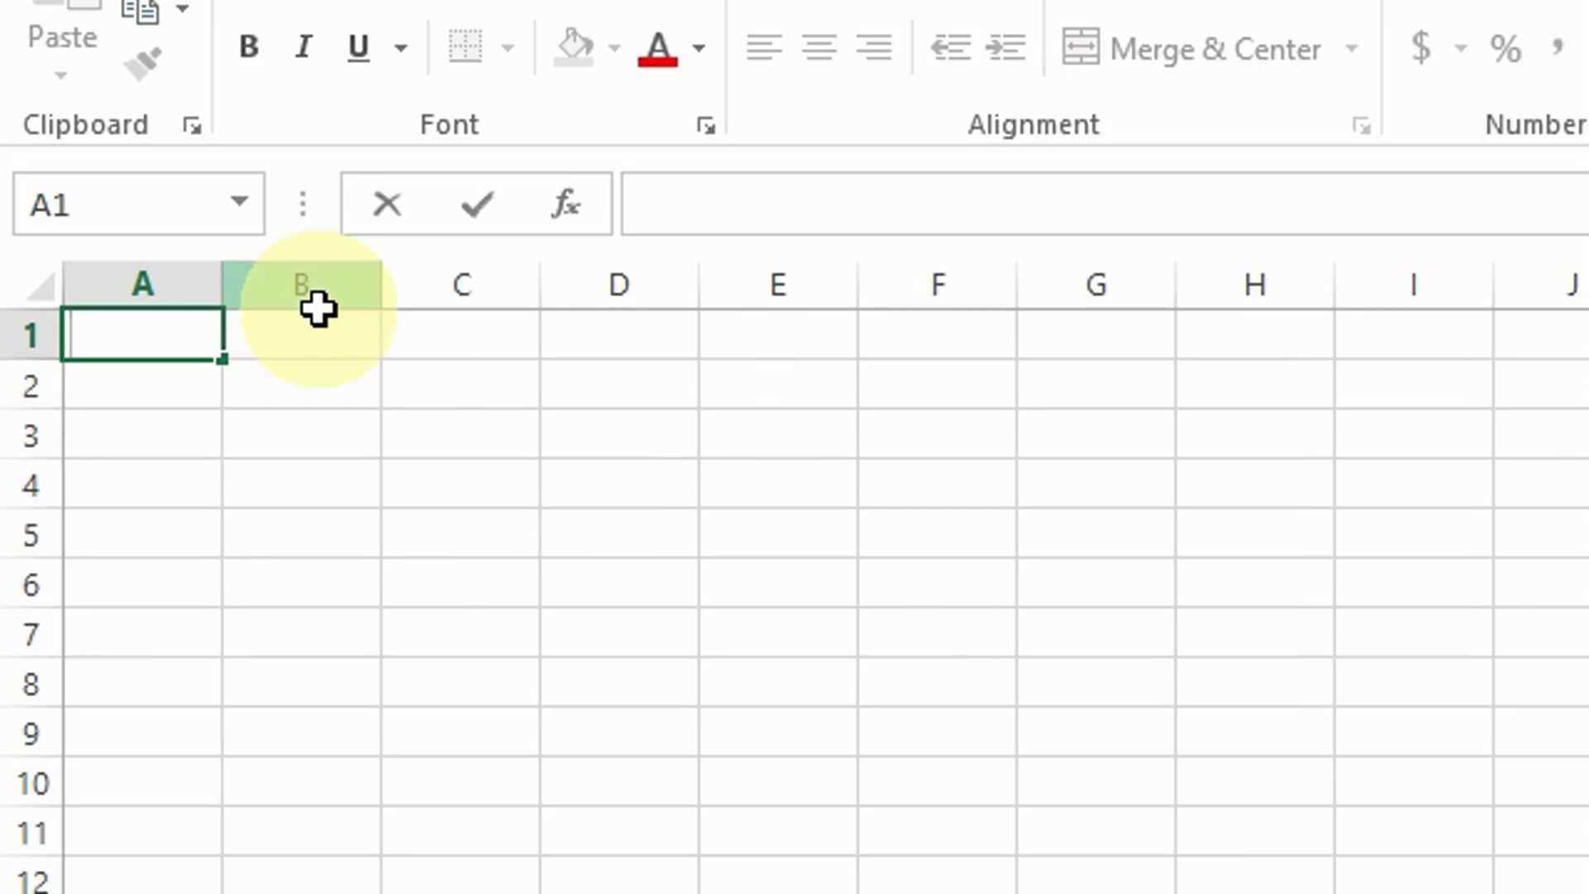
pyautogui.write('+')
pyautogui.press('BackSpace')
pyautogui.write('-')
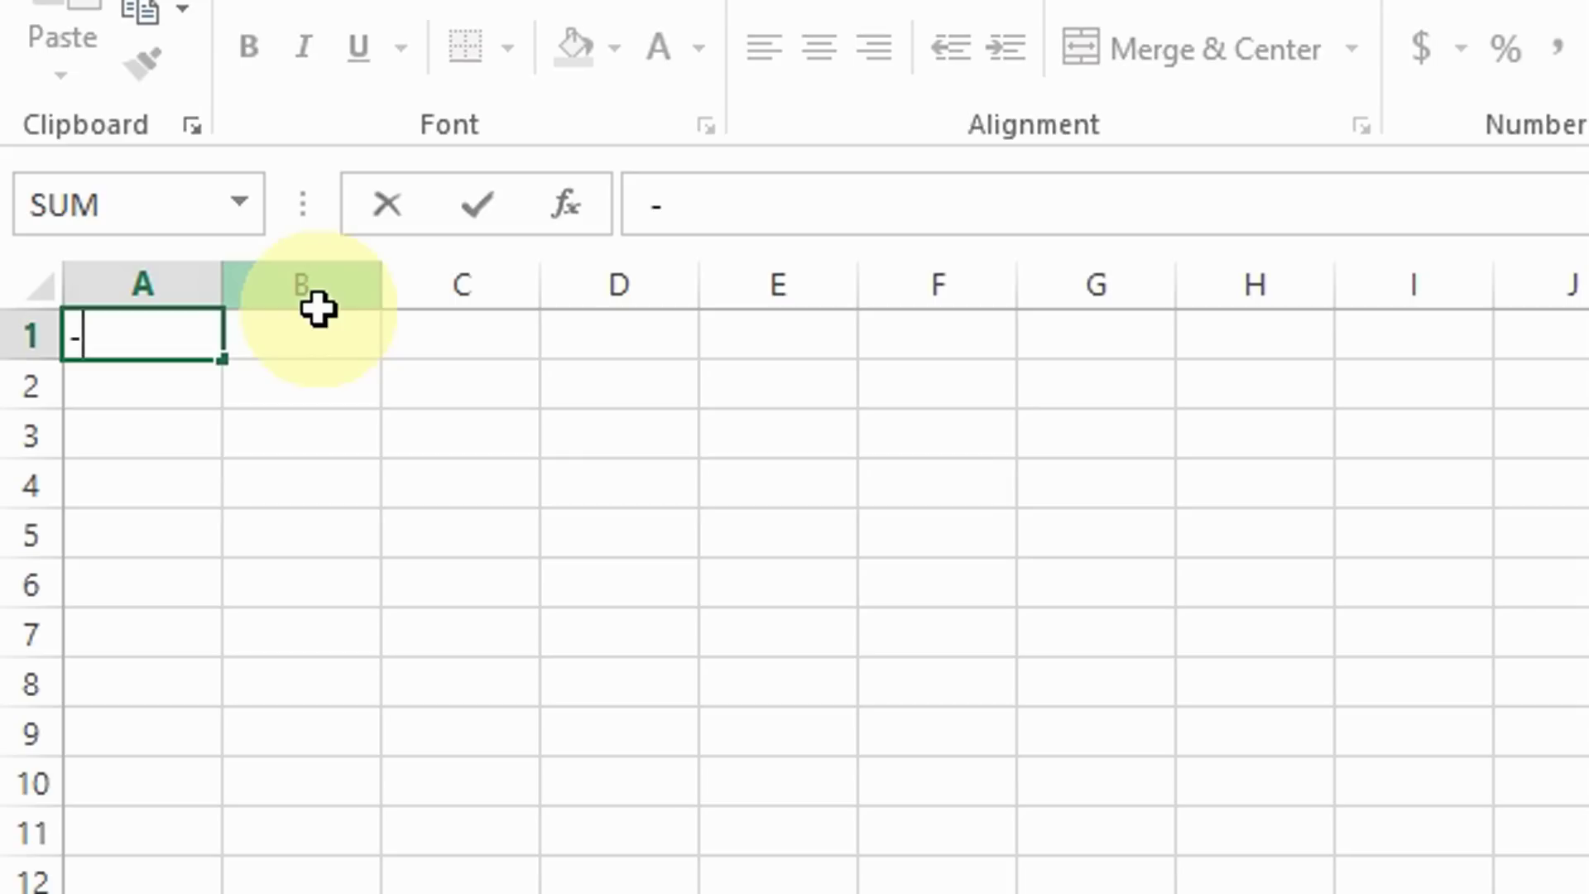
pyautogui.press('BackSpace')
pyautogui.write('=')
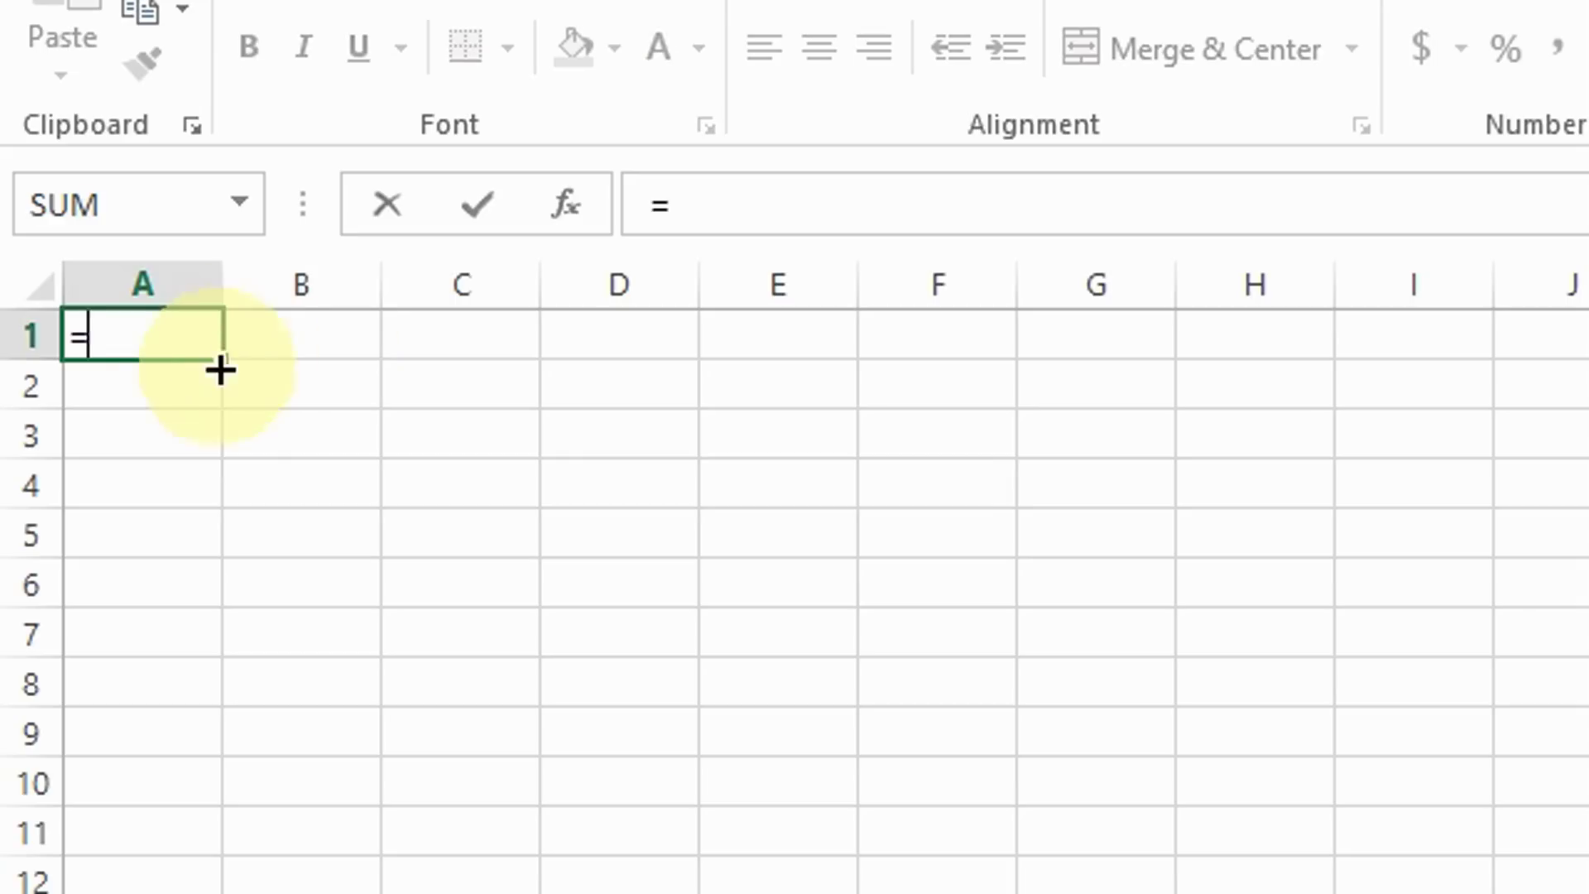
pyautogui.write('+')
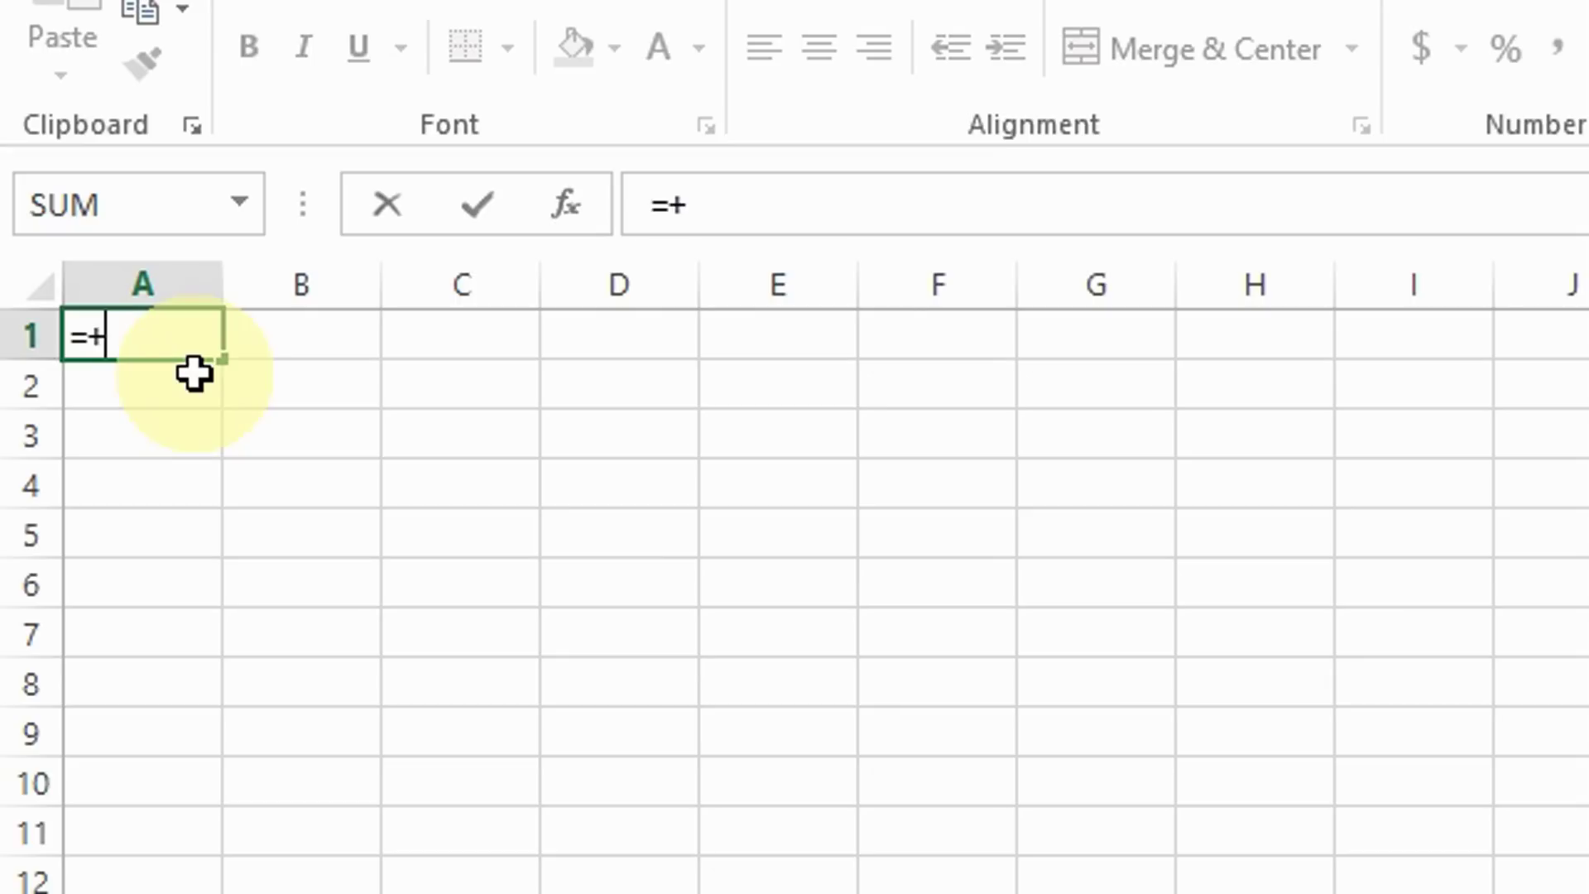
pyautogui.write('-')
pyautogui.press('BackSpace')
pyautogui.press('BackSpace')
pyautogui.write('+-')
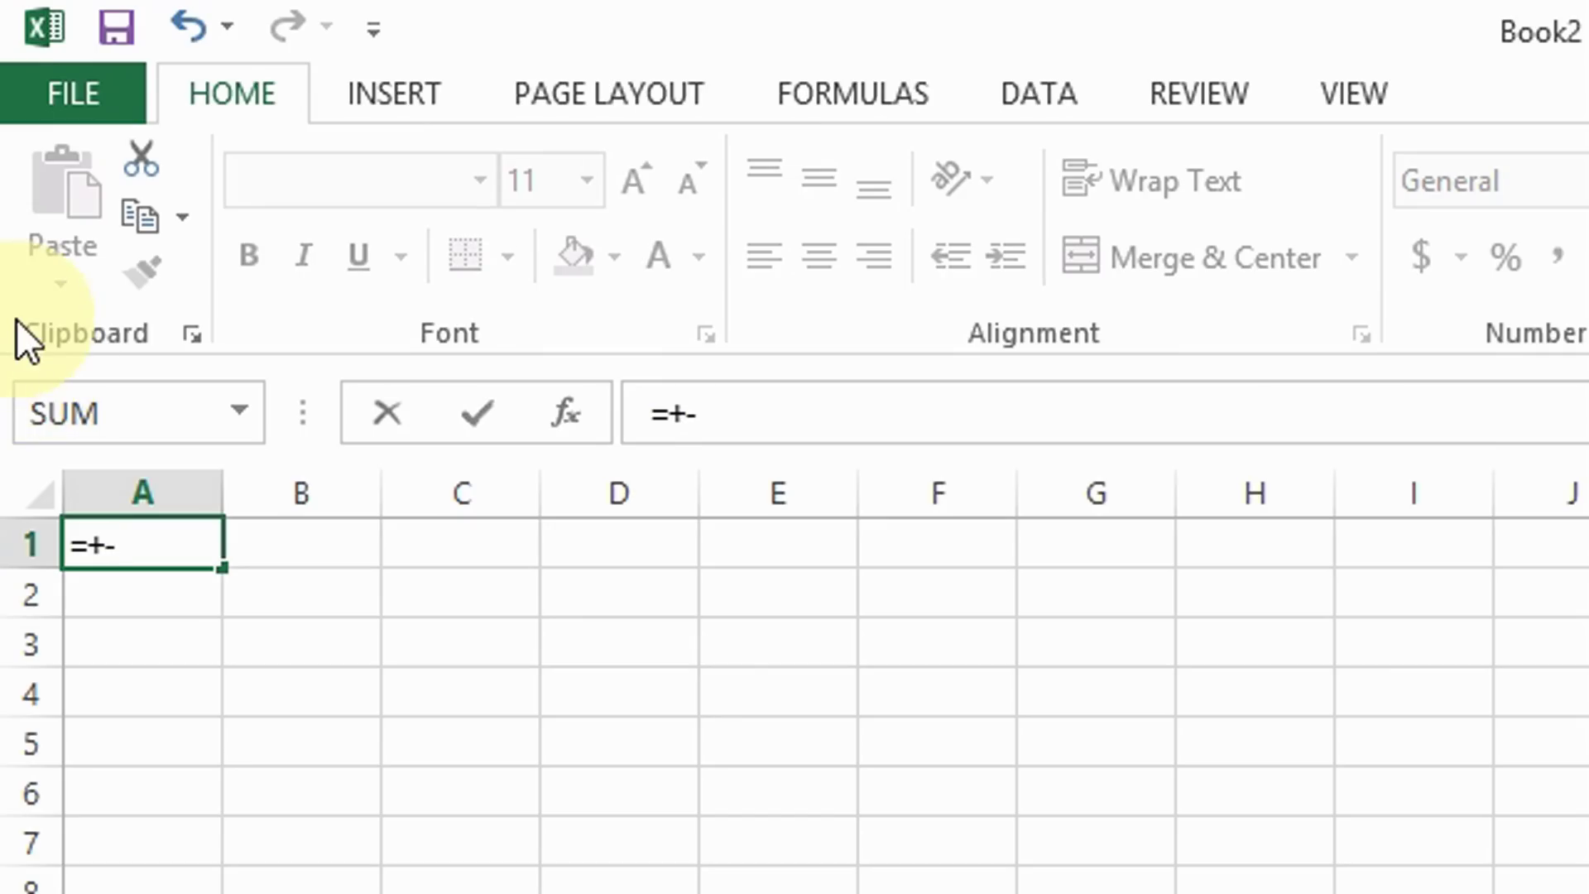
pyautogui.press('Escape')
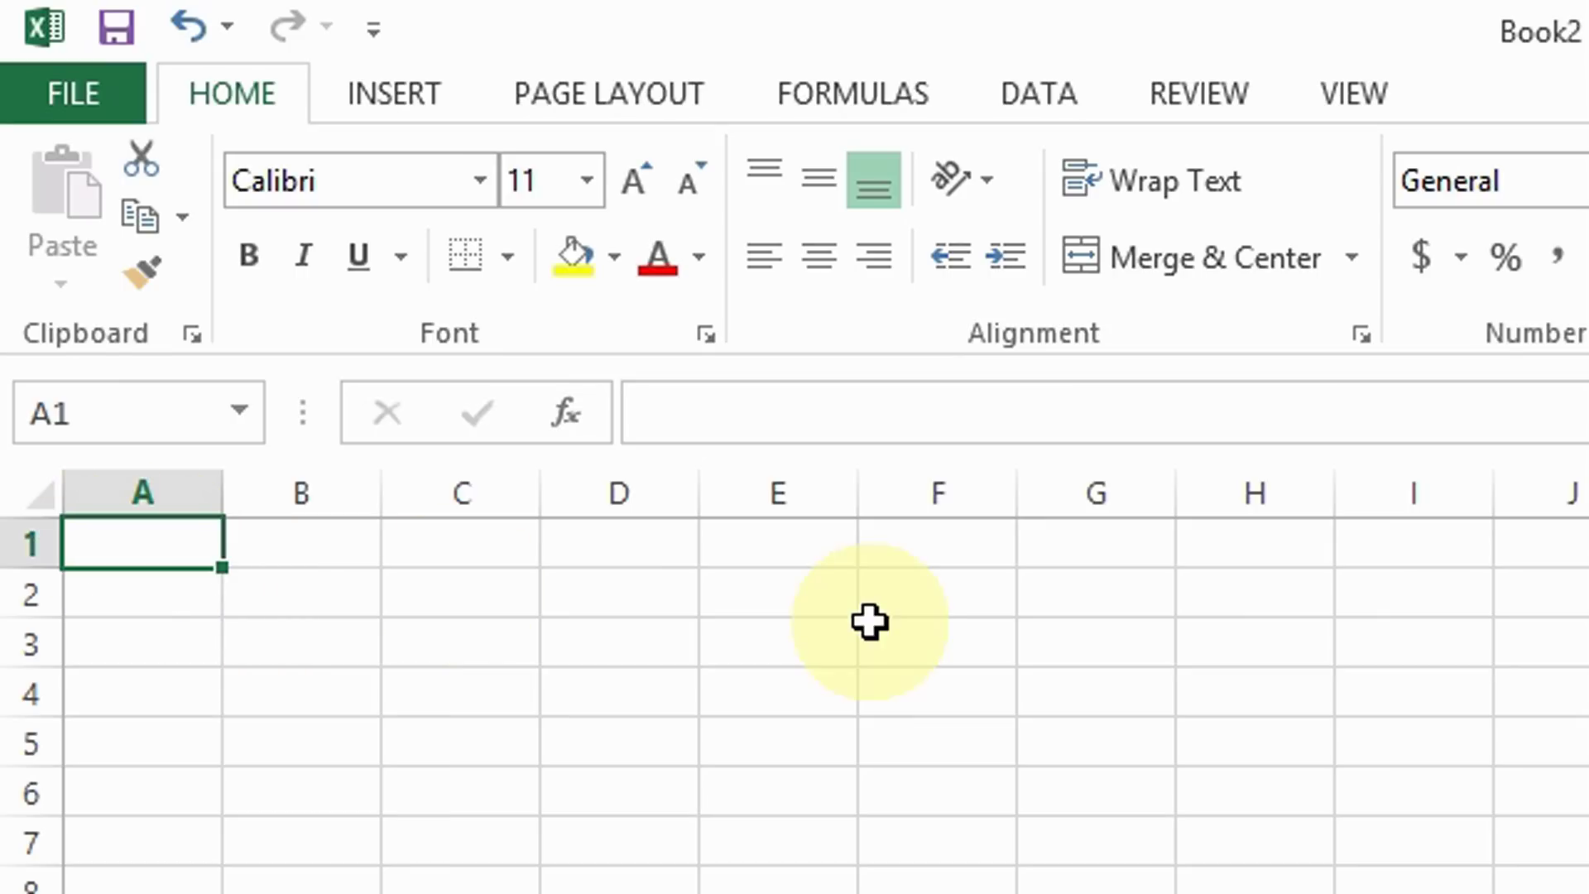
# Enter the addition formula =10+21 in cell A1.
pyautogui.write('=')
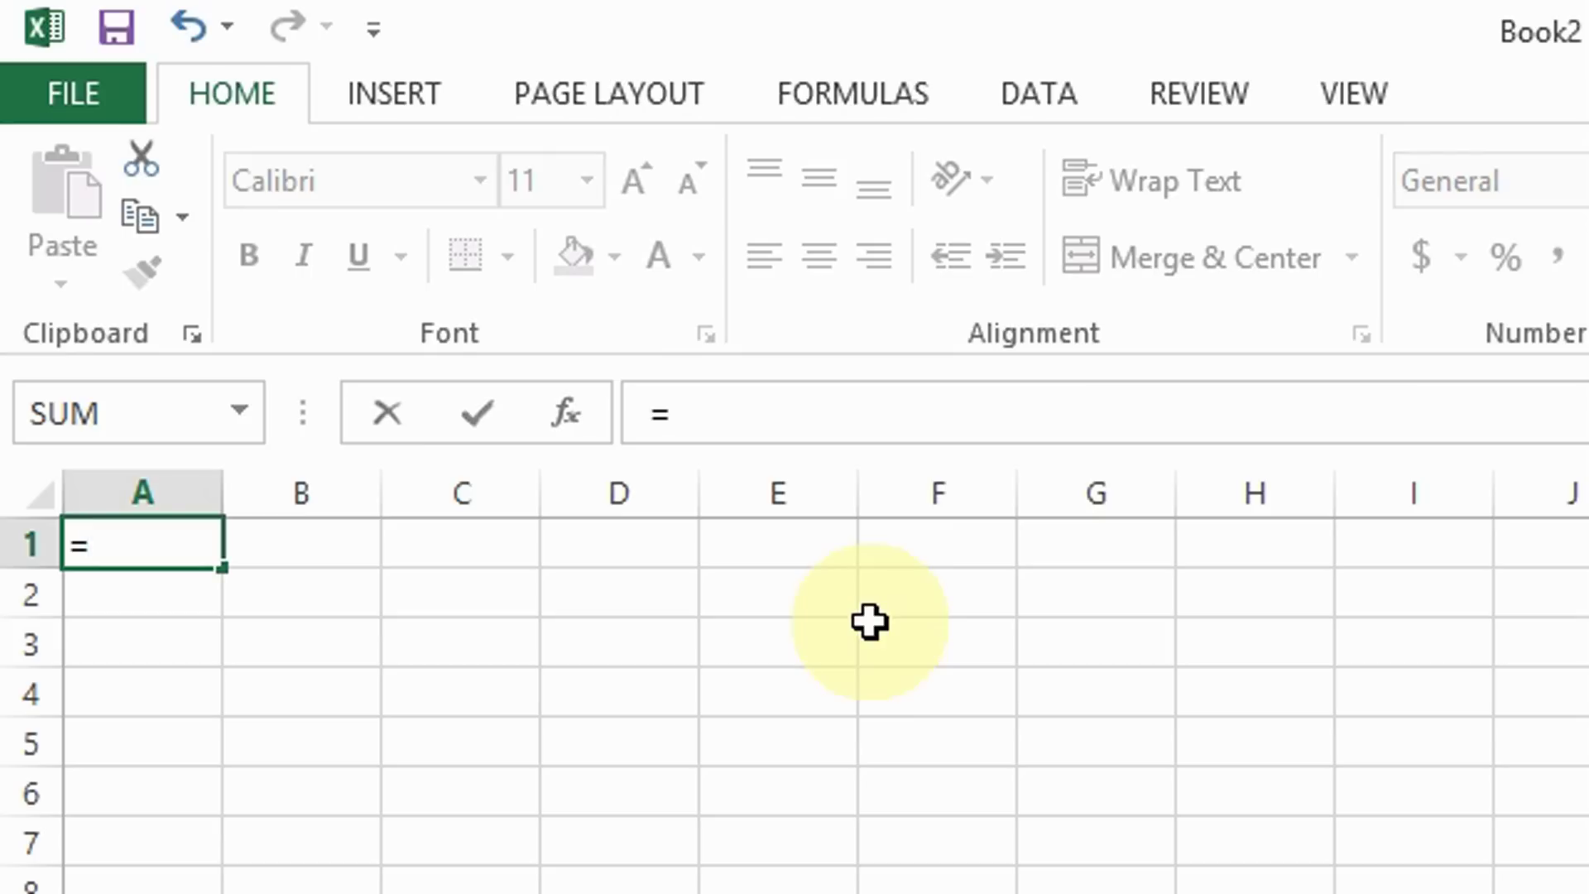
pyautogui.write('1')
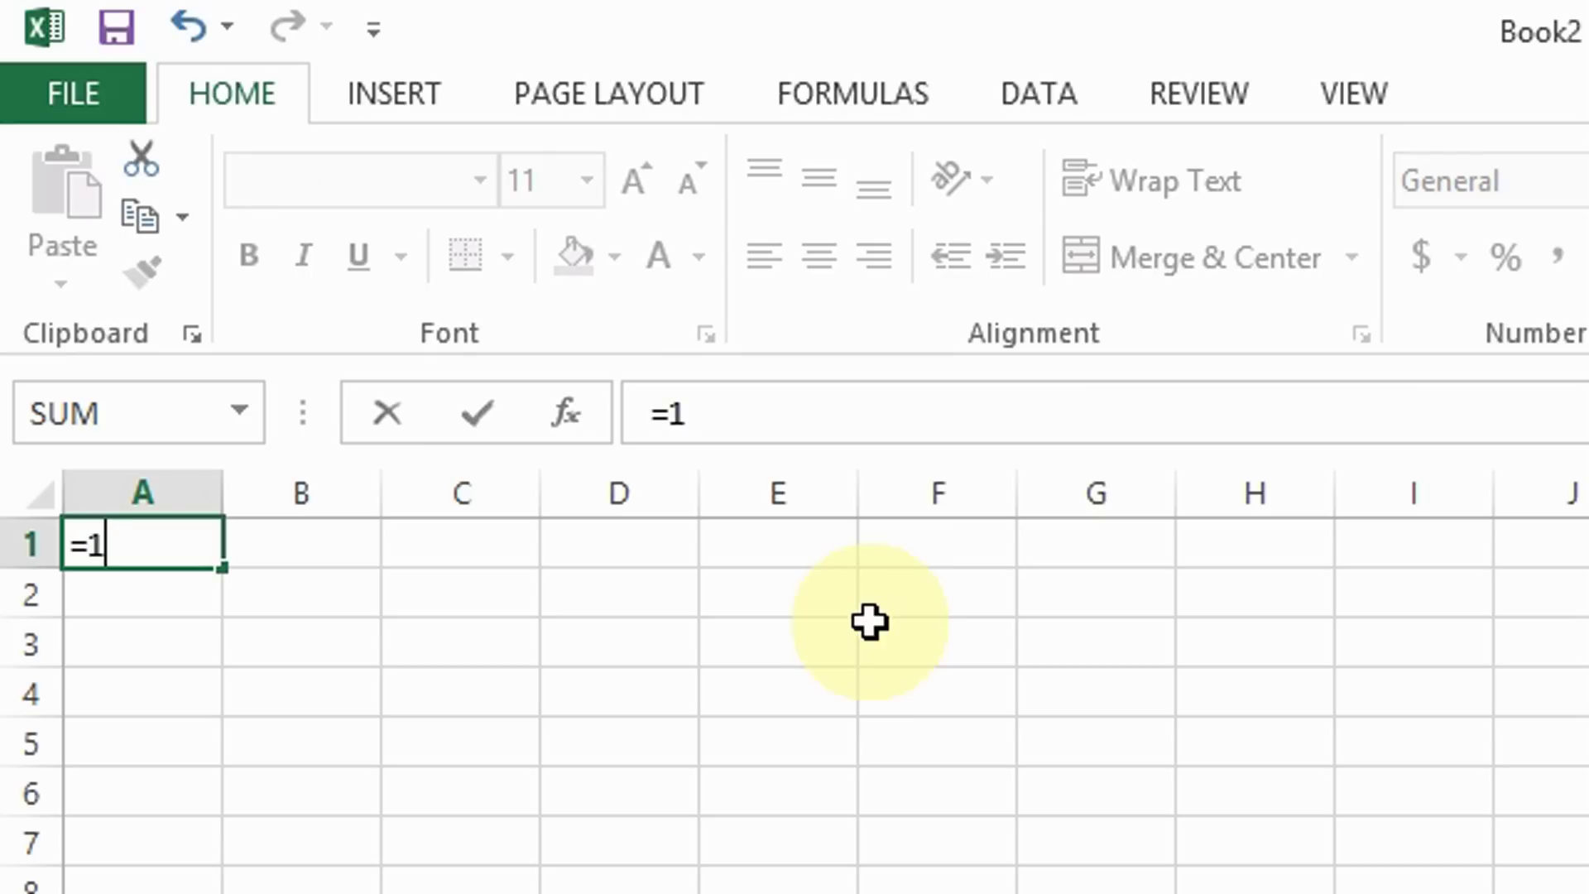
pyautogui.write('0+21')
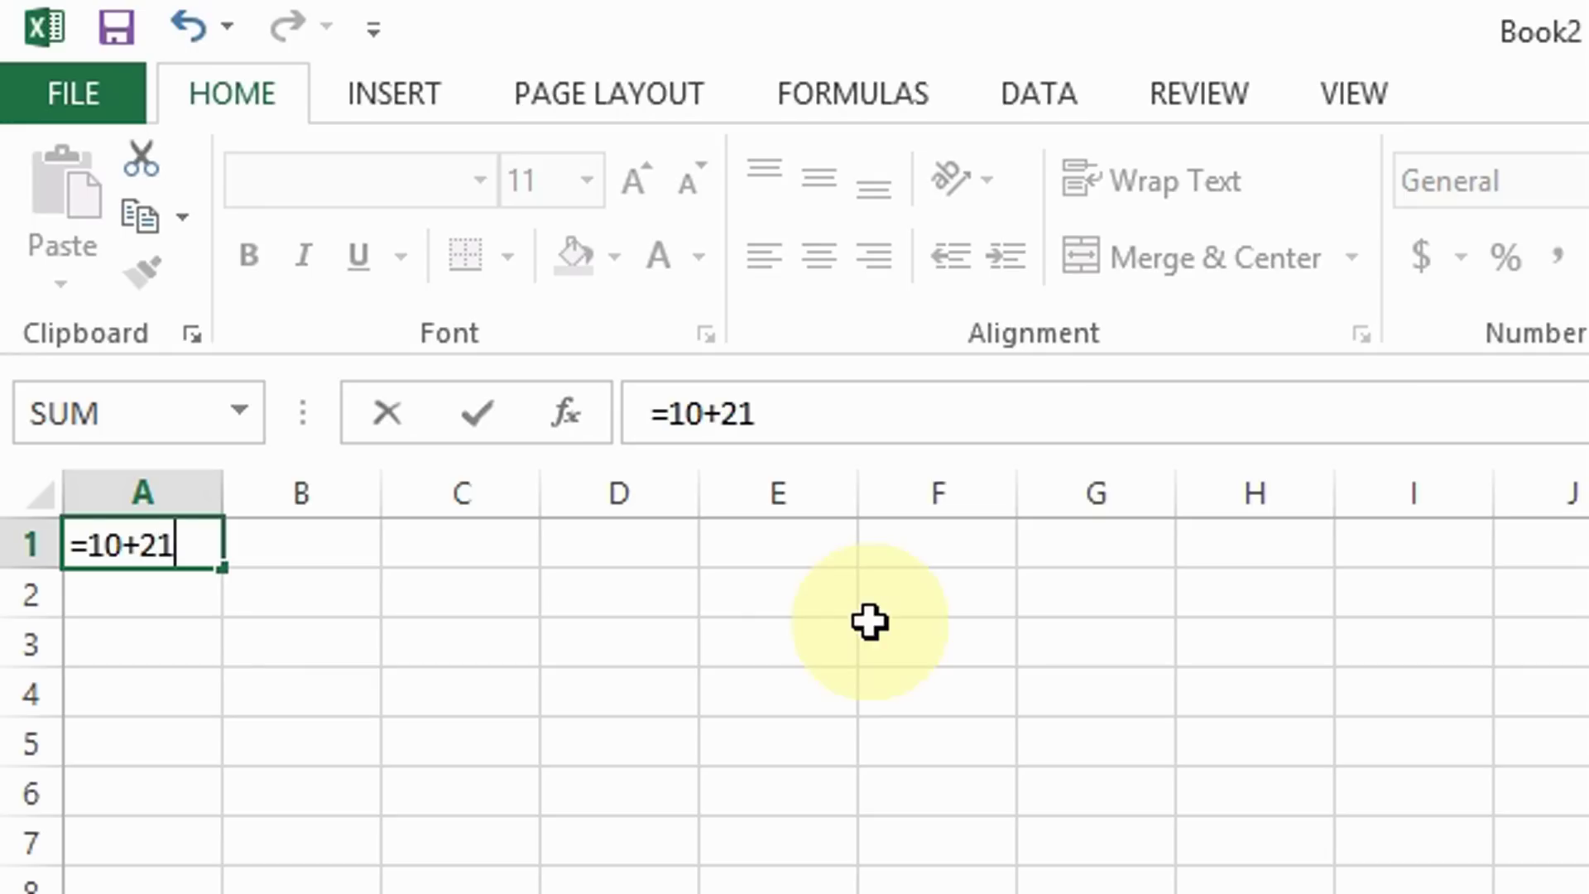
pyautogui.press('Return')
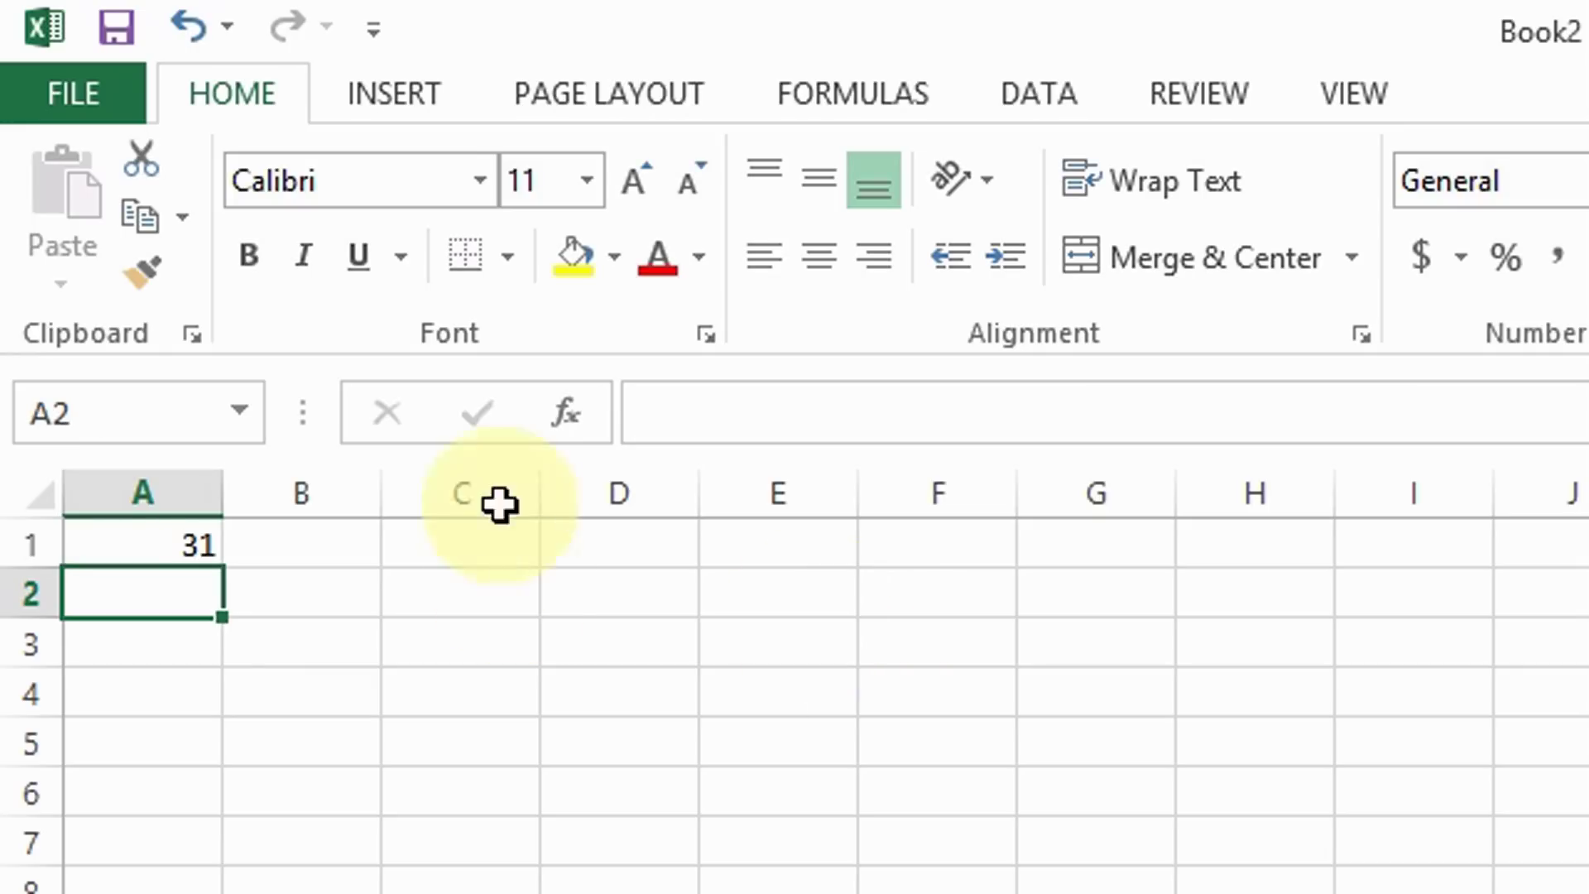
# Replace the content of cell A1 with the subtraction formula =21-10.
pyautogui.click(182, 551)
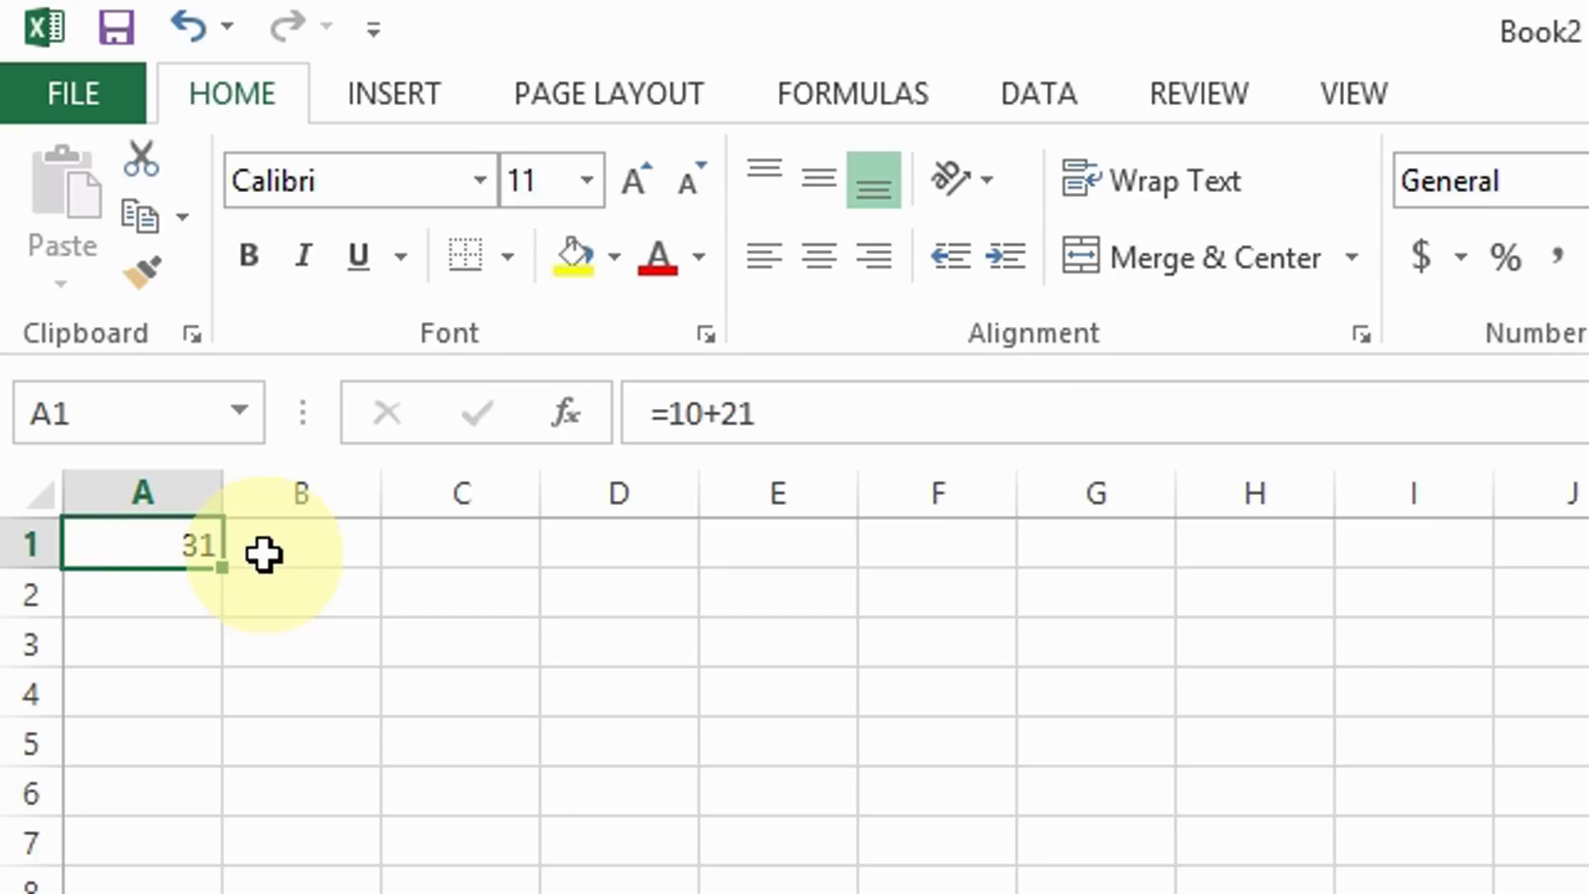
pyautogui.press('BackSpace')
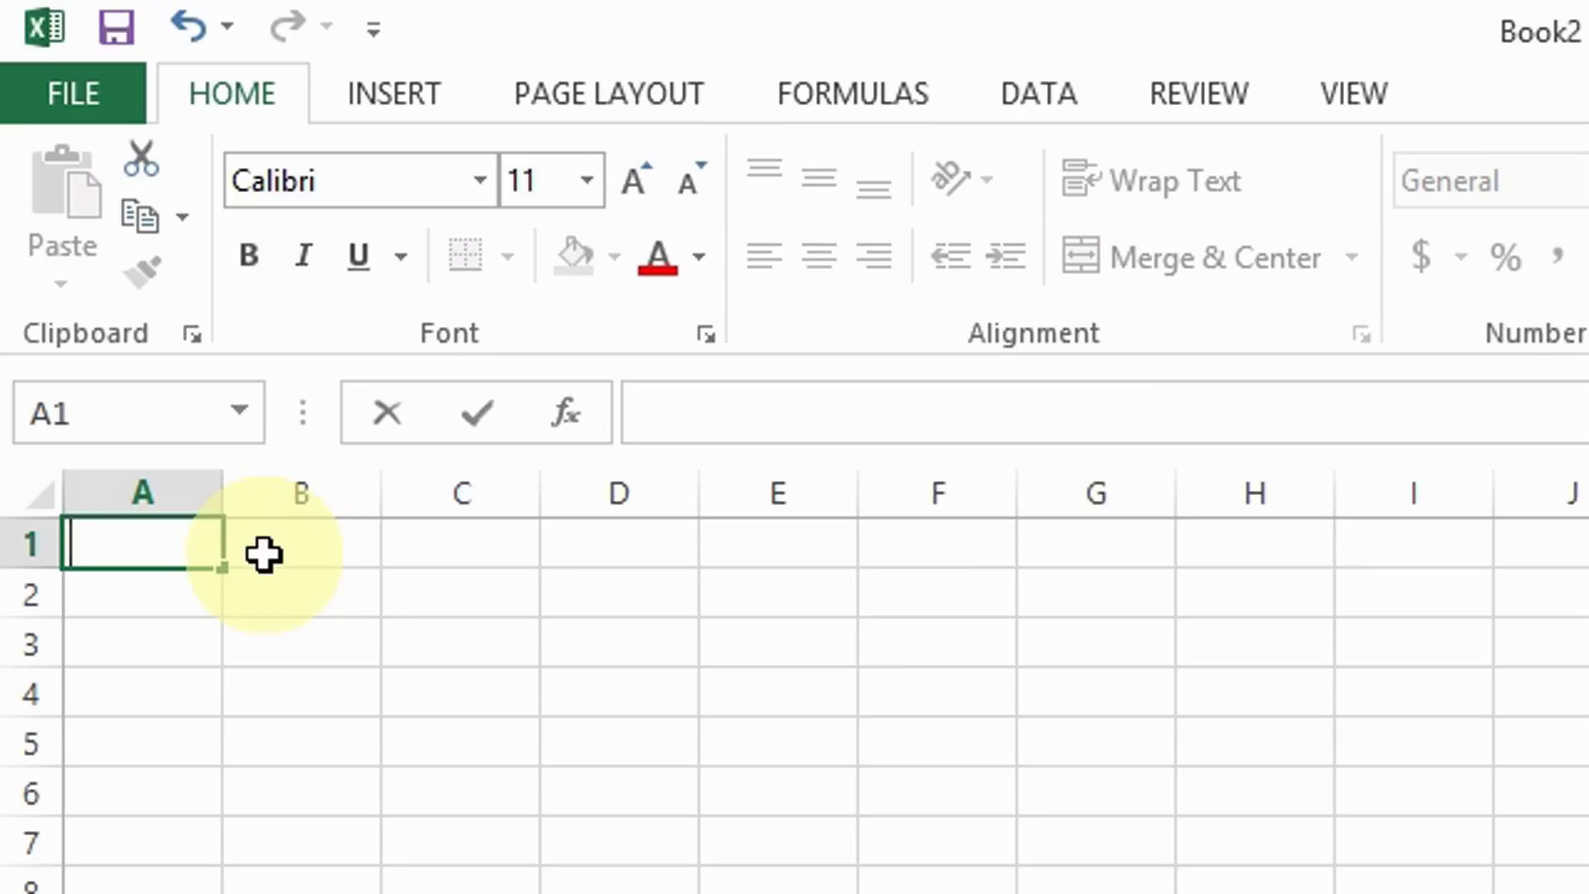
pyautogui.write('=')
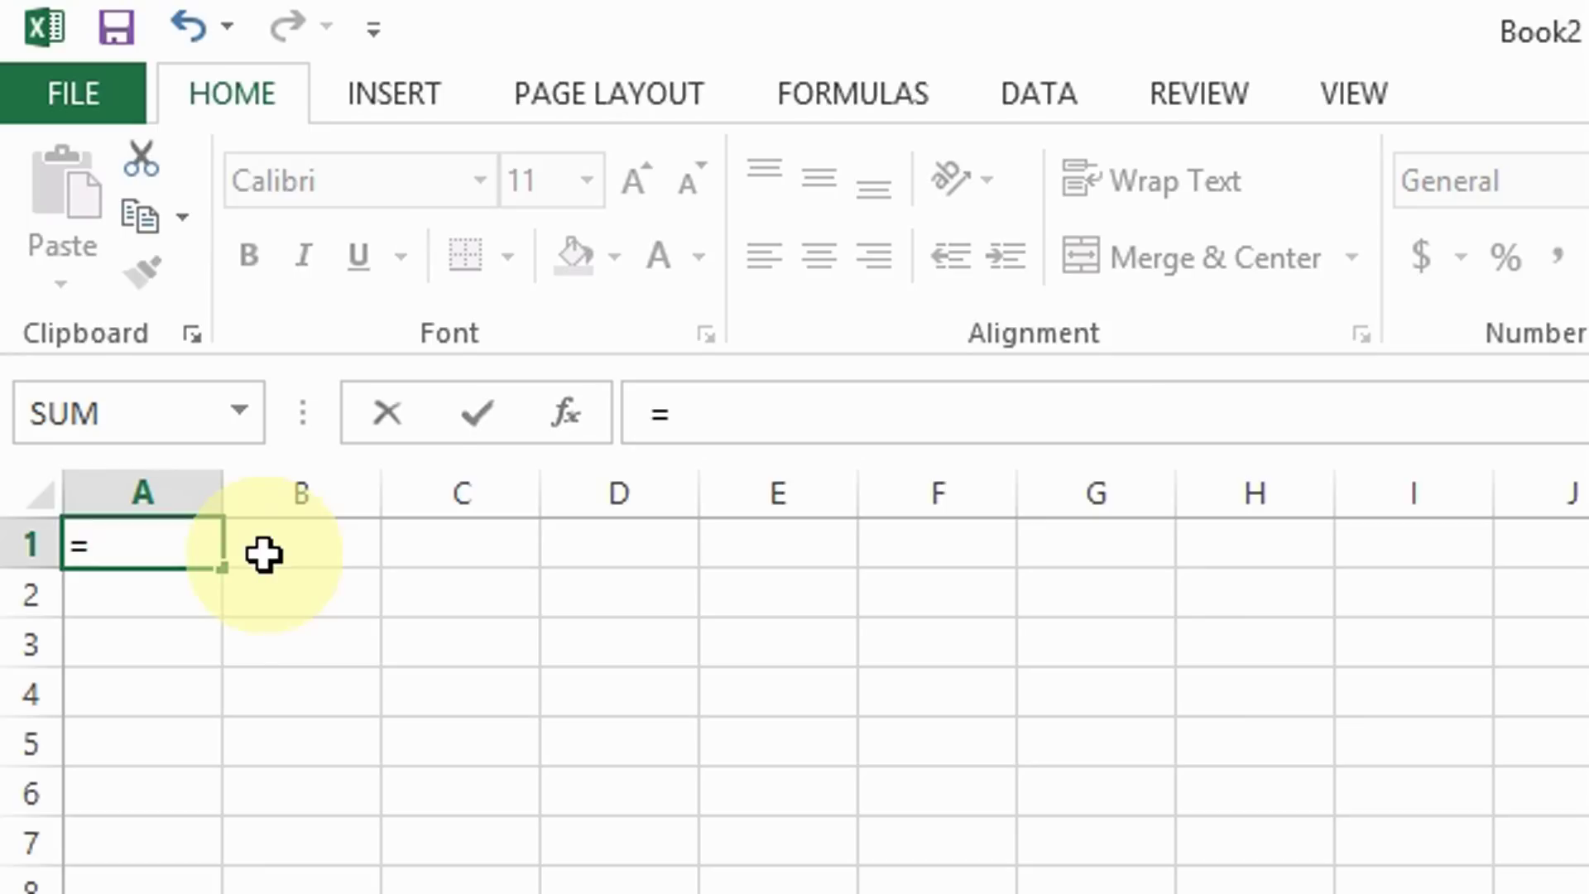
pyautogui.write('21')
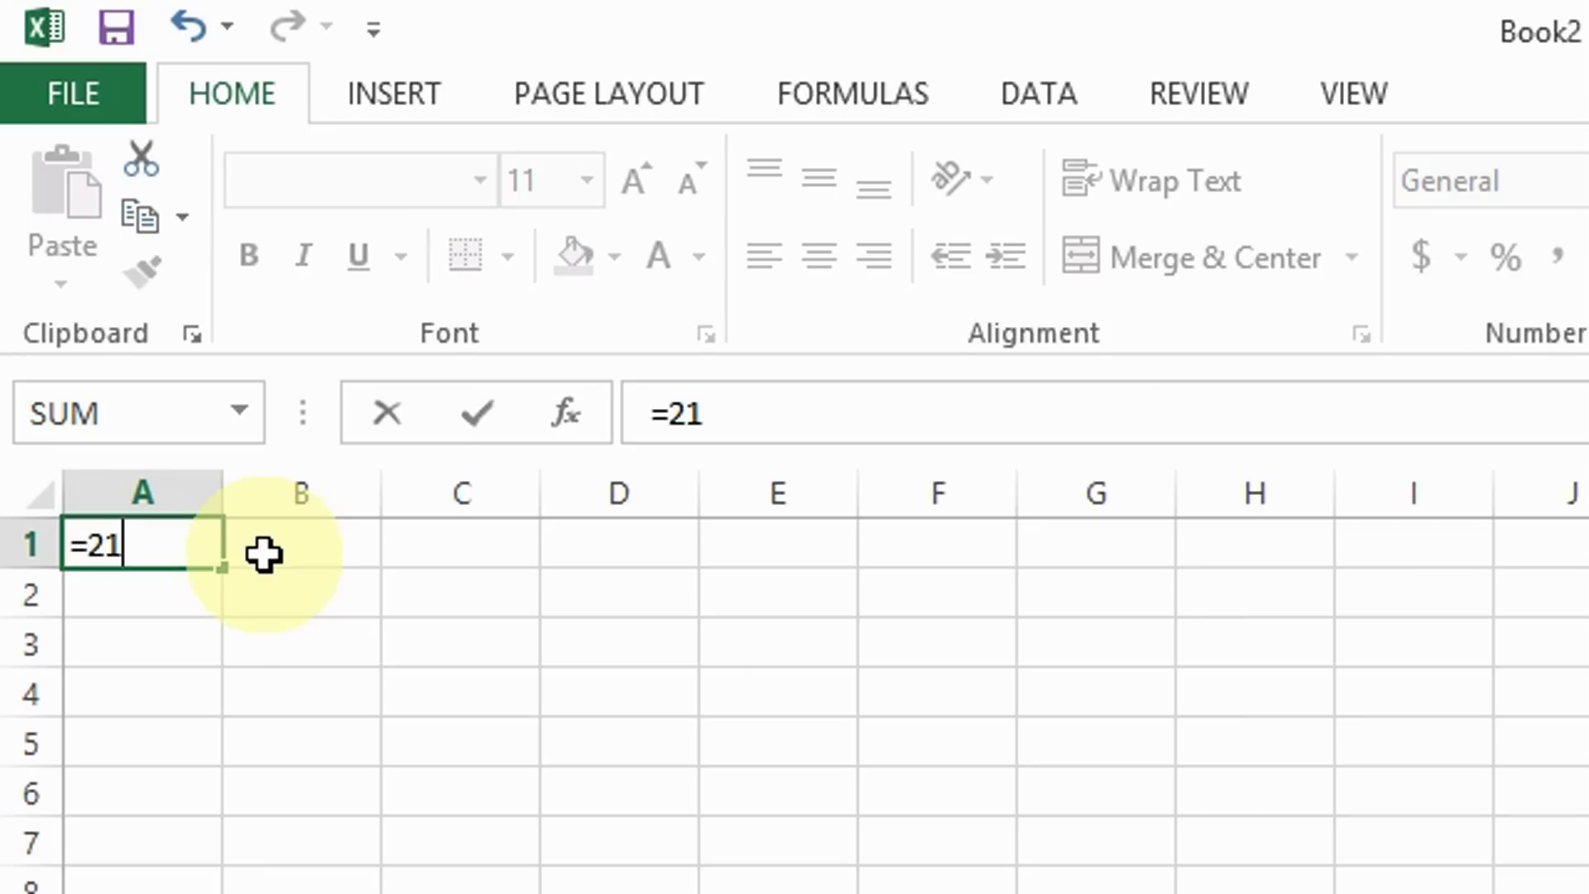
pyautogui.write('-10')
pyautogui.press('Return')
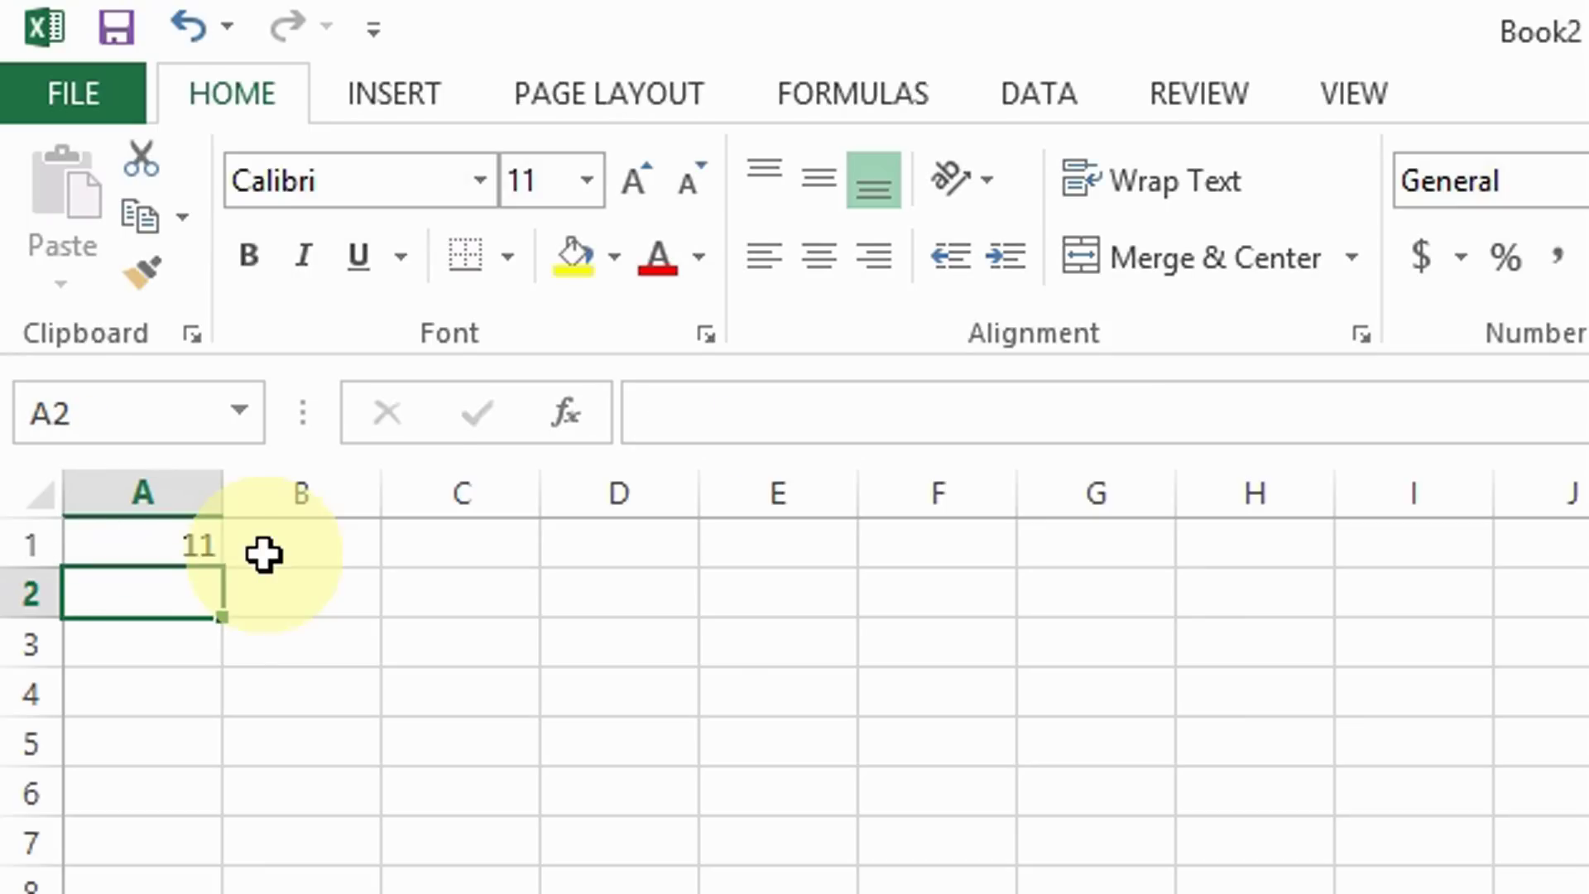
# Delete the entire formula from cell A1.
pyautogui.click(205, 539)
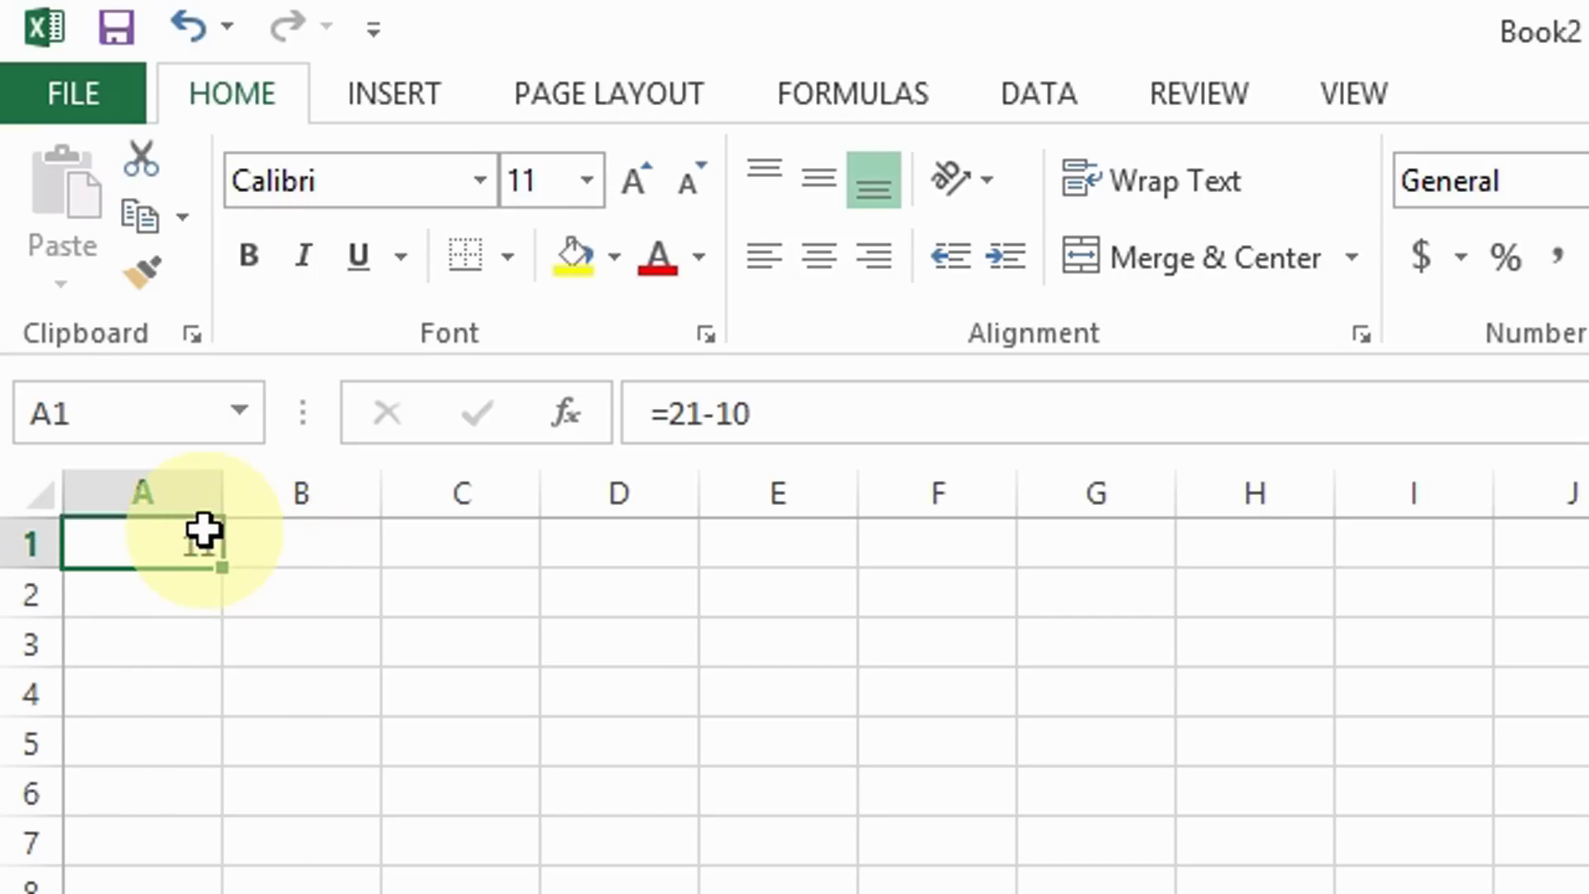
pyautogui.press('F2')
pyautogui.press('BackSpace')
pyautogui.press('BackSpace')
pyautogui.press('BackSpace')
pyautogui.press('BackSpace')
pyautogui.press('BackSpace')
pyautogui.press('BackSpace')
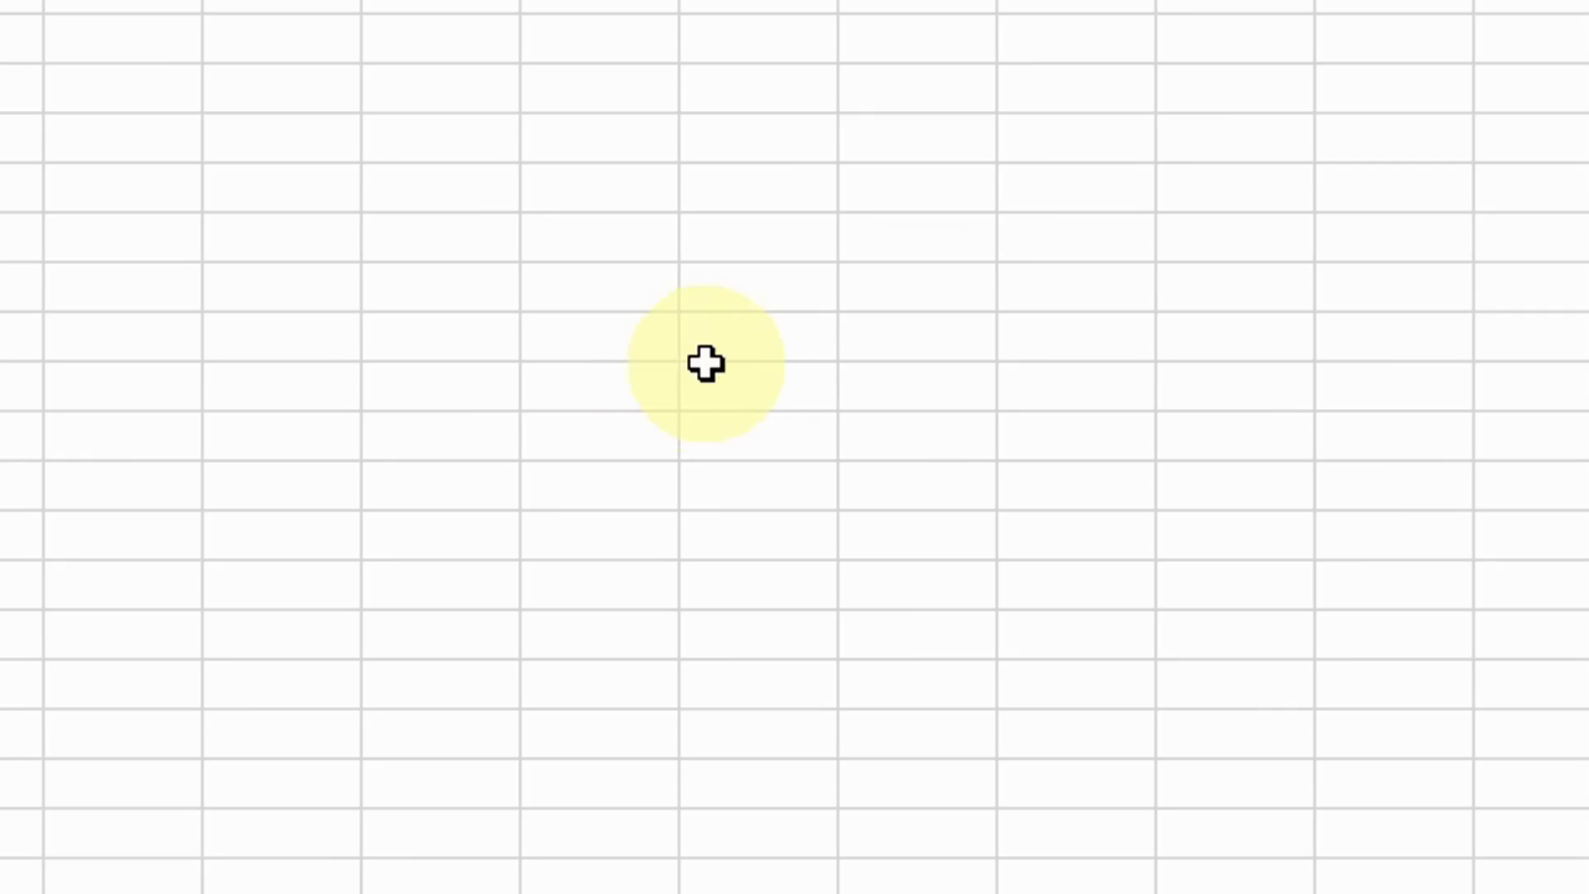
# Enter the addition formula =55+9 in an empty cell in the middle of the sheet.
pyautogui.click(728, 389)
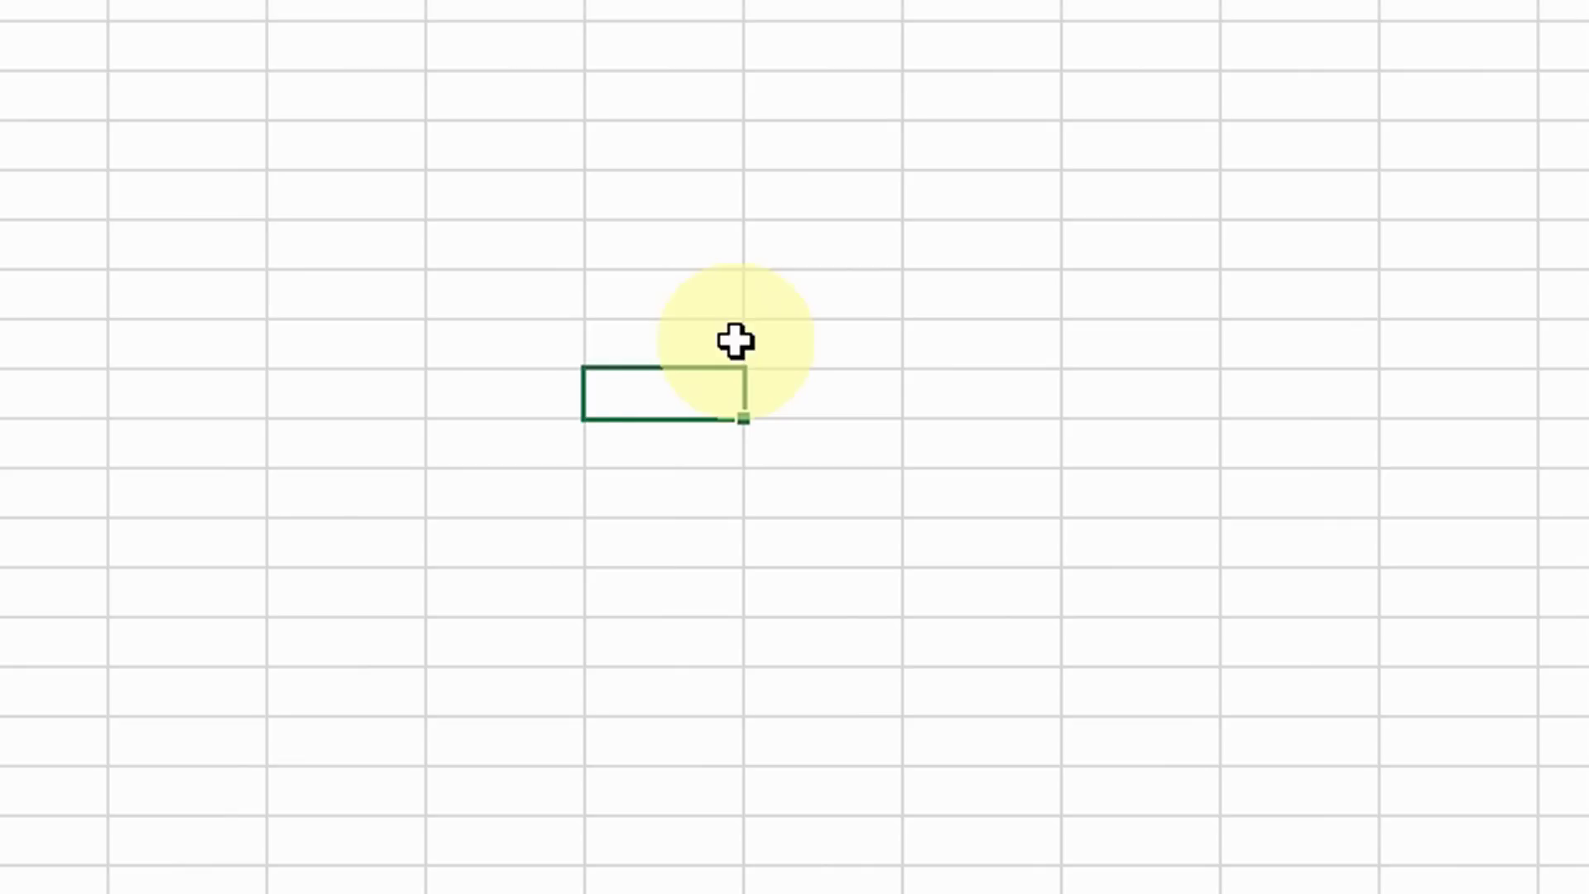
pyautogui.write('=55+9')
pyautogui.press('Return')
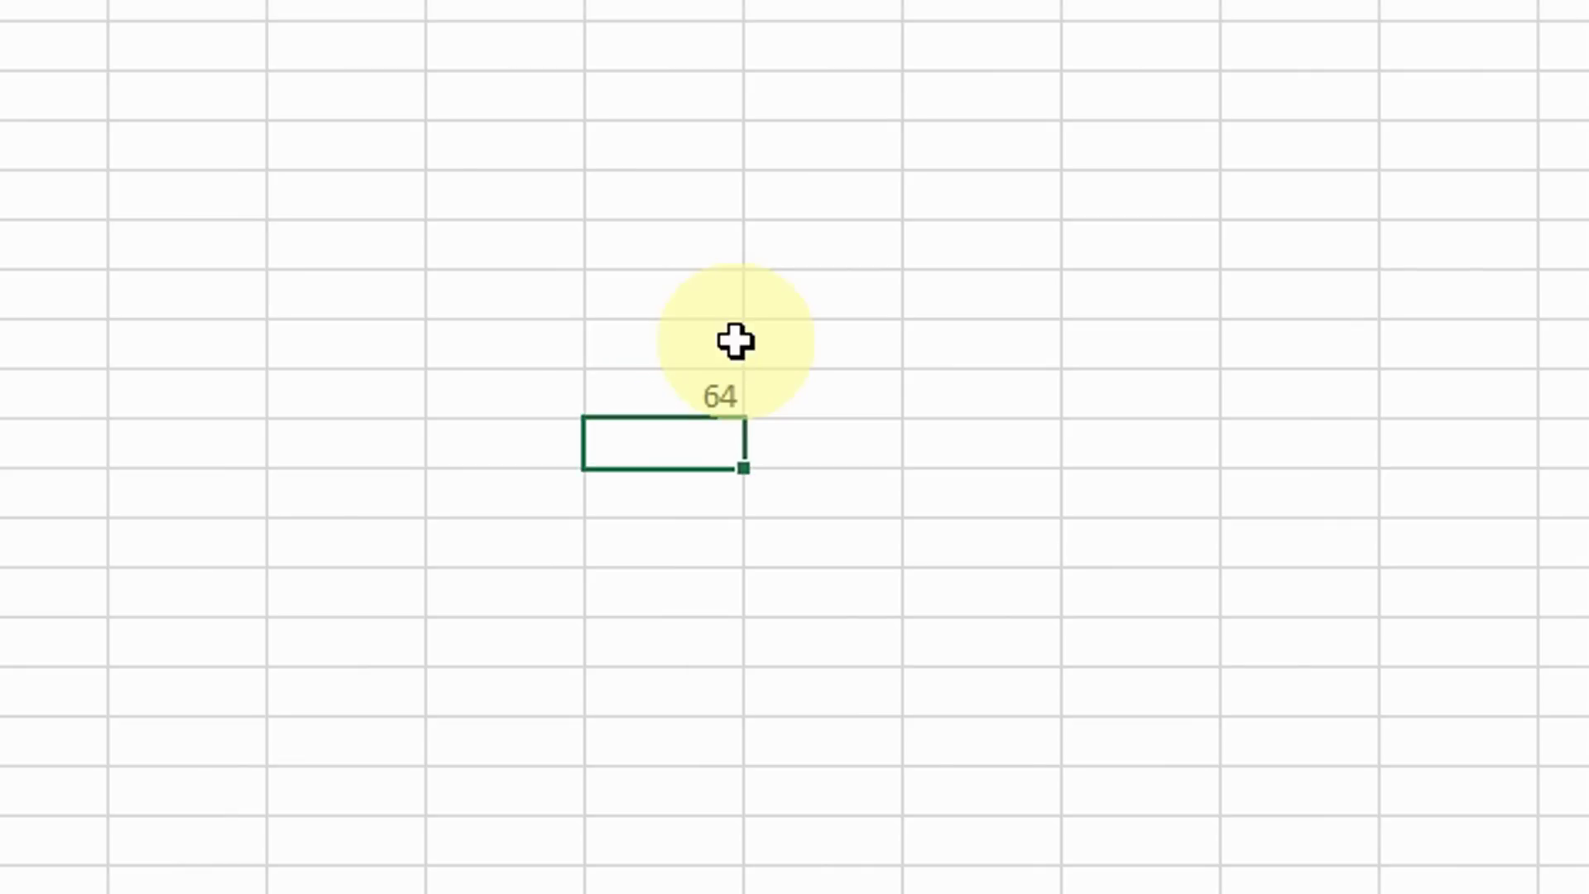
# Replace the addition formula in the mid-sheet cell with the subtraction =55-9 and reselect that cell.
pyautogui.click(709, 396)
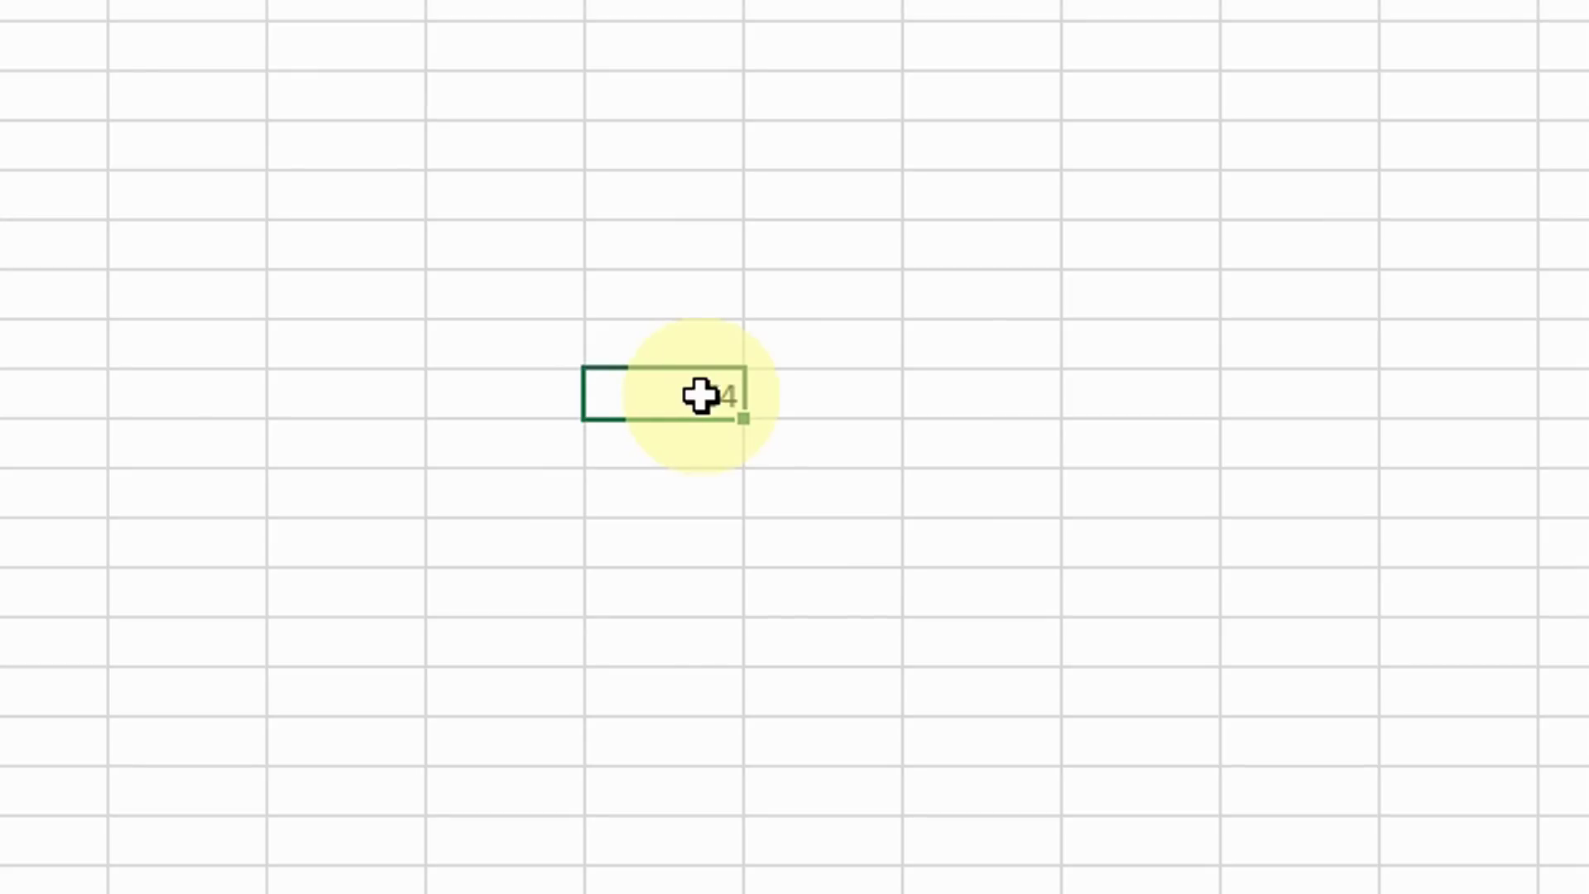
pyautogui.write('=55')
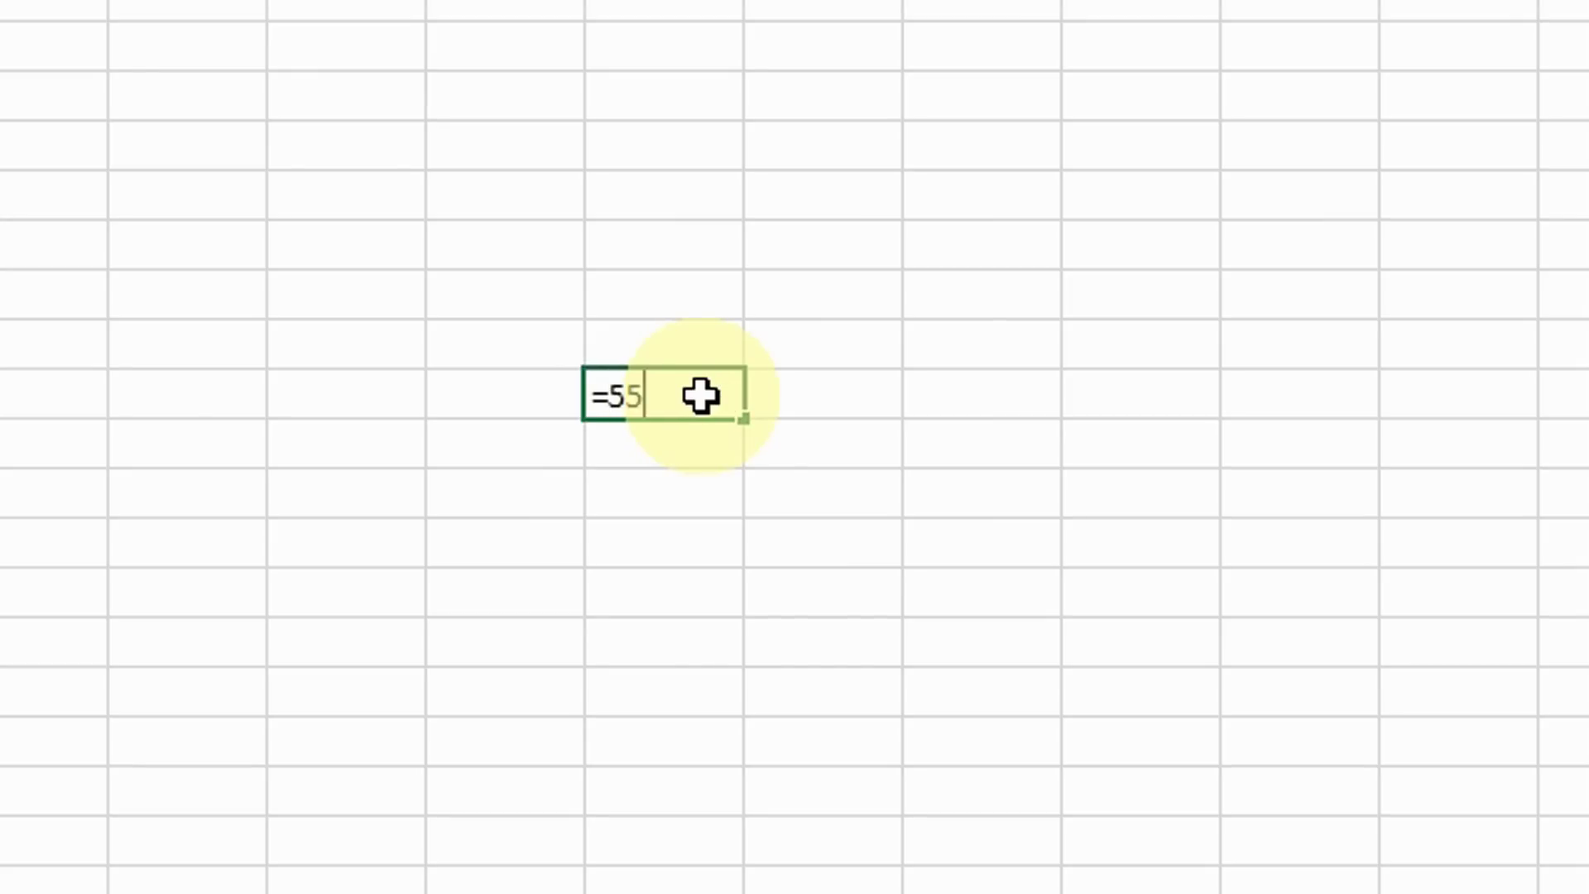
pyautogui.write('-9')
pyautogui.press('Return')
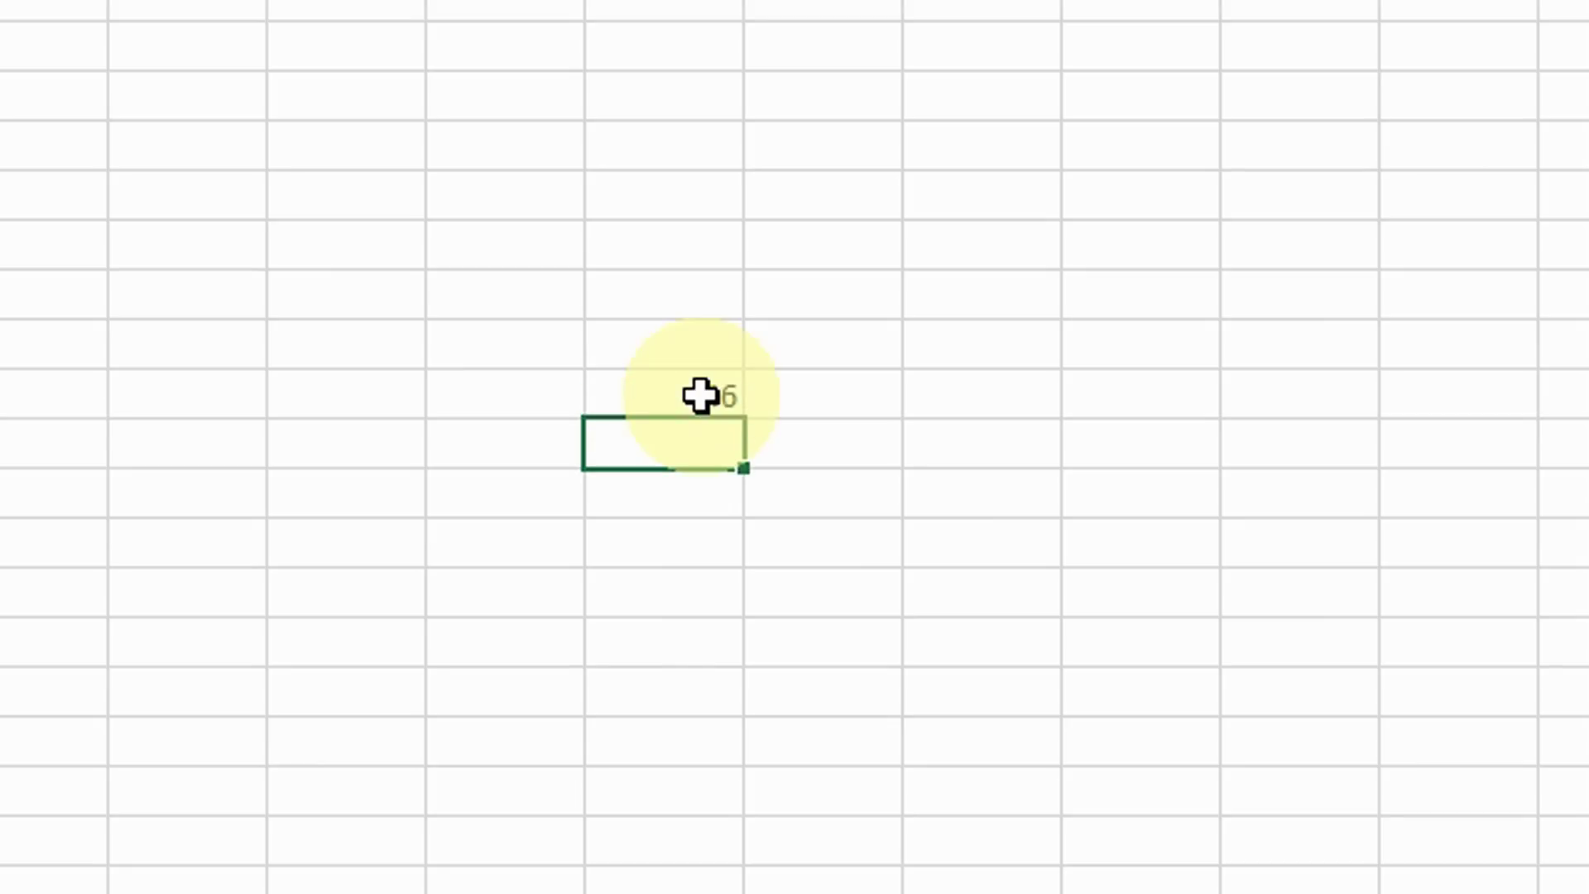
pyautogui.click(697, 406)
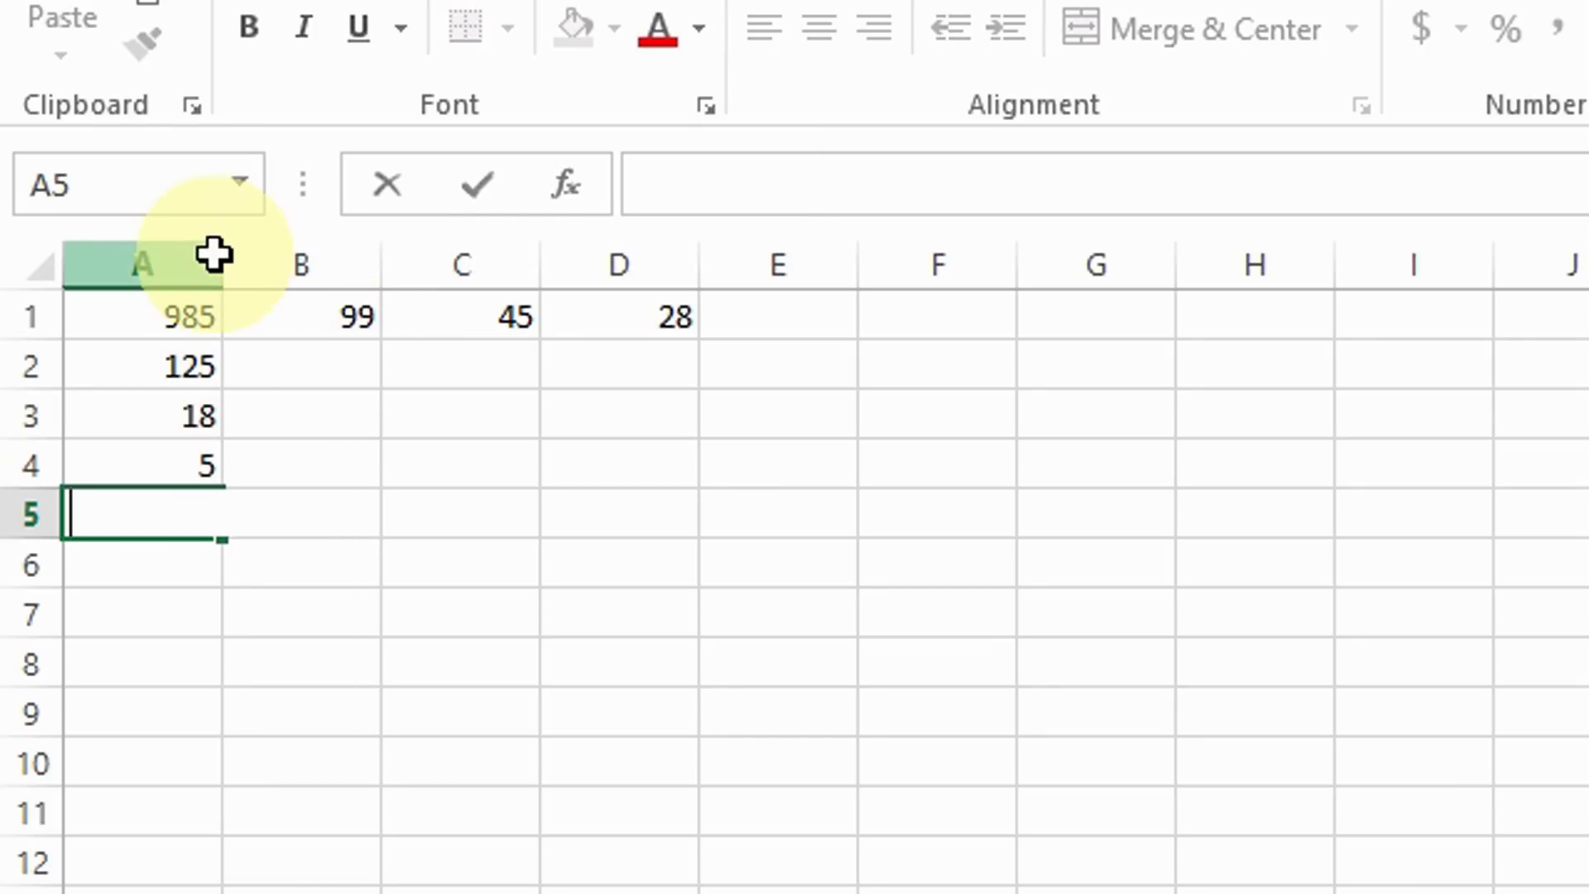
# Add the four numbers in column A with the cell-reference formula =a1+a2+a3+a4 in cell A5.
pyautogui.click(154, 316)
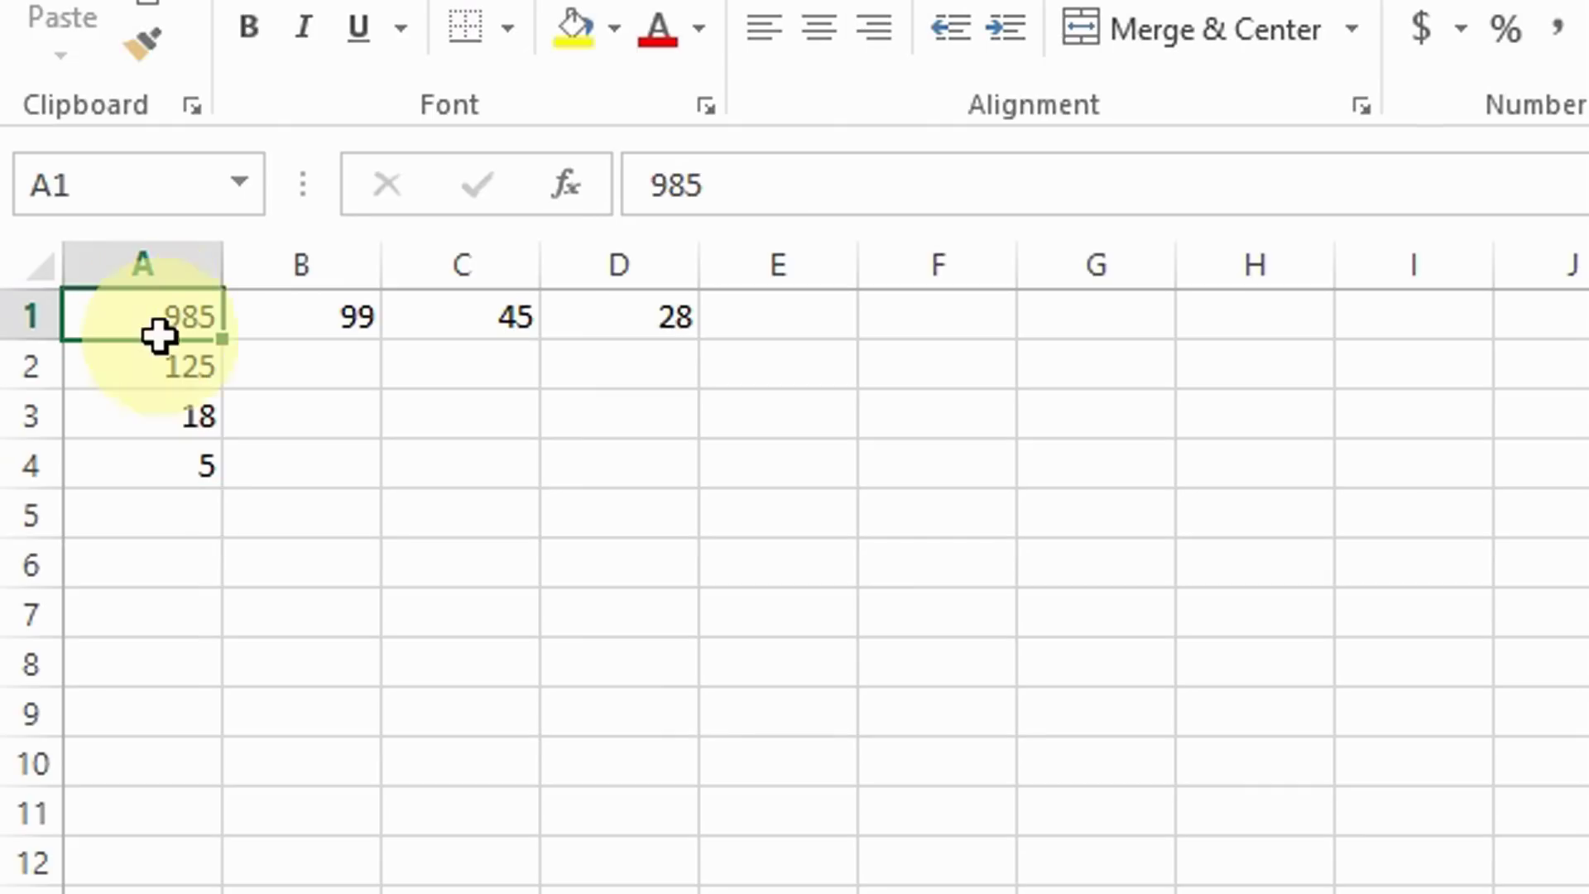
pyautogui.click(175, 377)
pyautogui.click(182, 415)
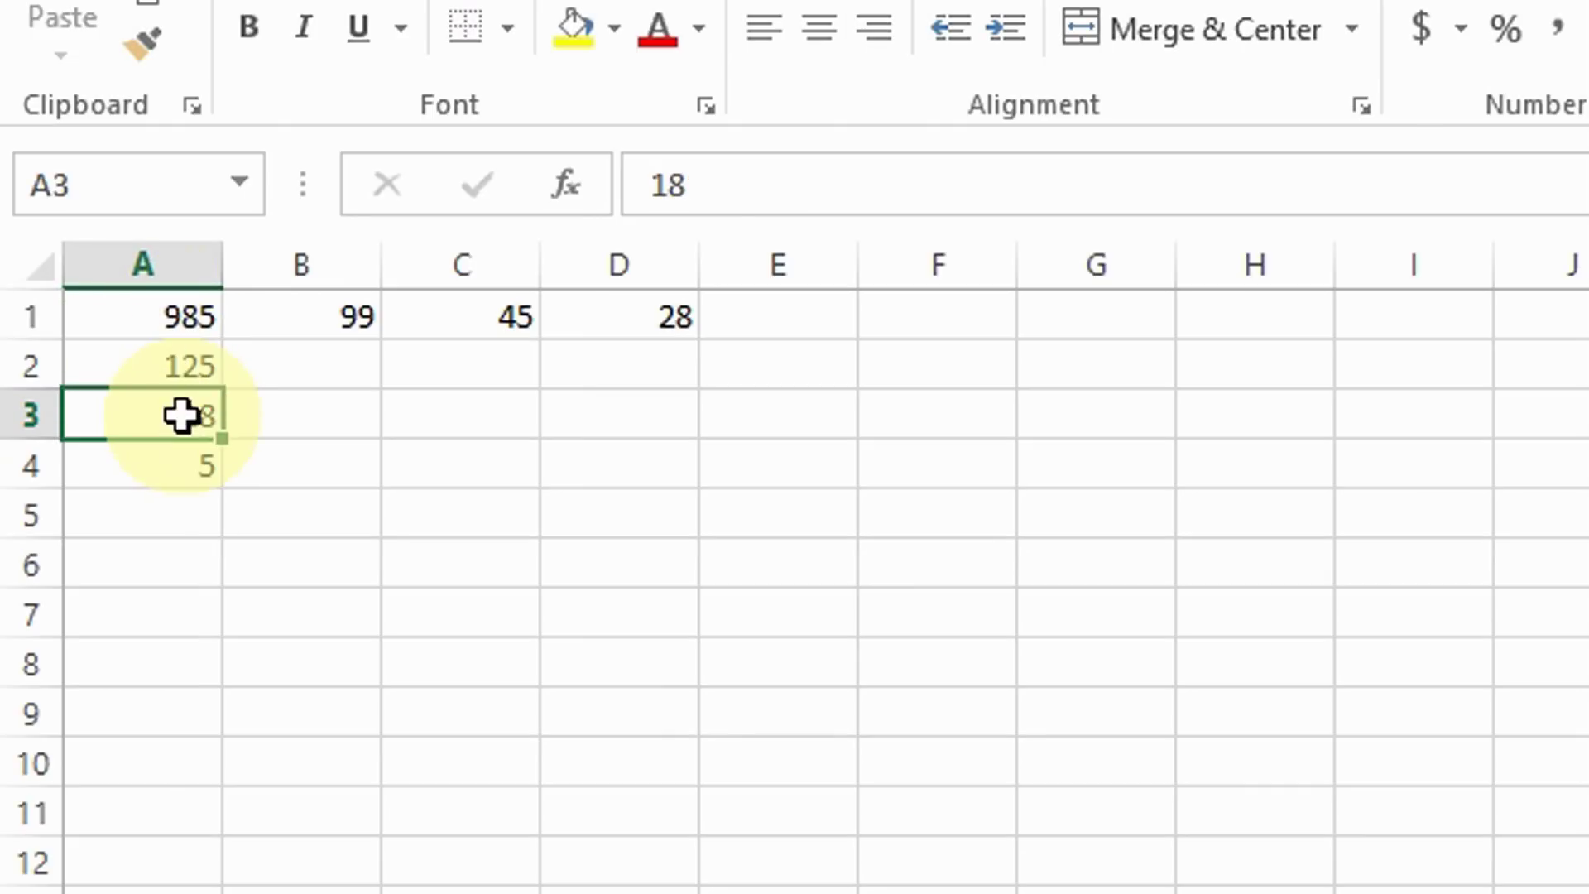
pyautogui.click(211, 466)
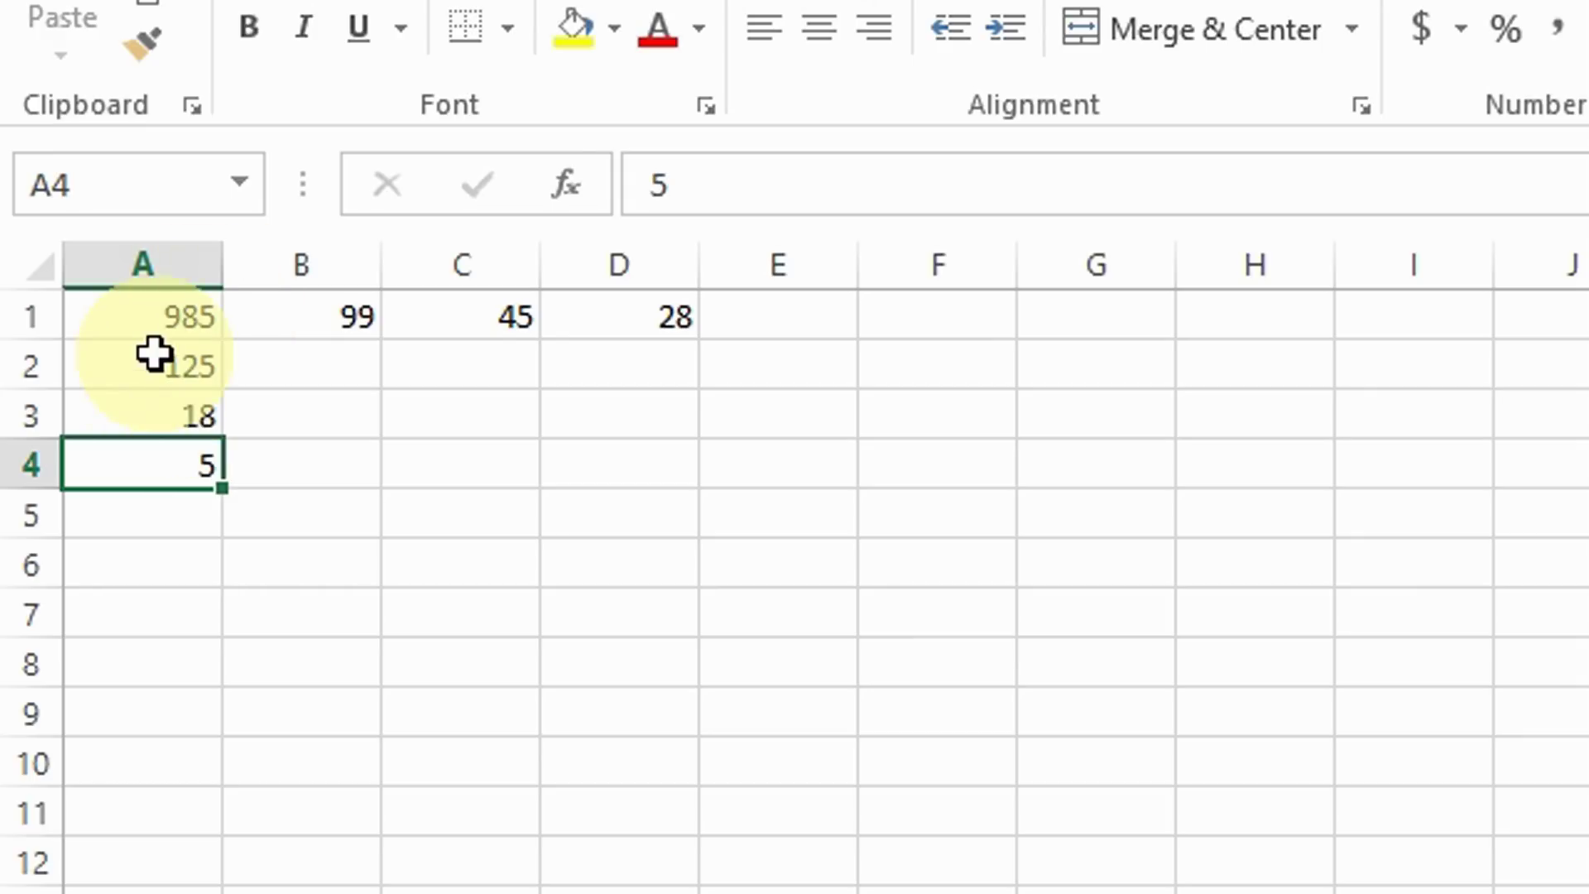
pyautogui.click(174, 507)
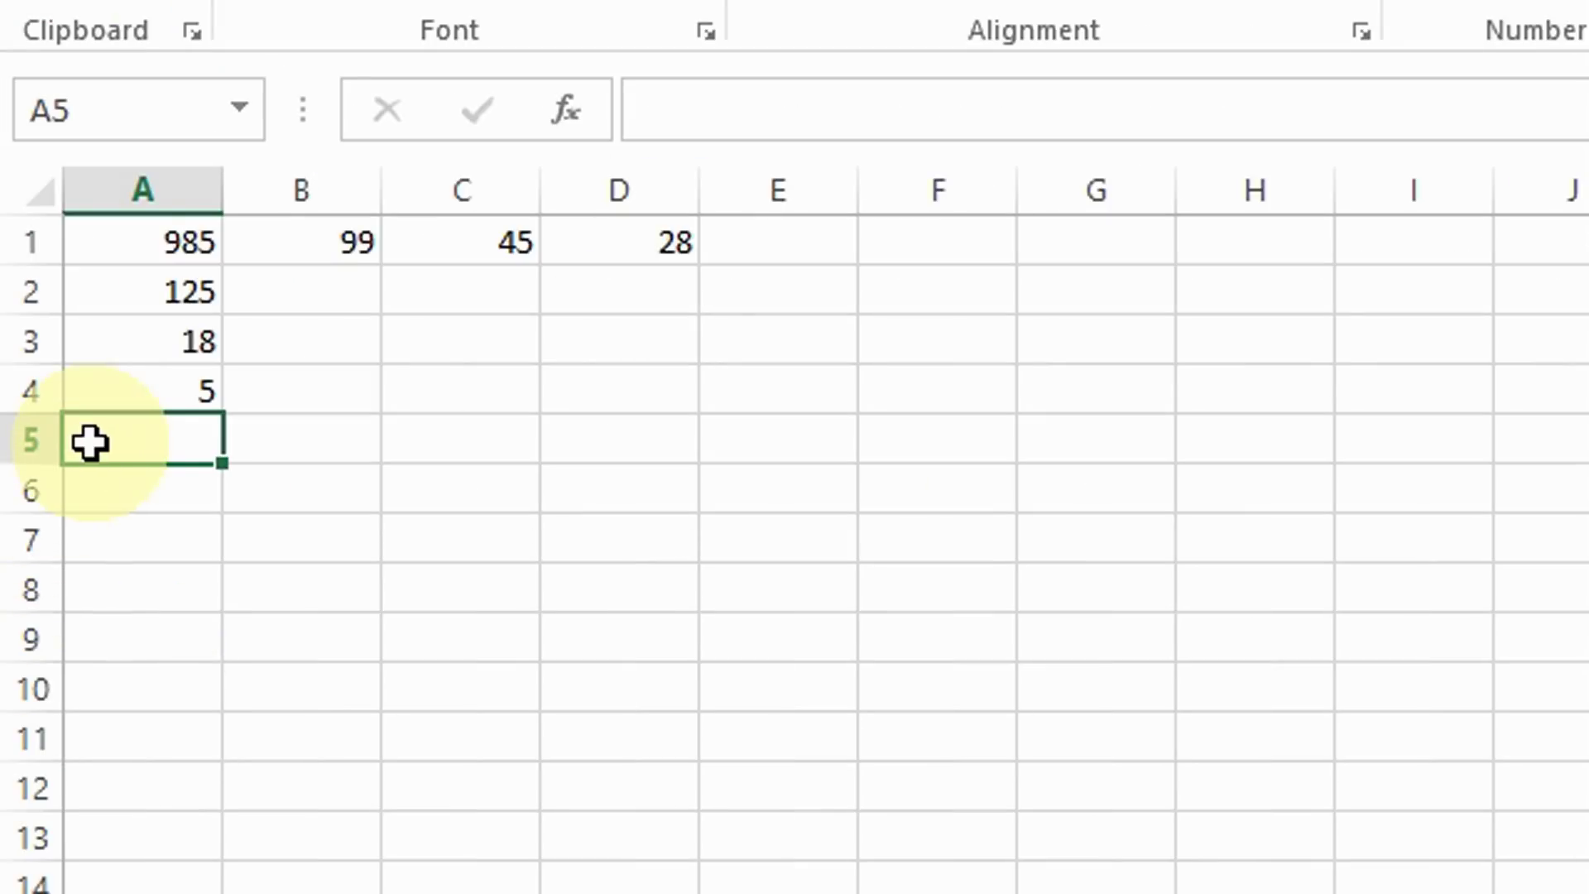
pyautogui.write('=')
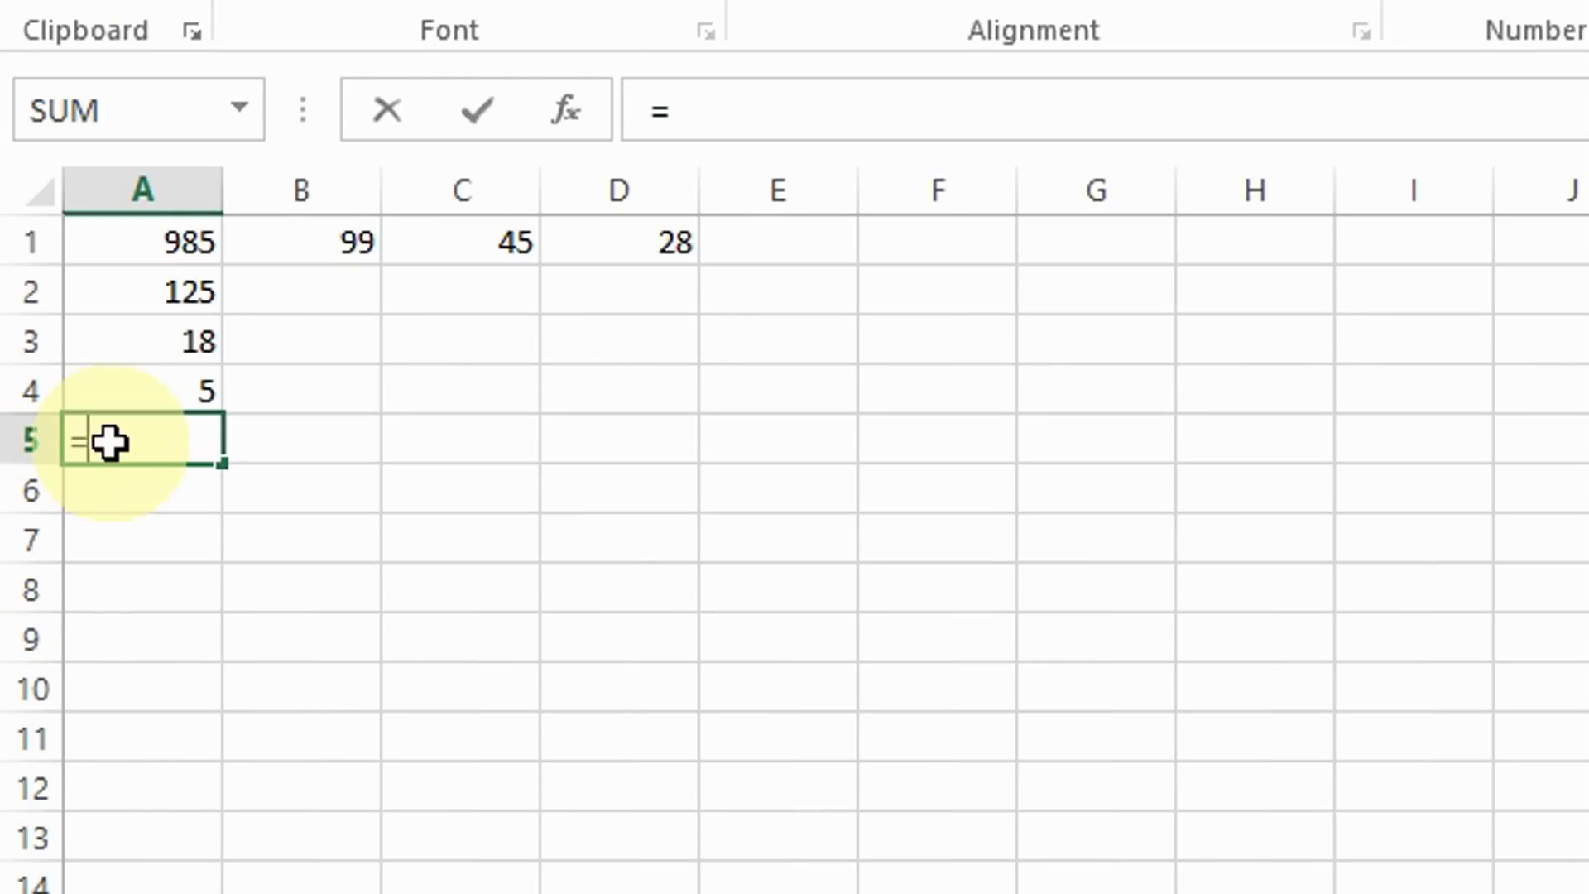
pyautogui.write('a1')
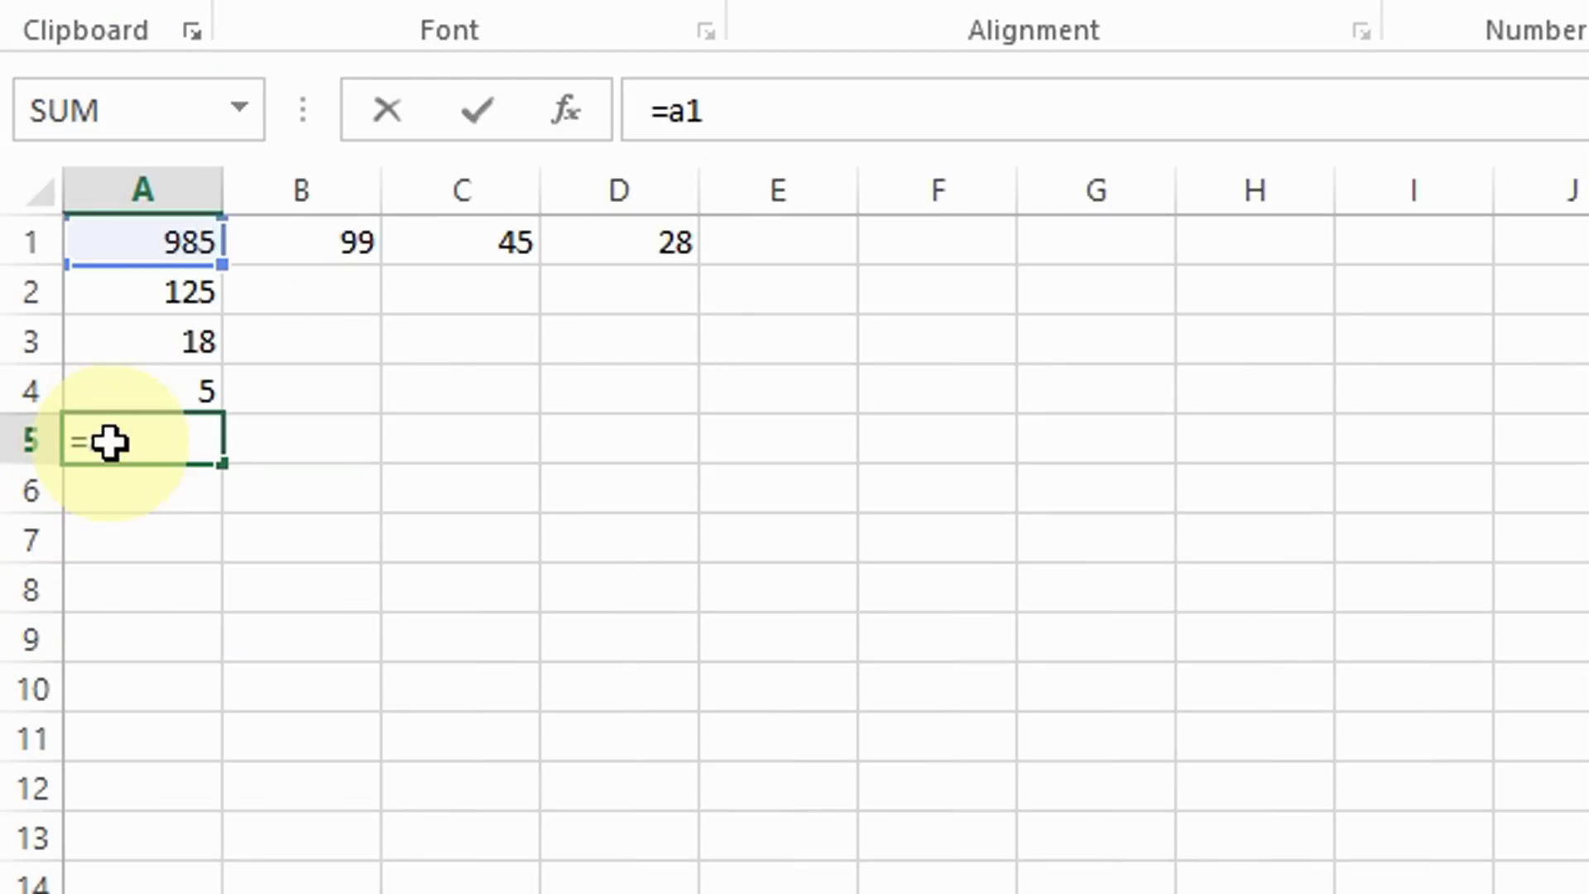
pyautogui.write('+a2a')
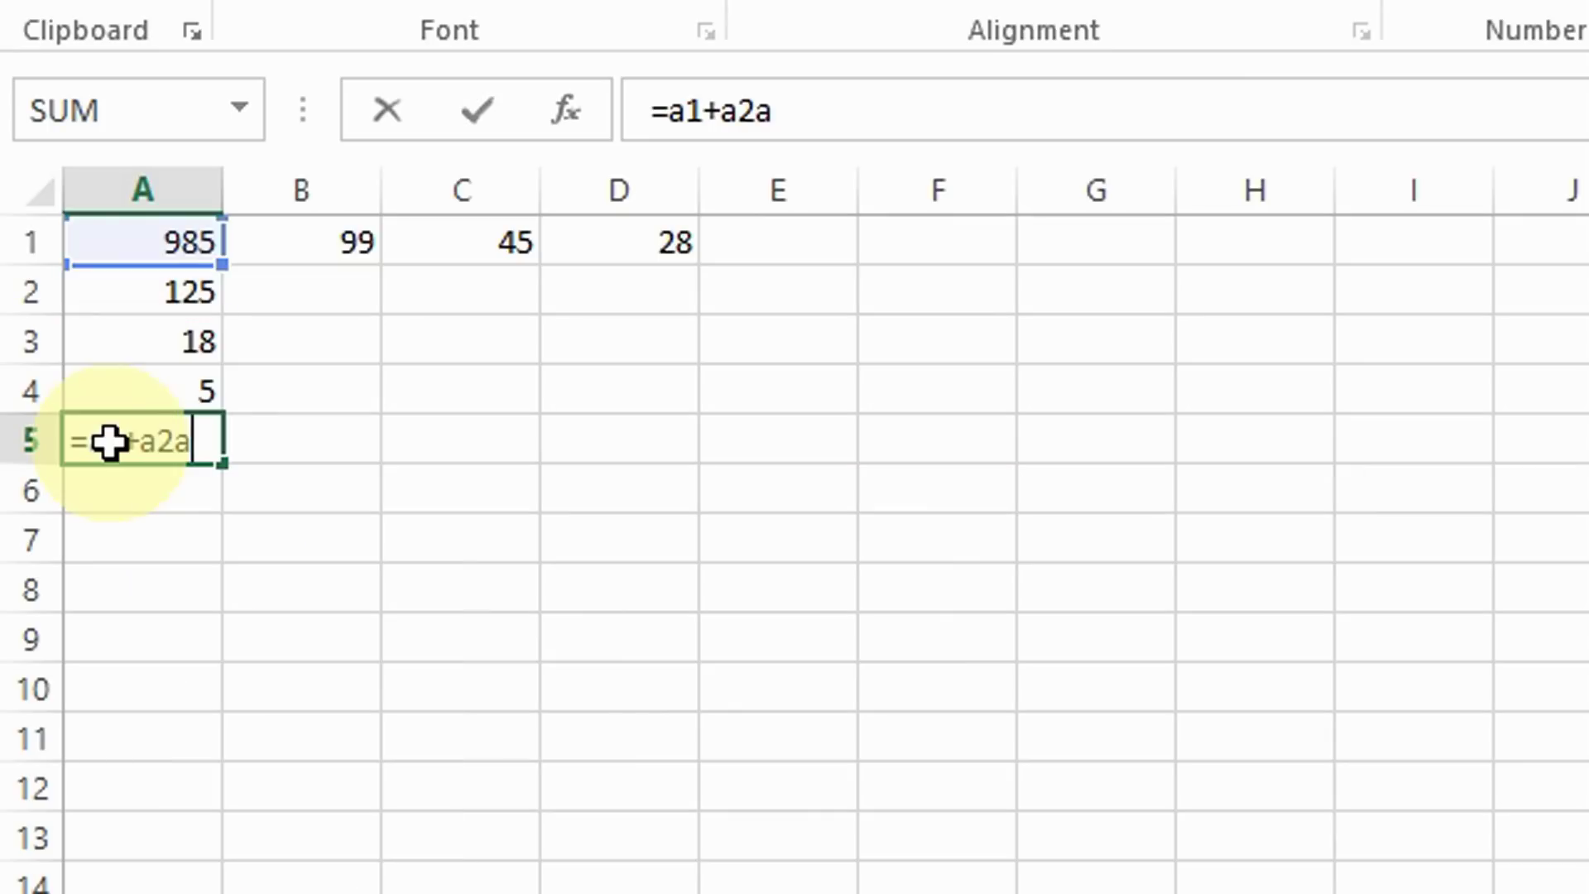
pyautogui.press('BackSpace')
pyautogui.press('BackSpace')
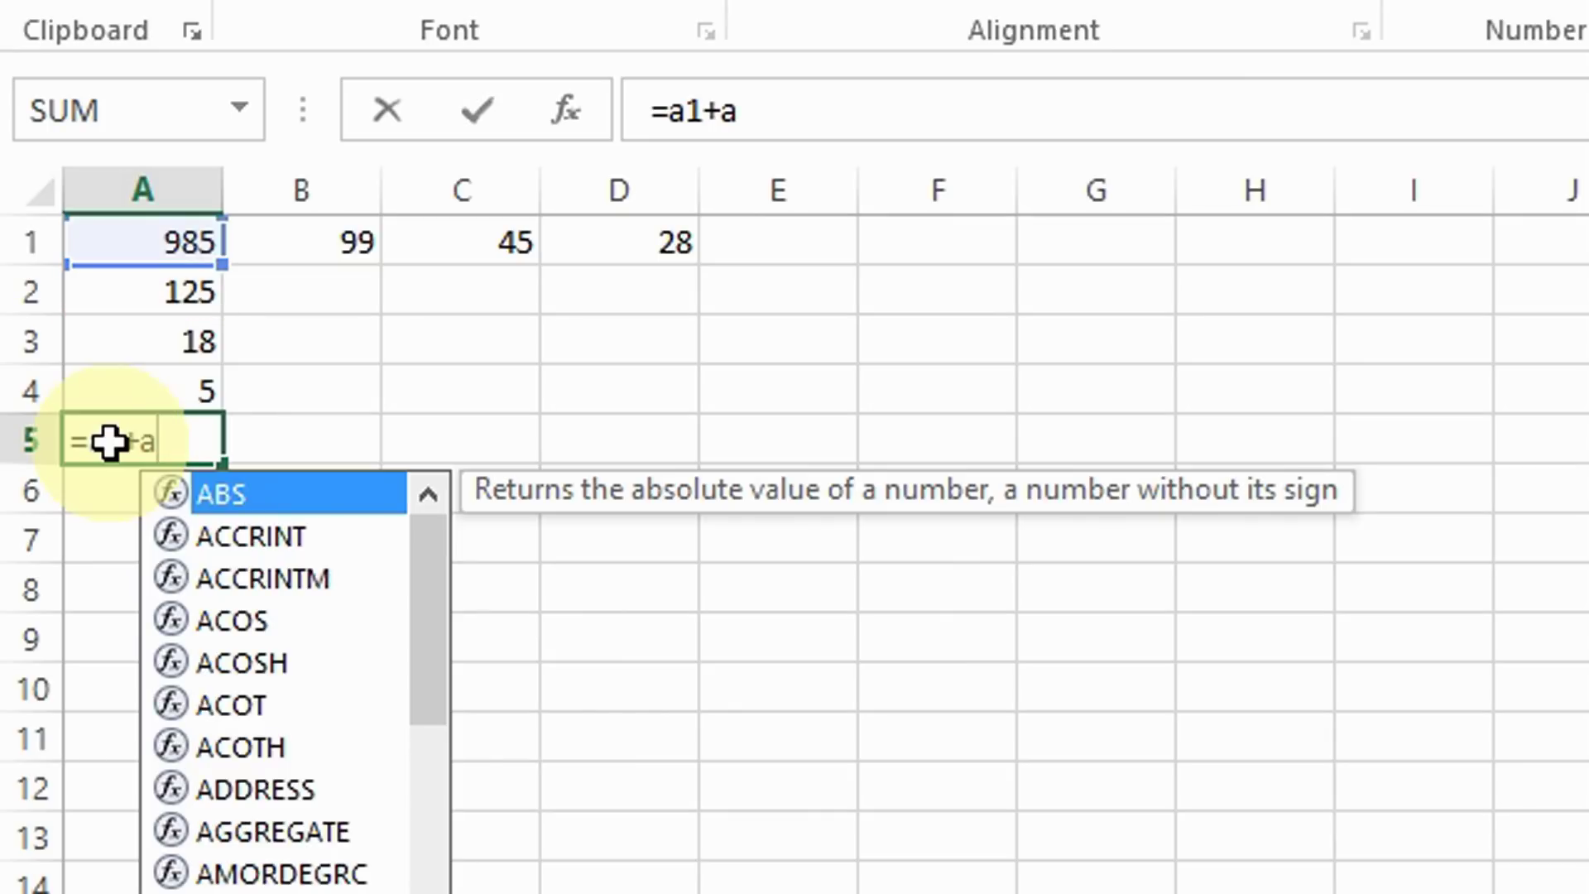
pyautogui.write('2+a3')
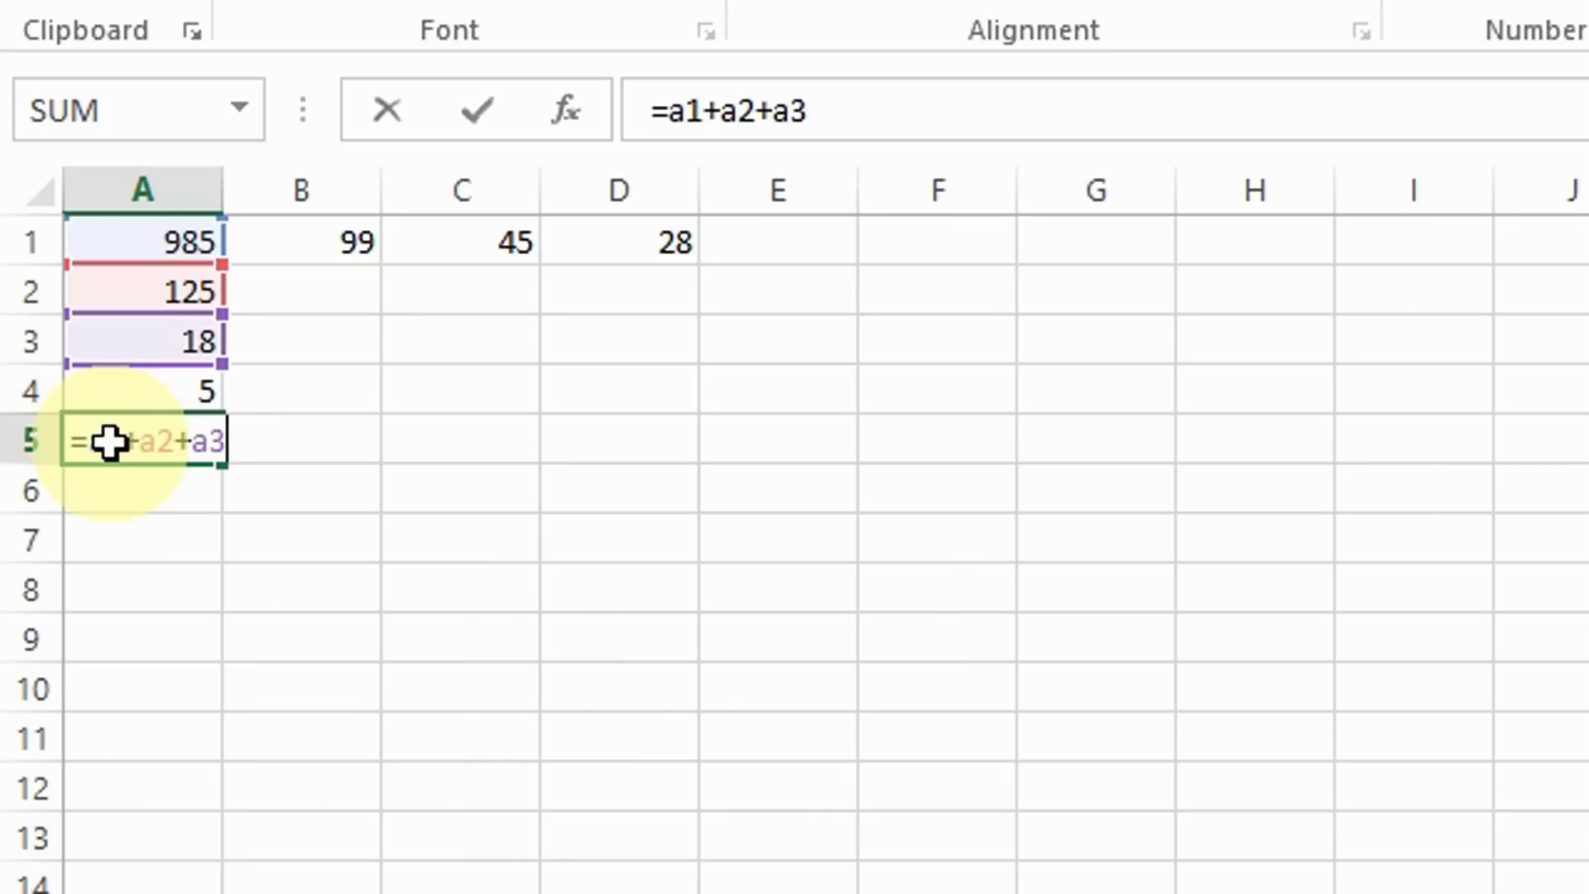
pyautogui.write('a4')
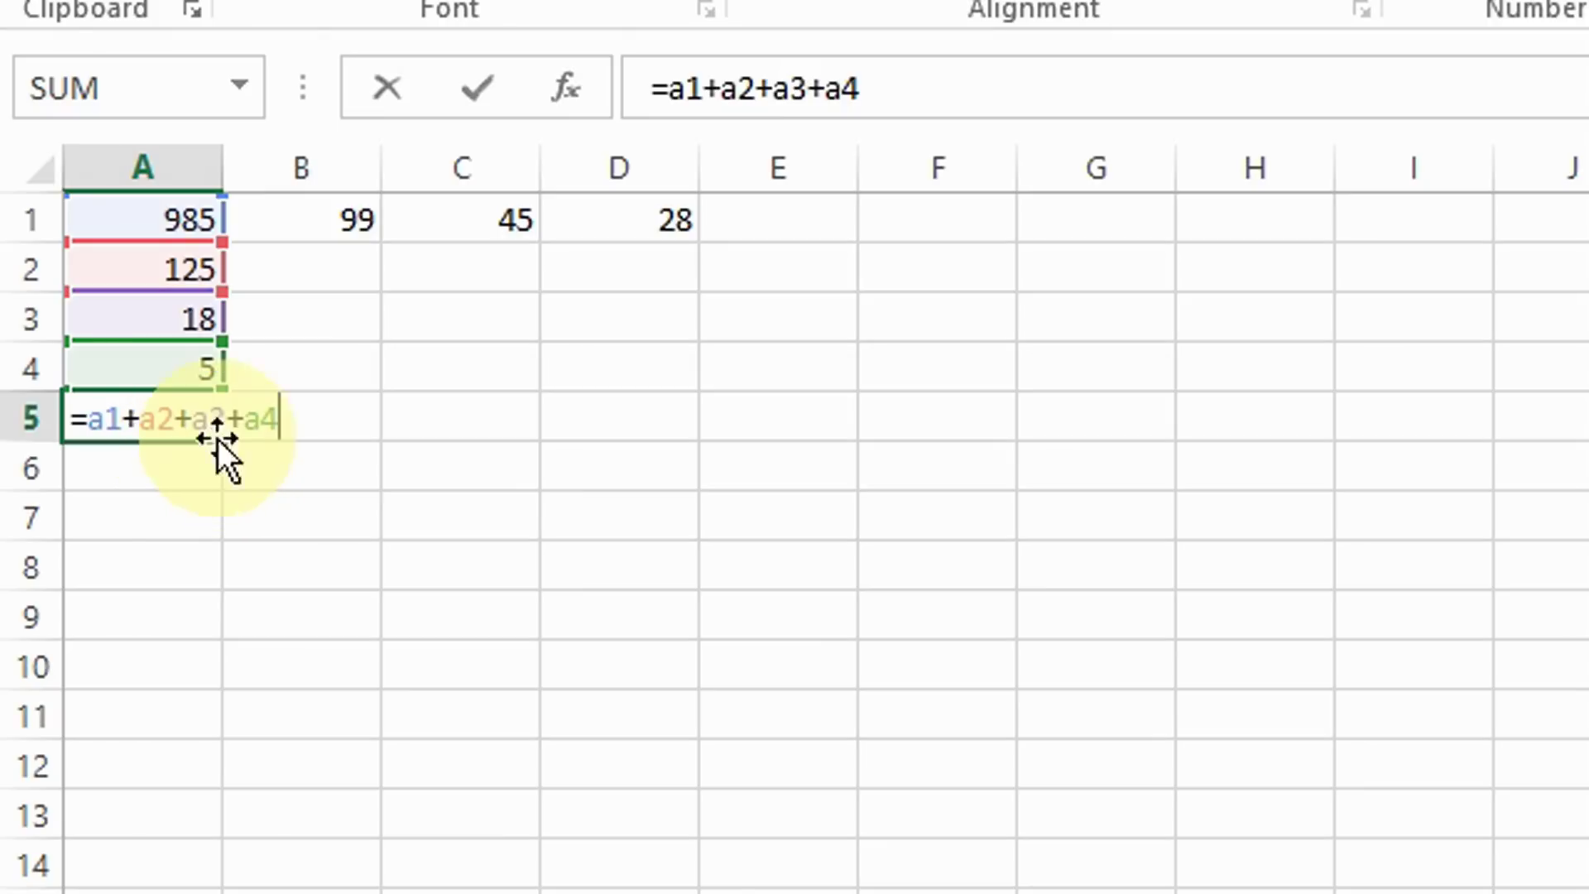
pyautogui.press('Return')
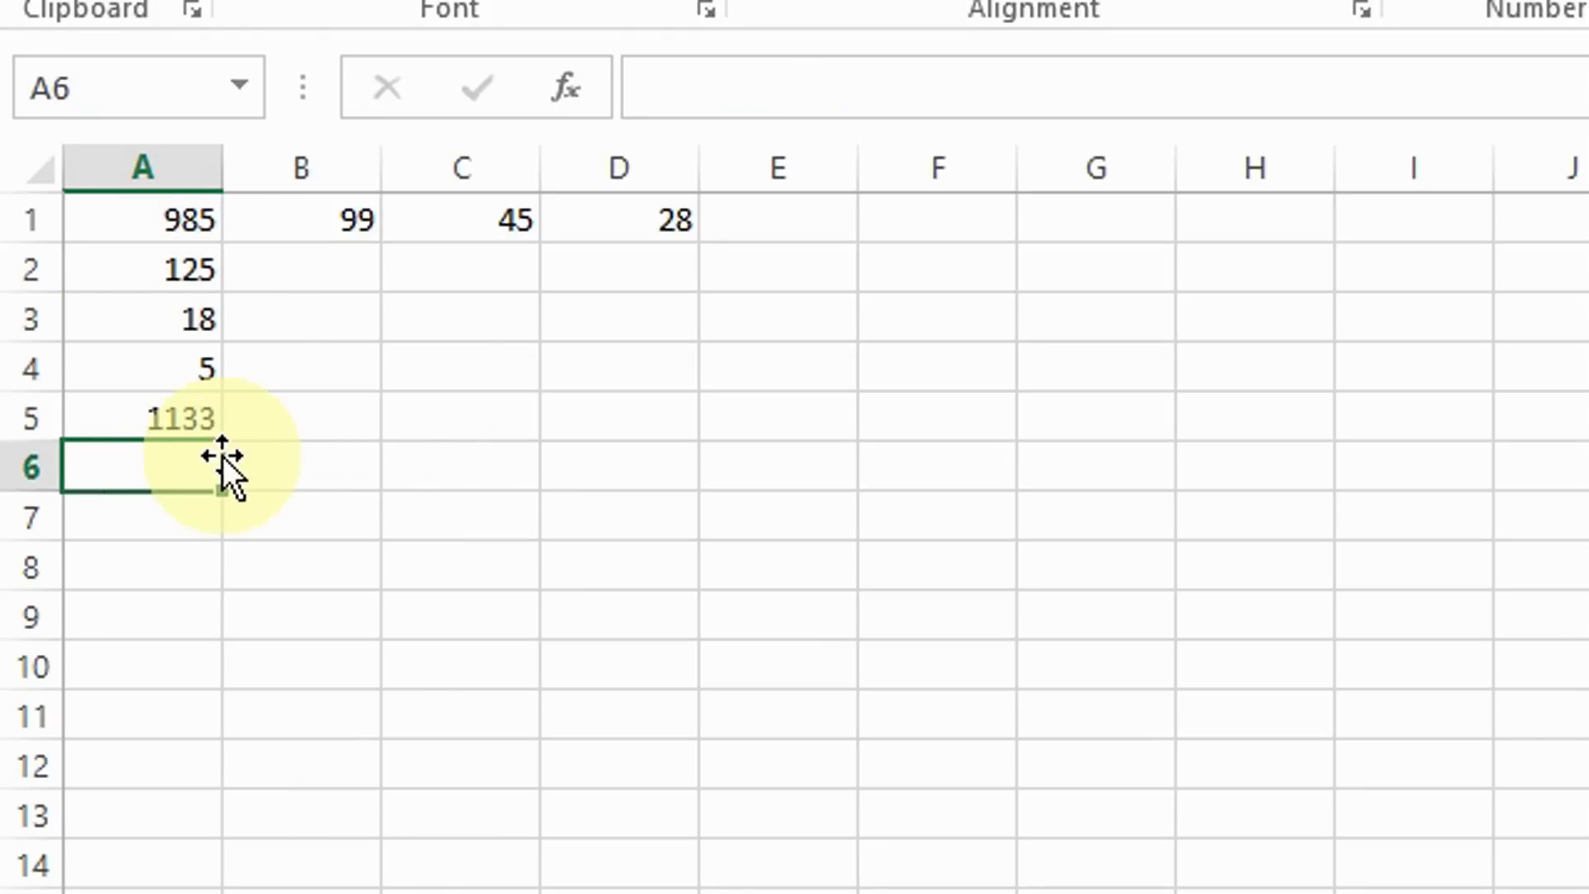
# Clear the addition formula from cell A5 and reselect the empty cell.
pyautogui.click(203, 420)
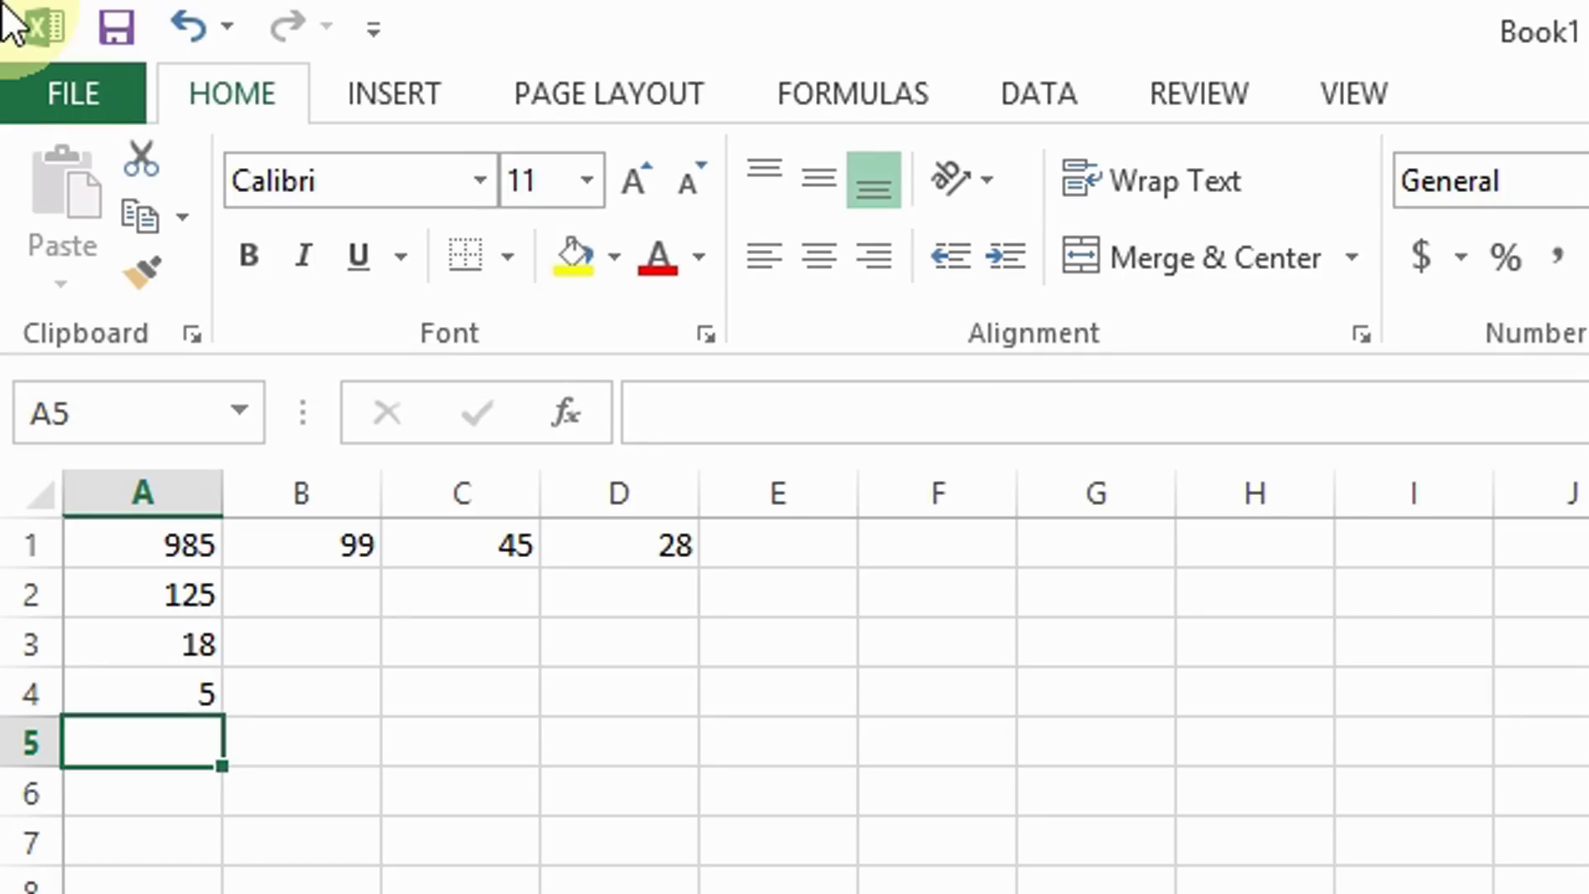
pyautogui.press('F2')
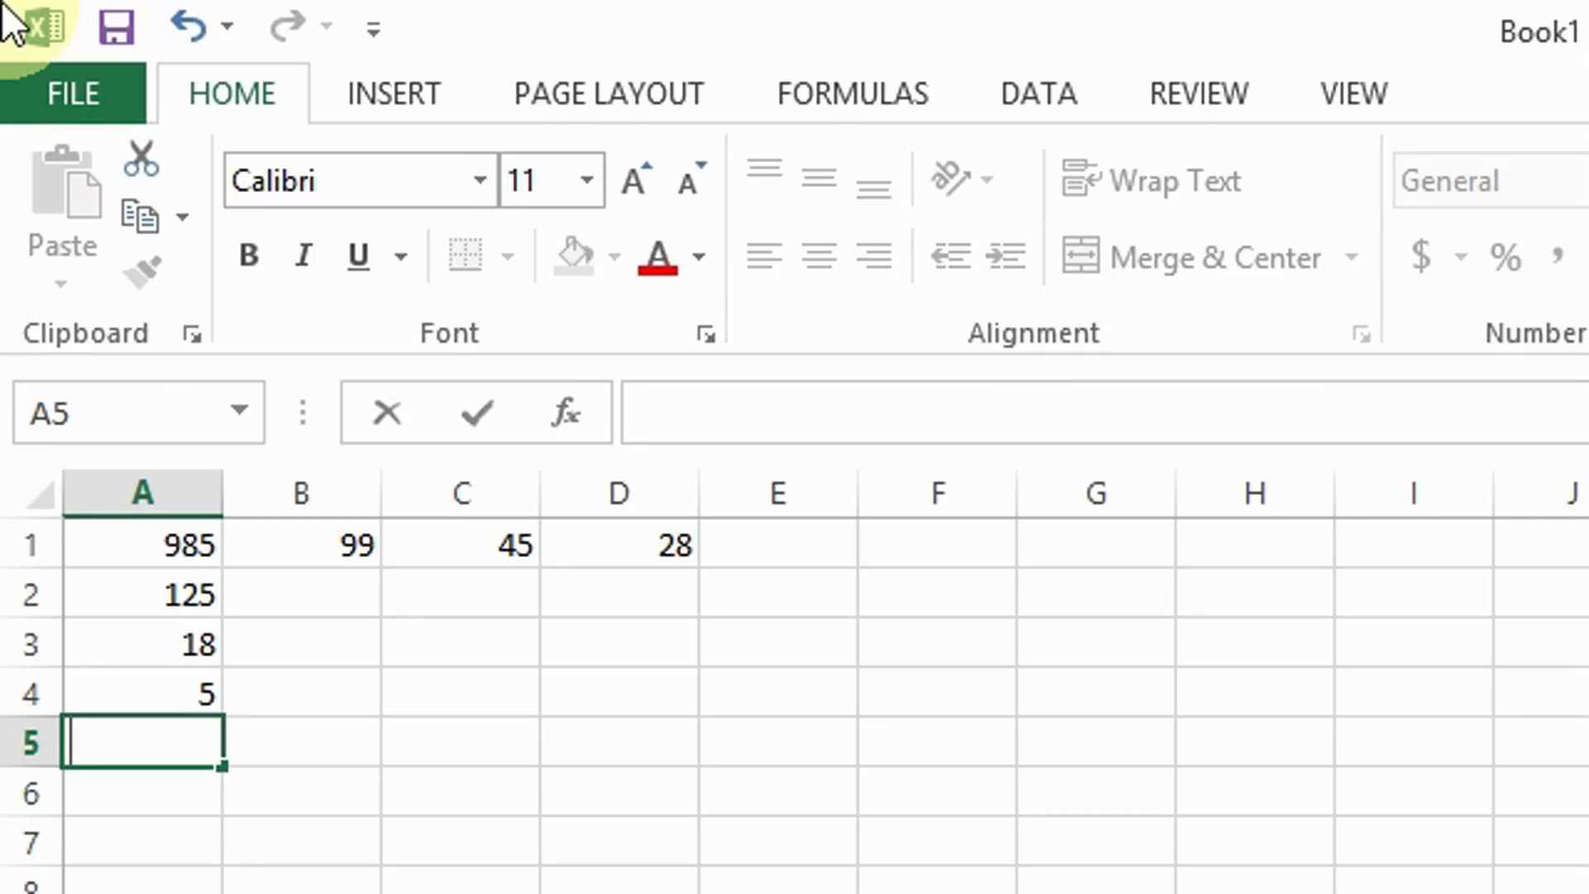
pyautogui.click(188, 778)
pyautogui.click(184, 730)
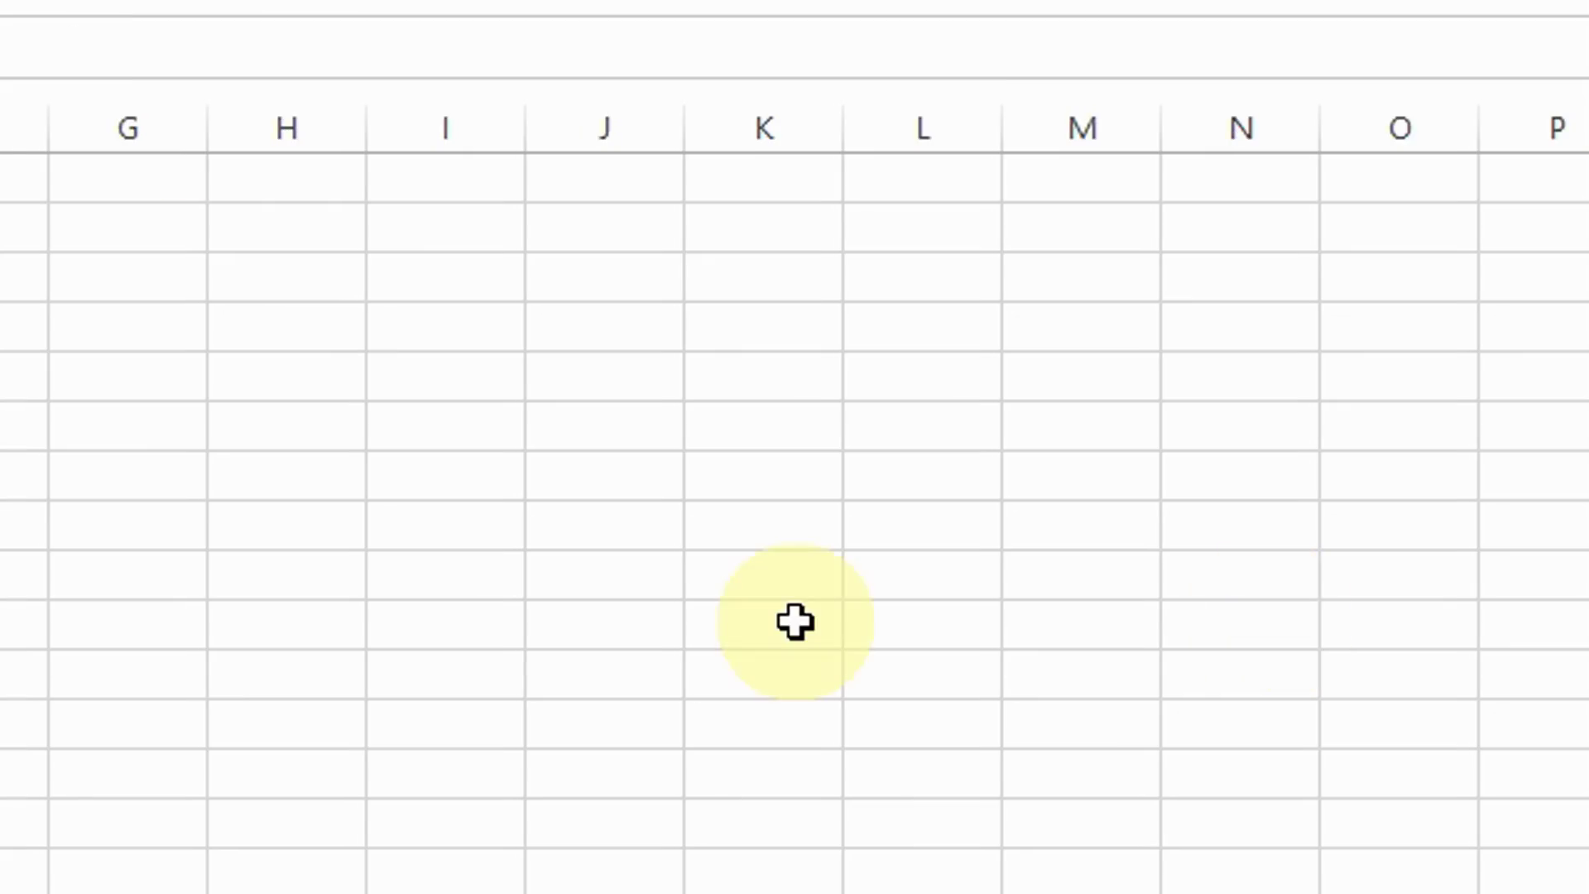
# Add the four column A numbers in a different order by entering =a4+a1+a2+a3 in cell A5.
pyautogui.write('=')
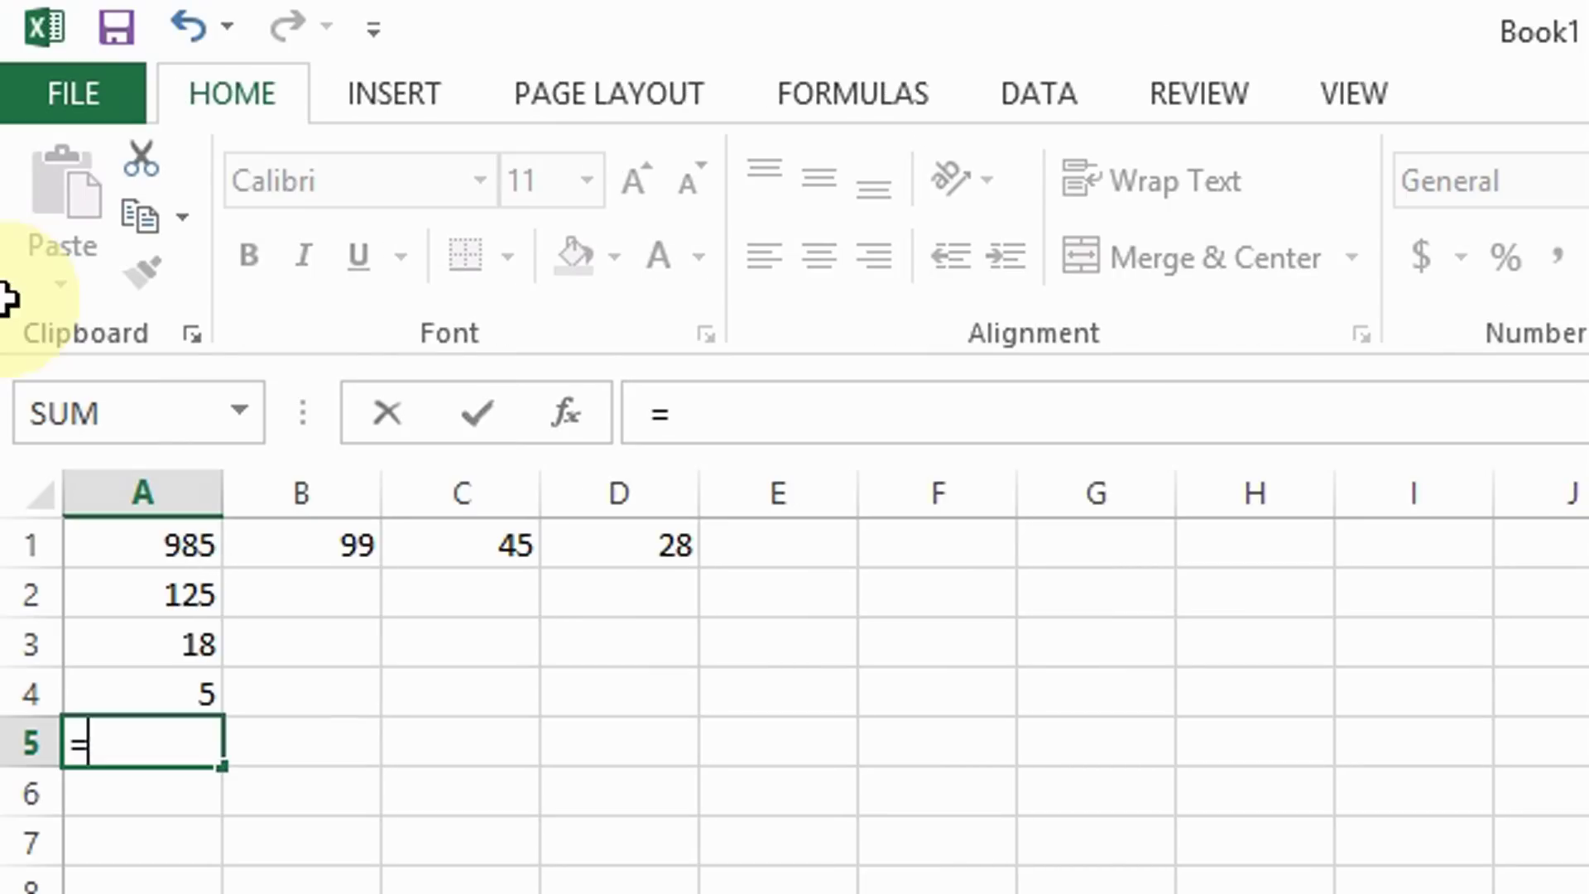
pyautogui.write('a4')
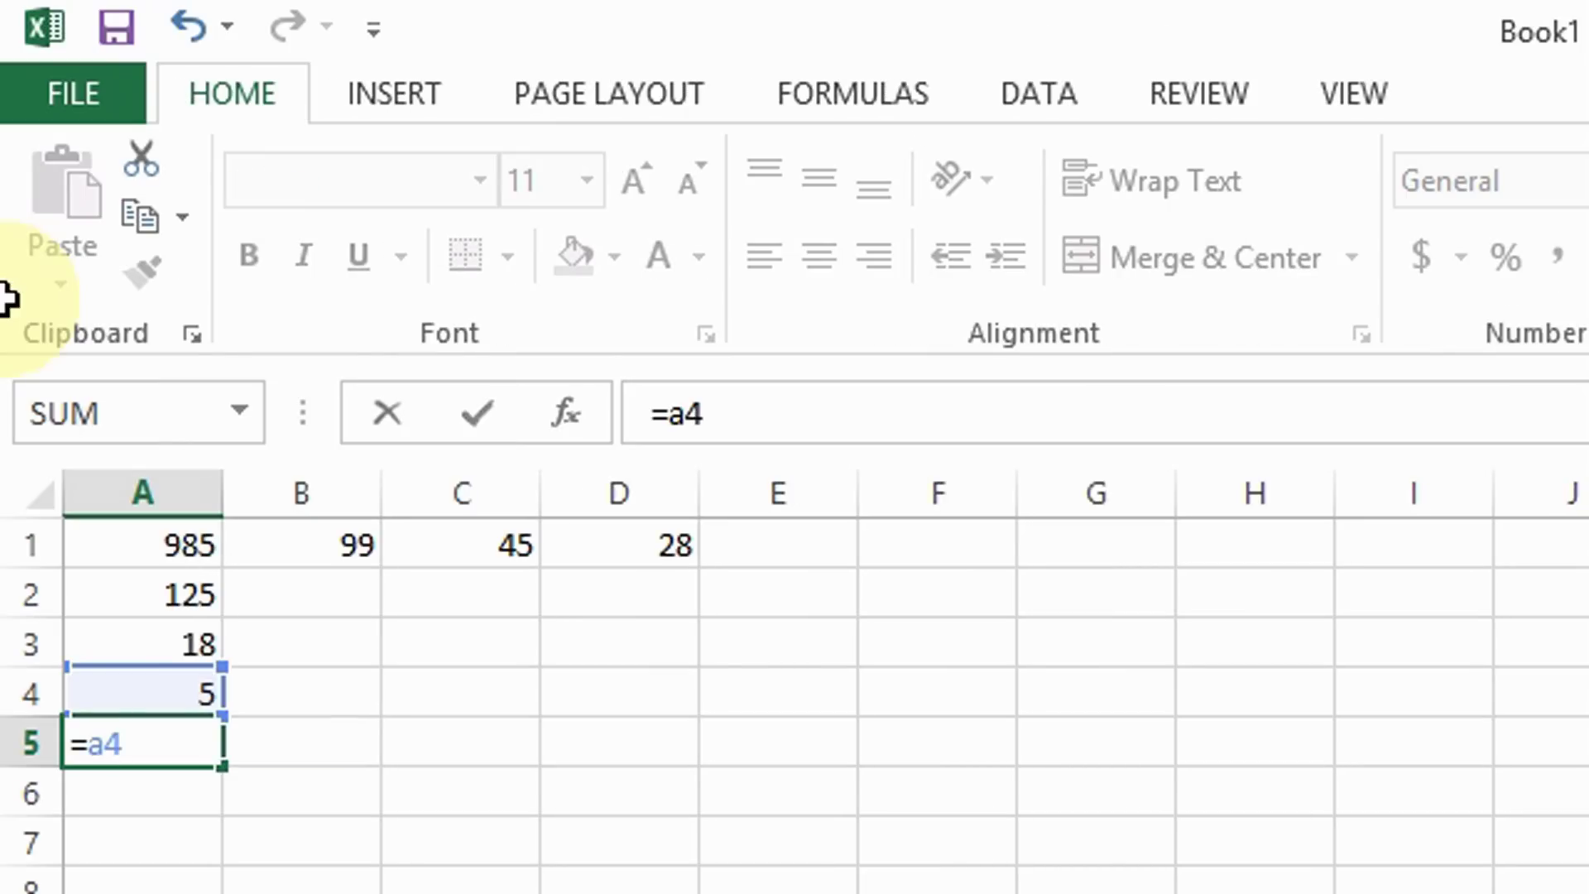
pyautogui.write('+1+')
pyautogui.press('BackSpace')
pyautogui.press('BackSpace')
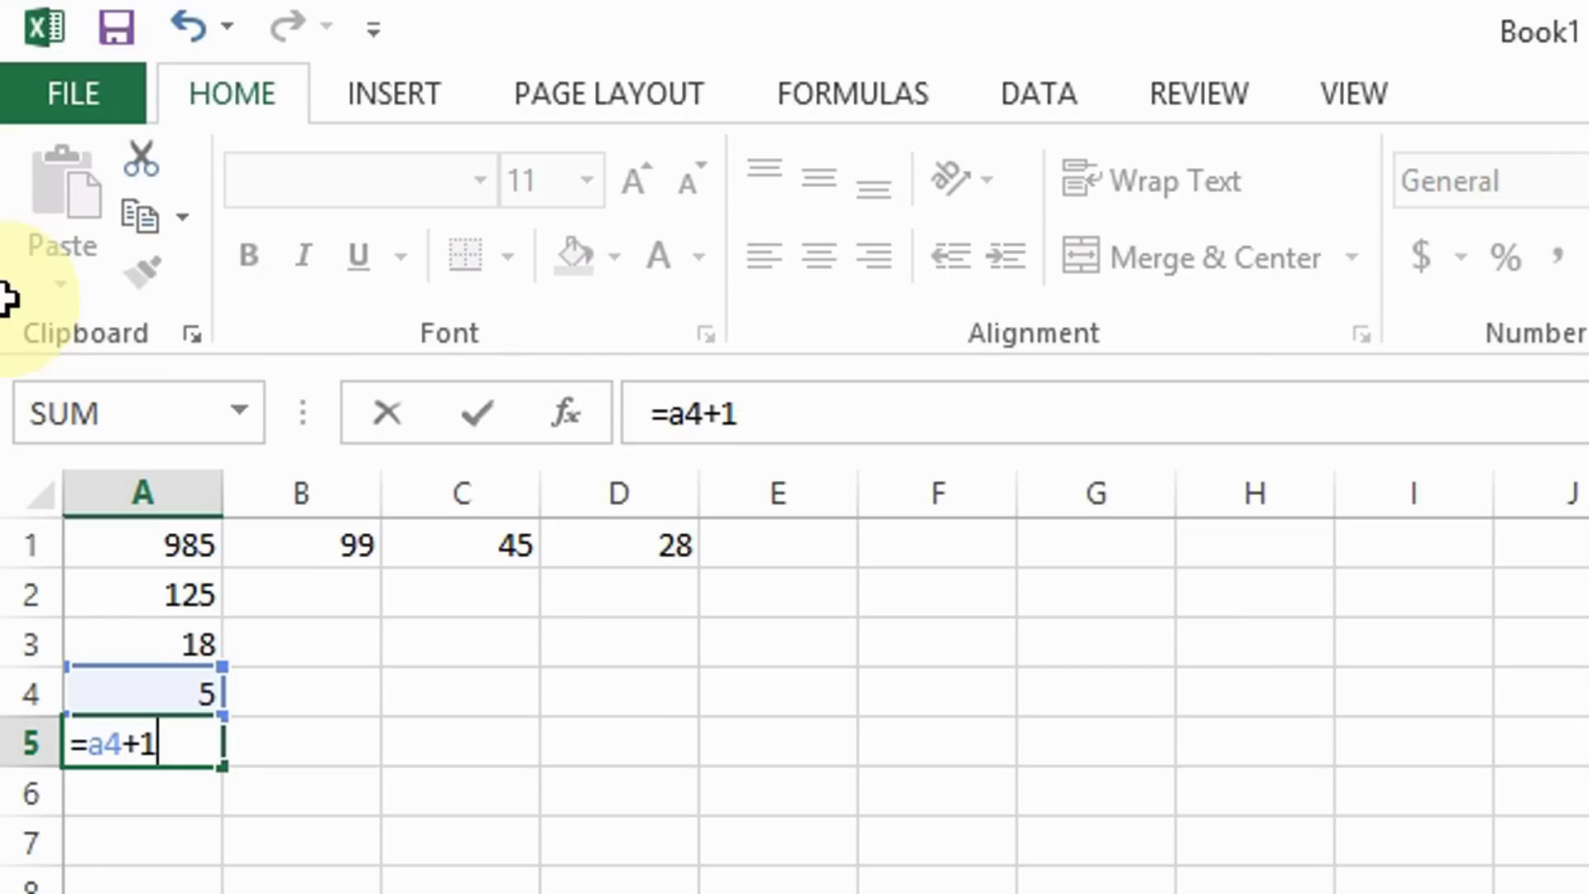
pyautogui.write('a1+')
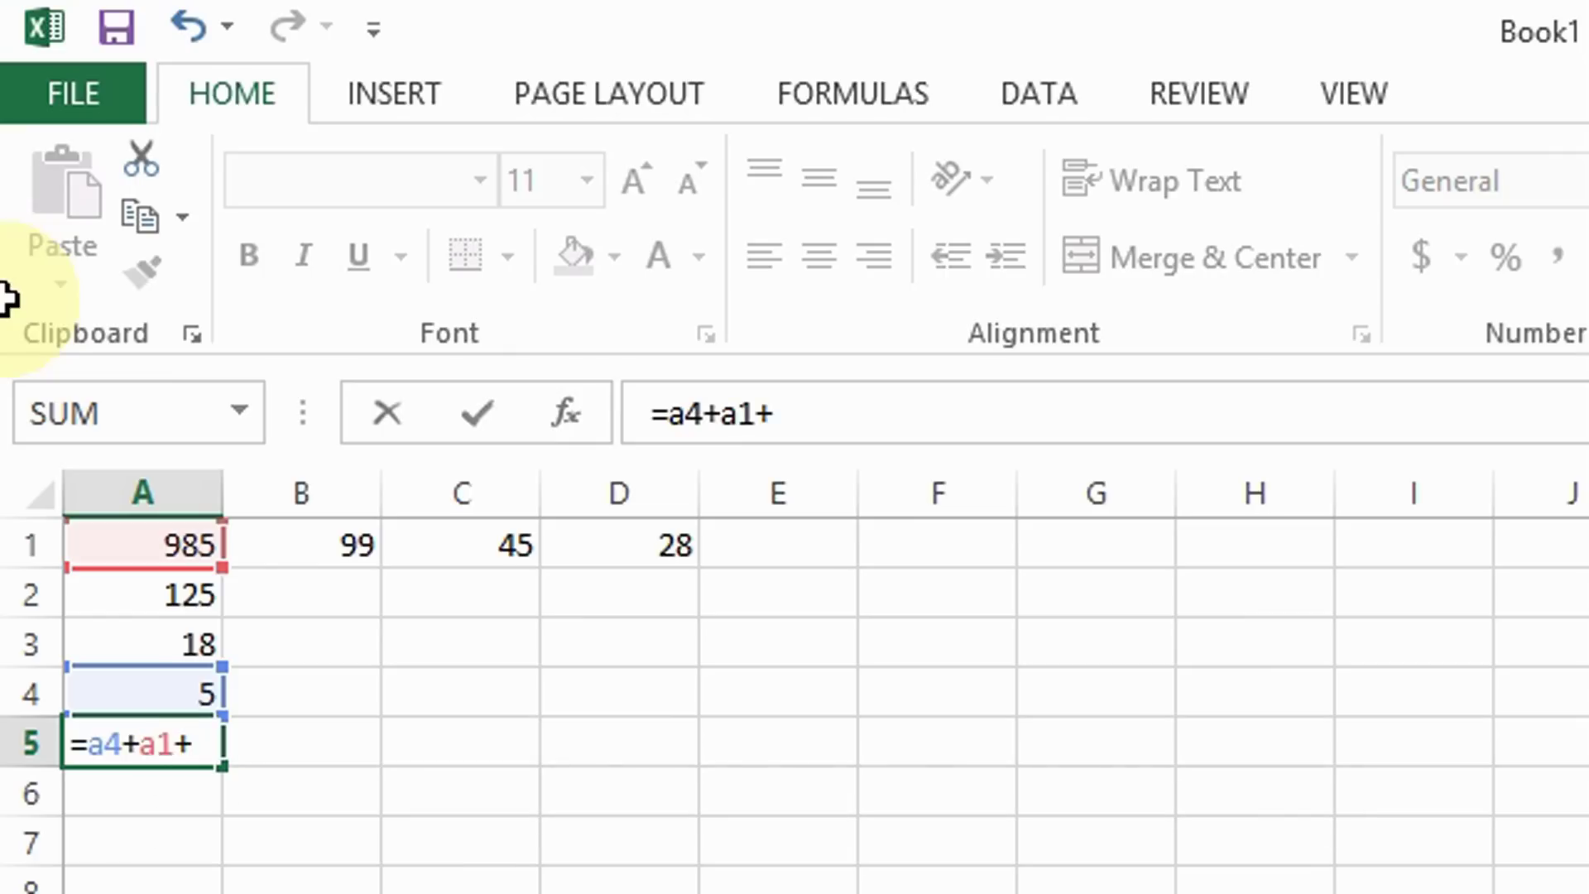
pyautogui.write('a2a')
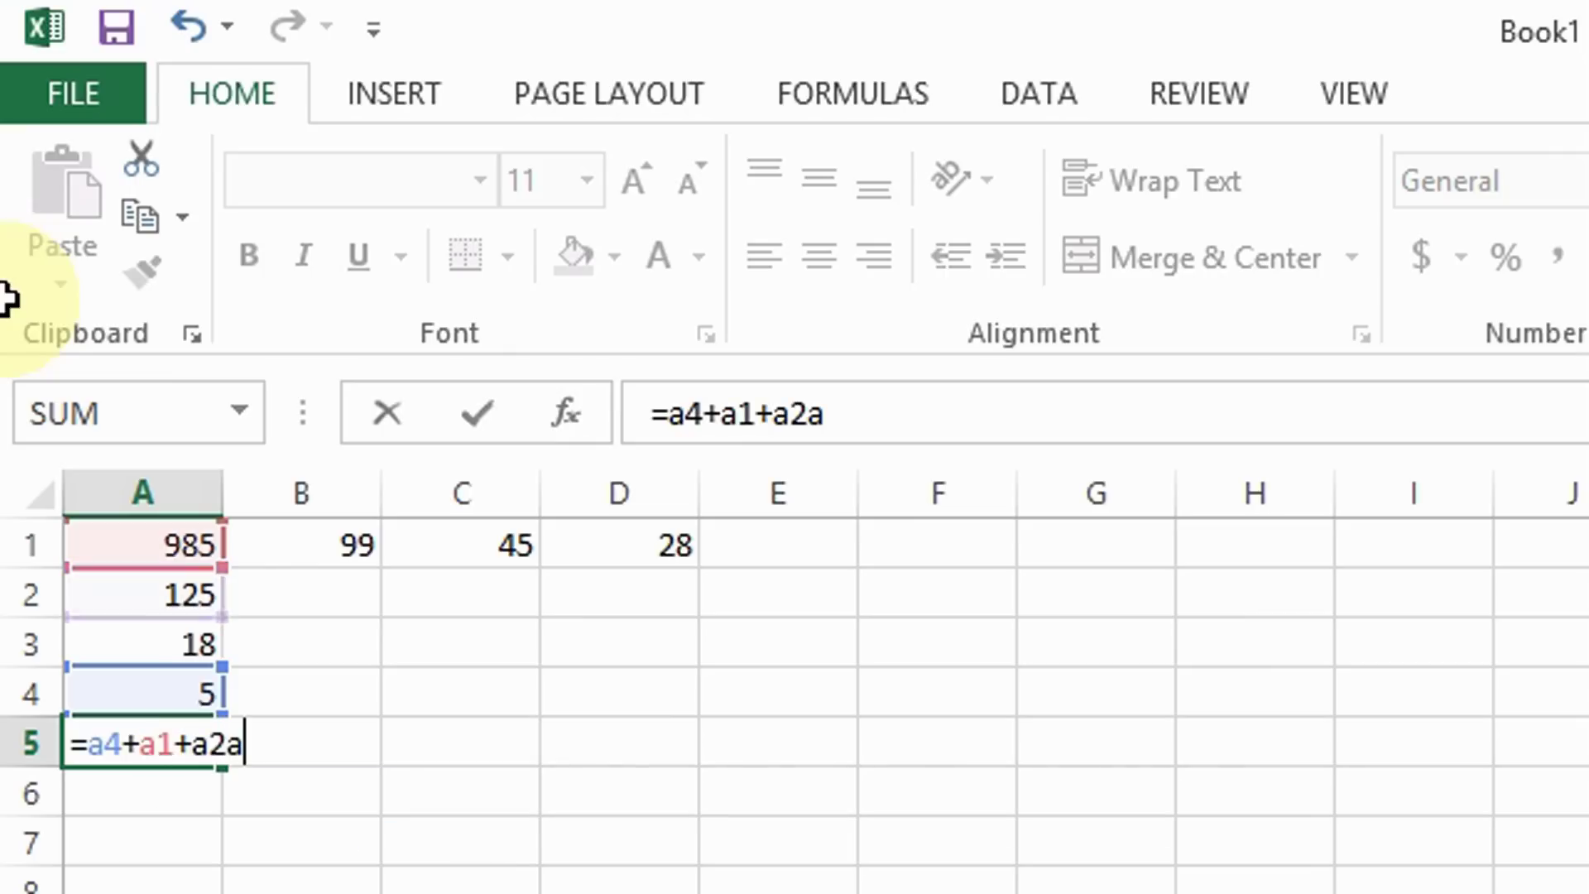
pyautogui.press('BackSpace')
pyautogui.write('a')
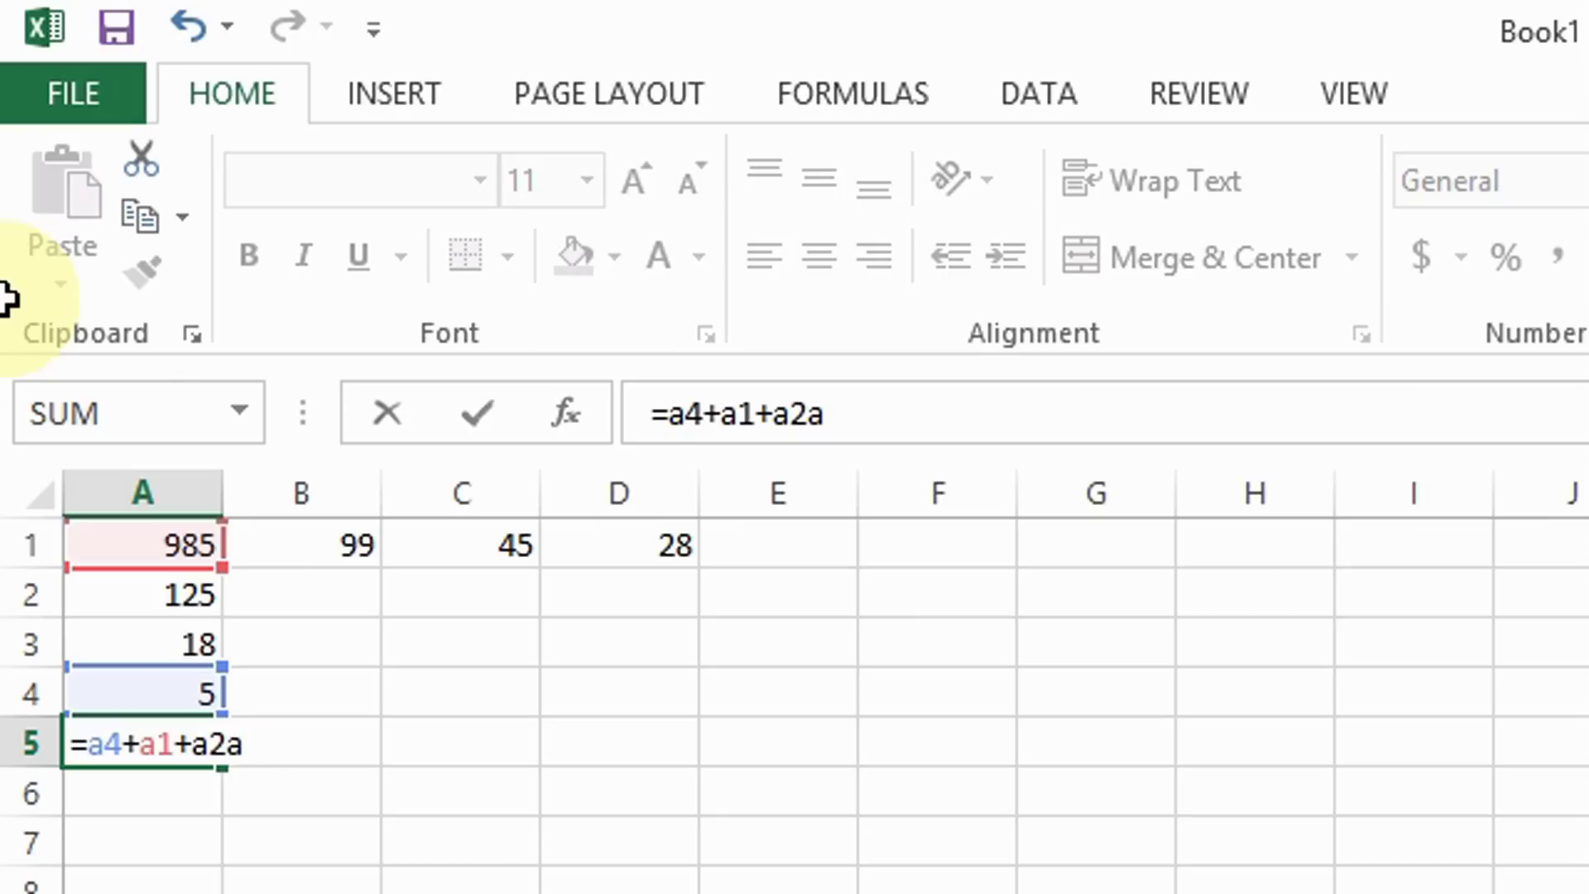
pyautogui.press('BackSpace')
pyautogui.write('+a3')
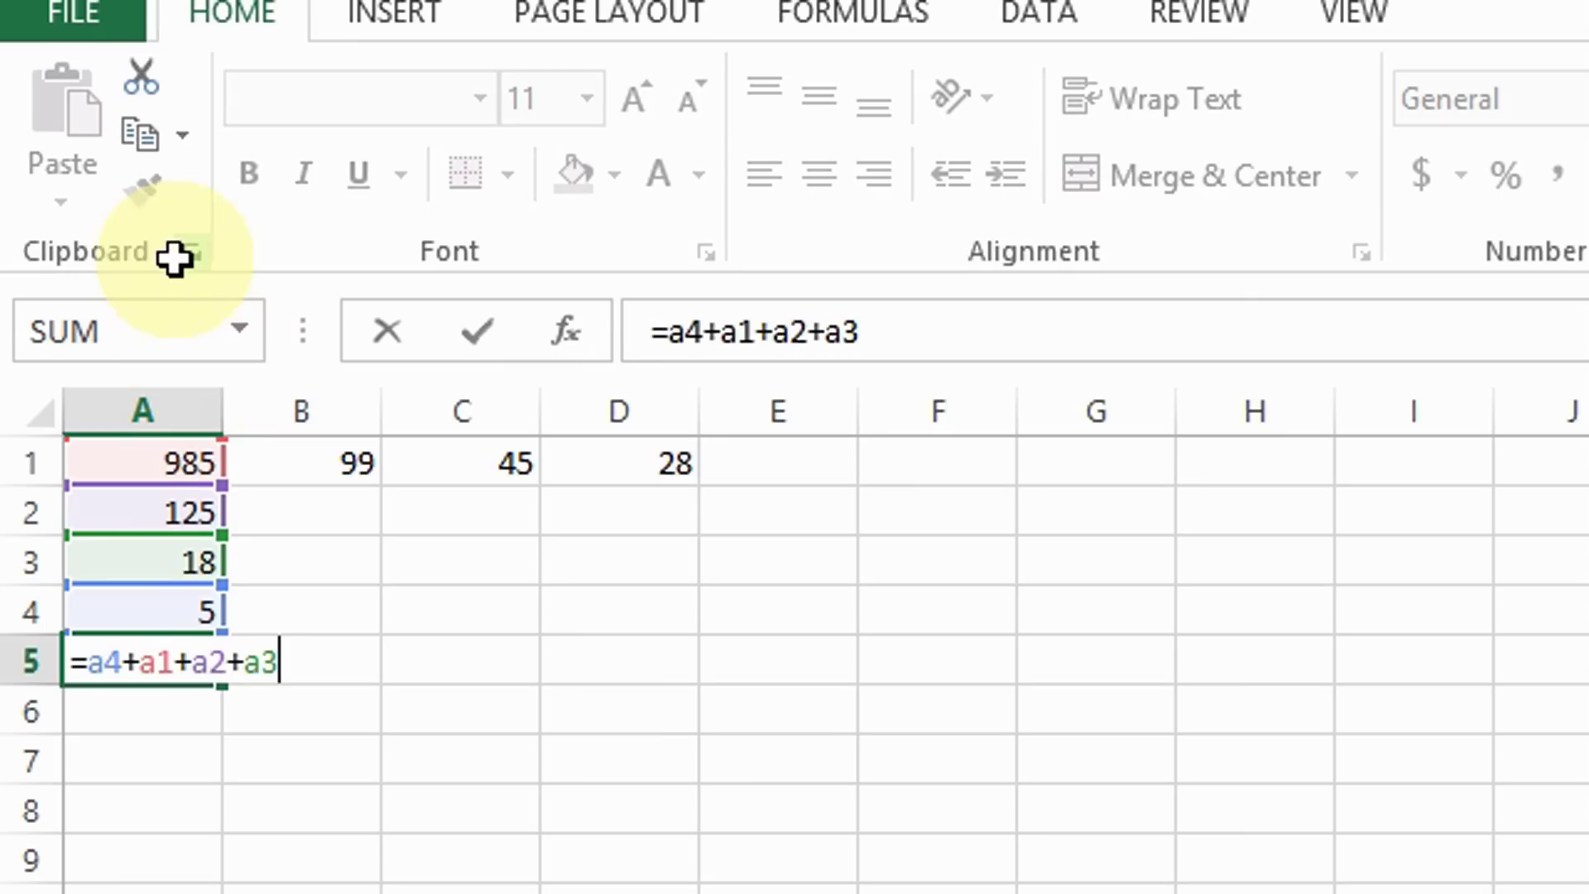
pyautogui.press('Return')
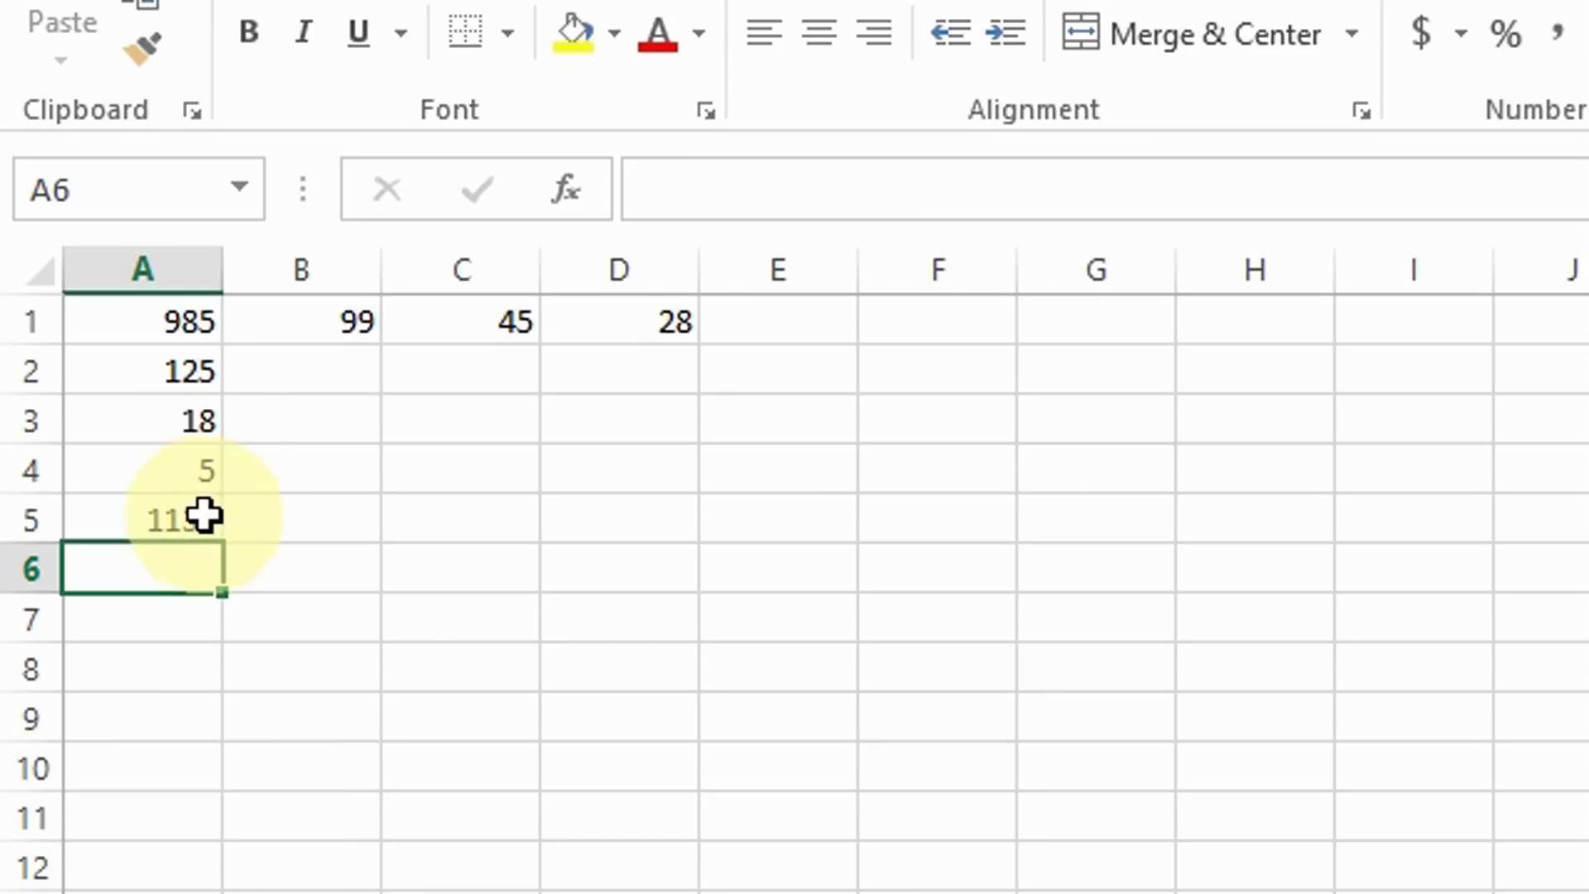
# Replace the formula in cell A5 with =a1+a3 to add only the first and third numbers.
pyautogui.click(209, 523)
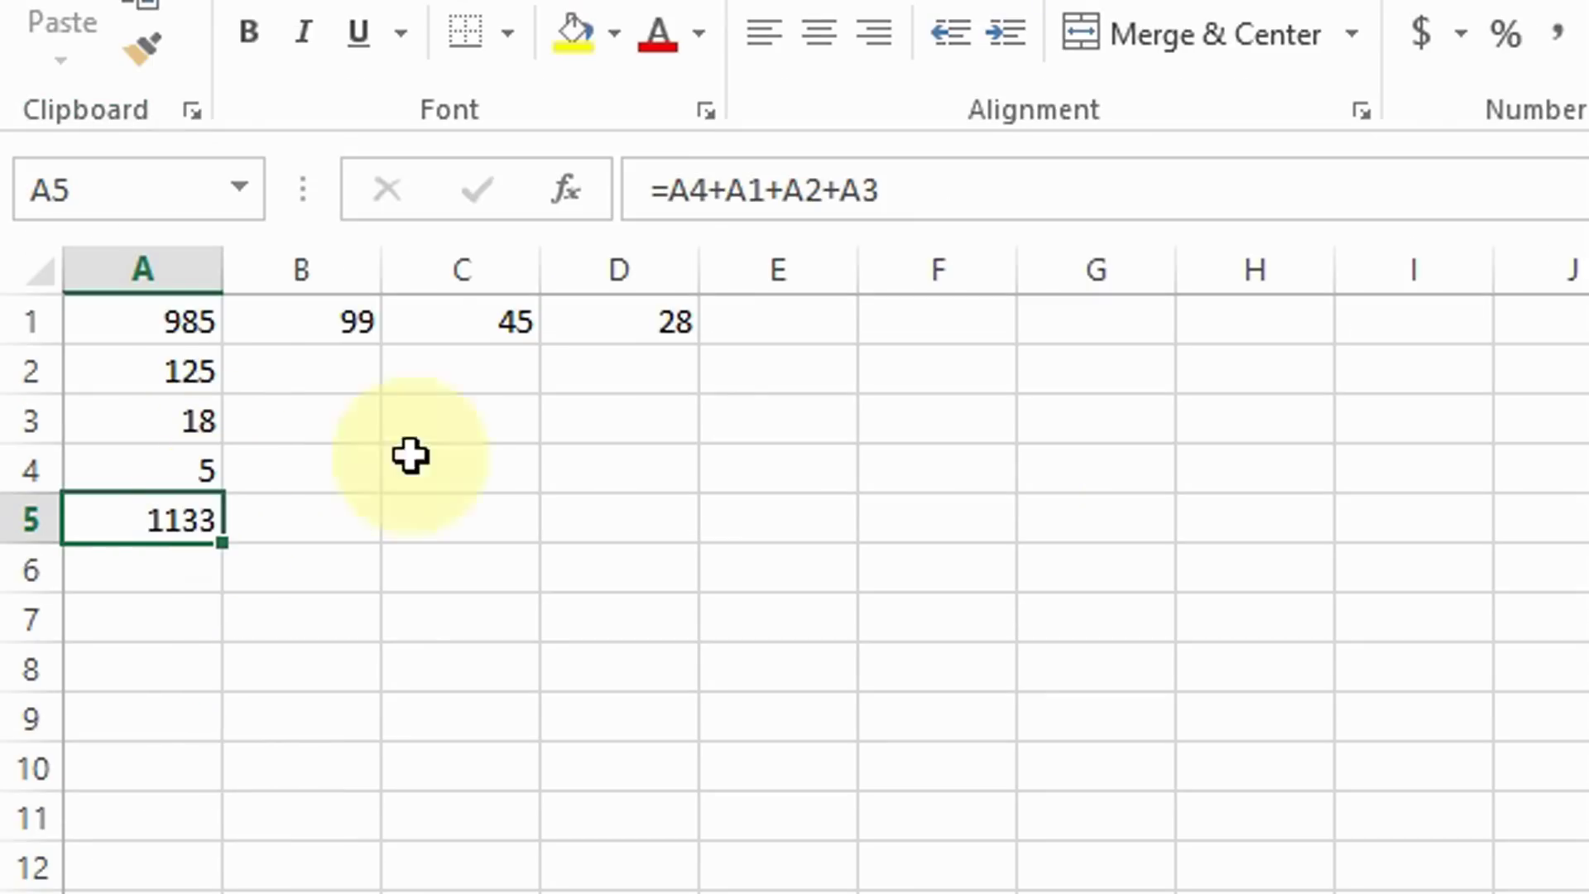
pyautogui.press('BackSpace')
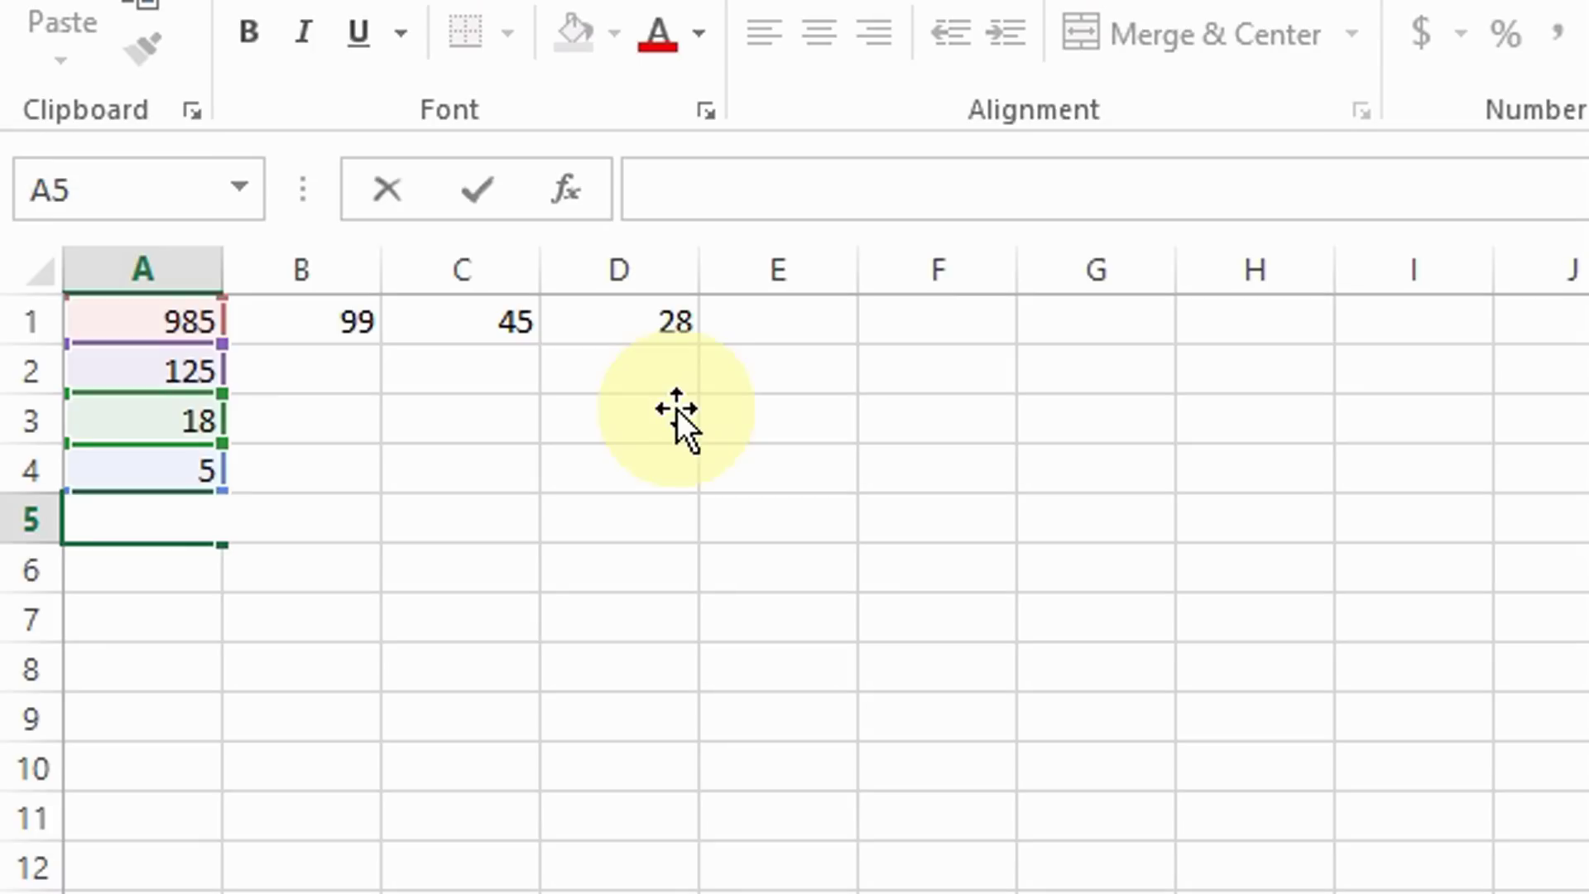
pyautogui.write('a')
pyautogui.press('BackSpace')
pyautogui.write('=')
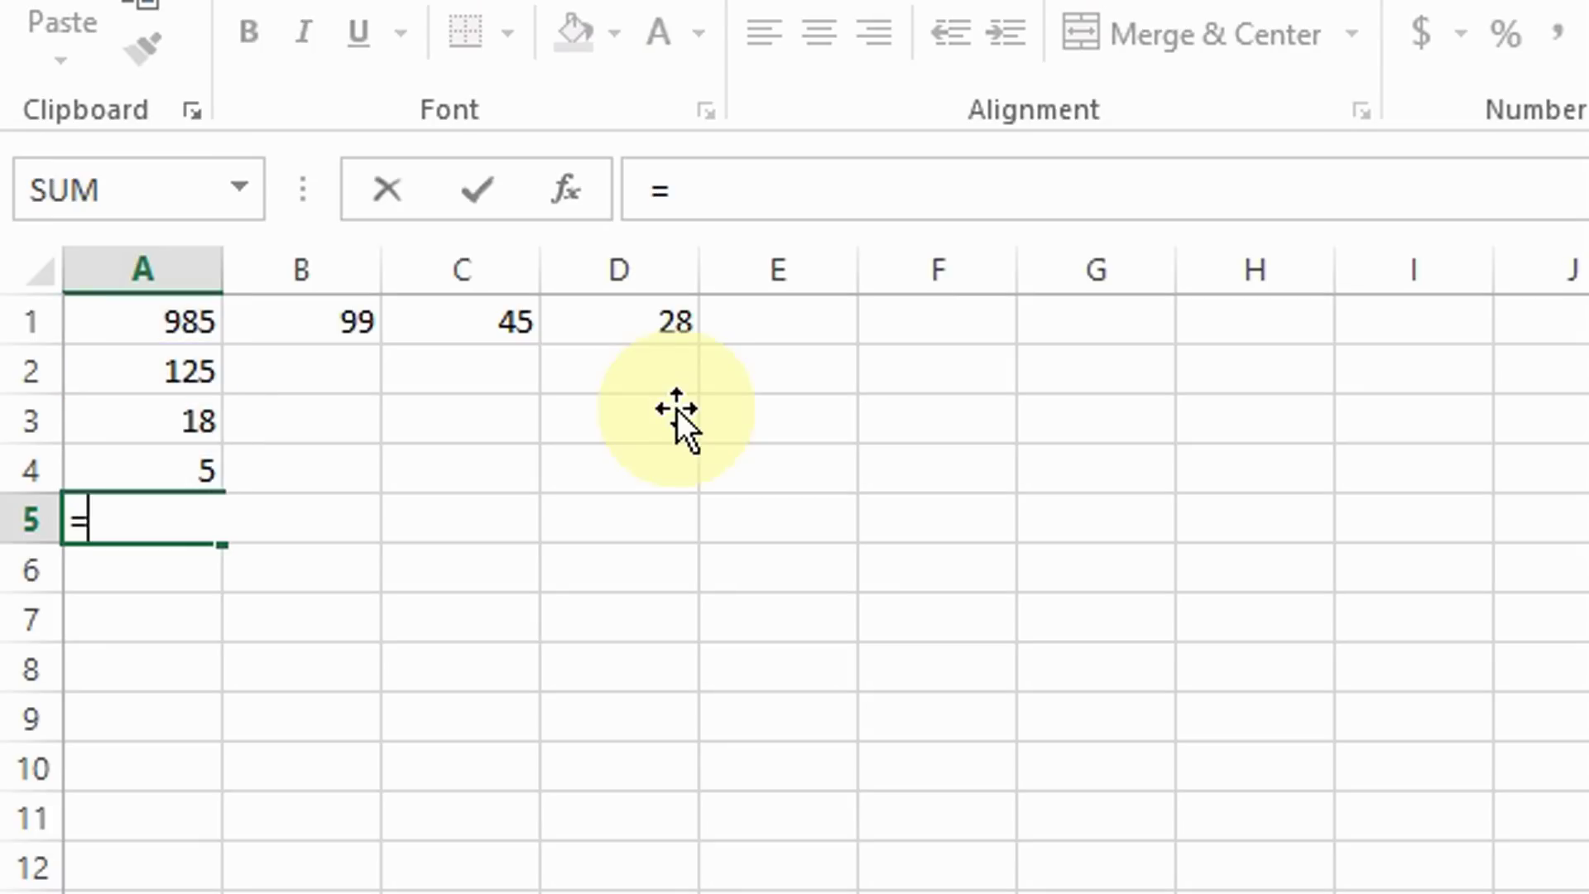
pyautogui.write('a1')
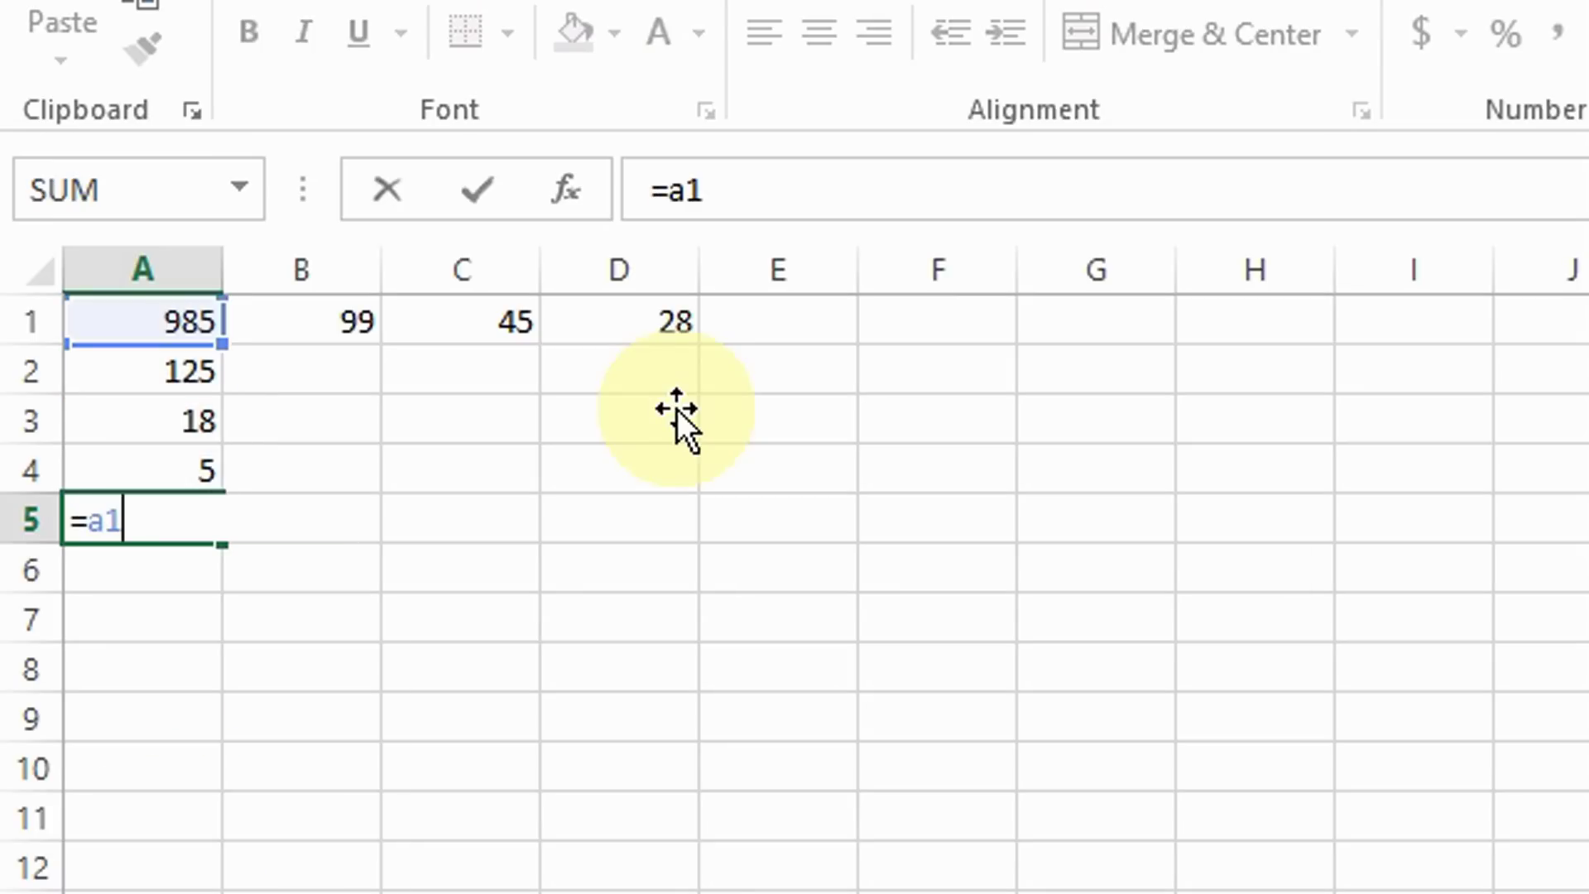
pyautogui.write('+a3')
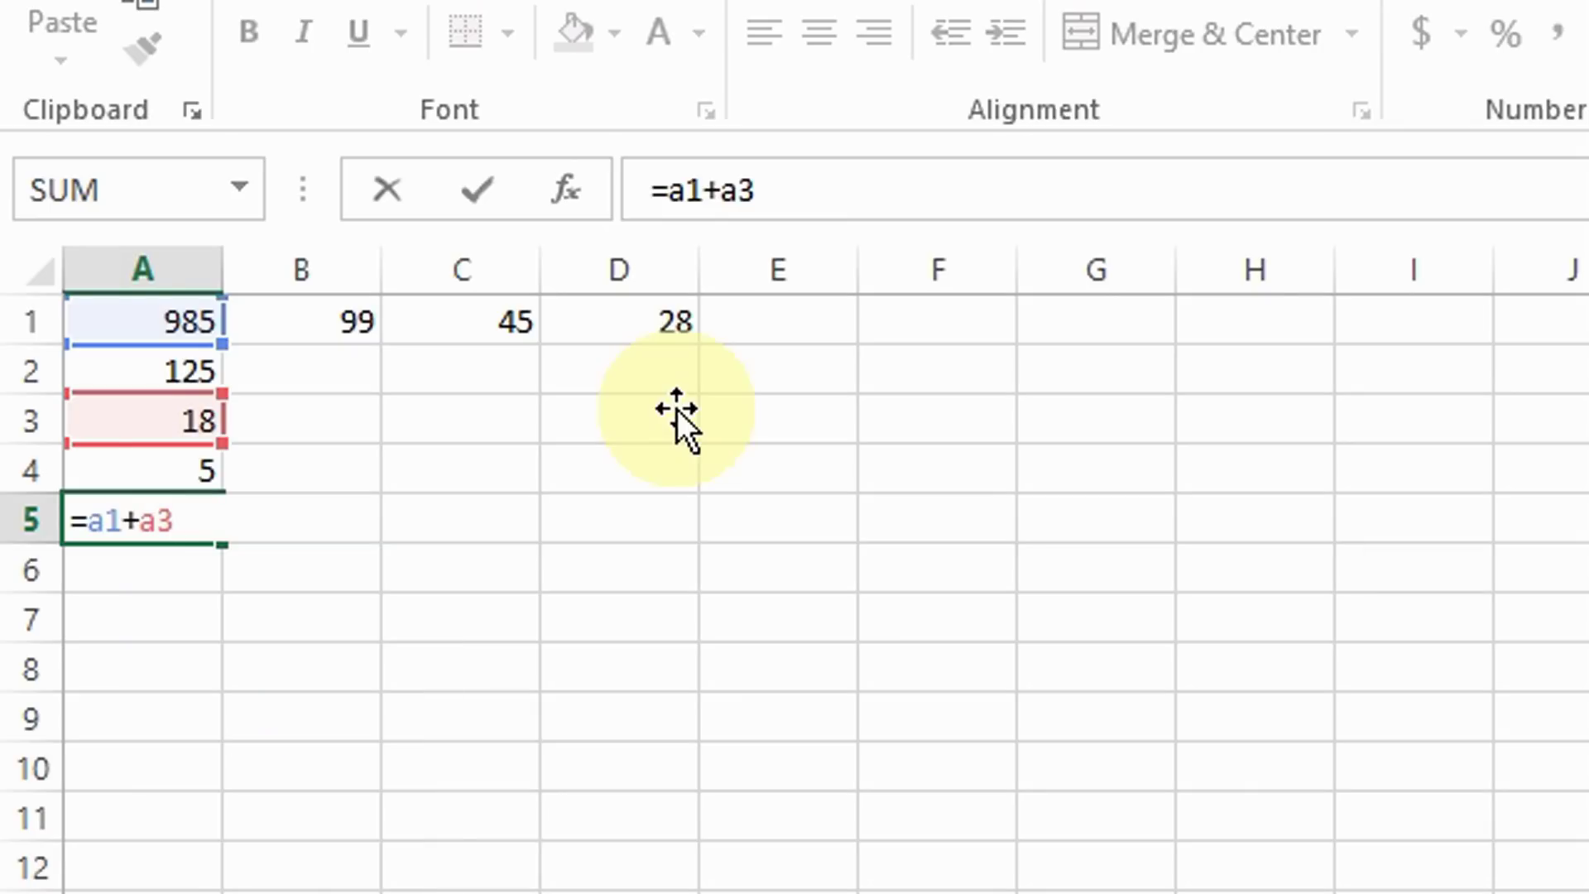
pyautogui.press('Return')
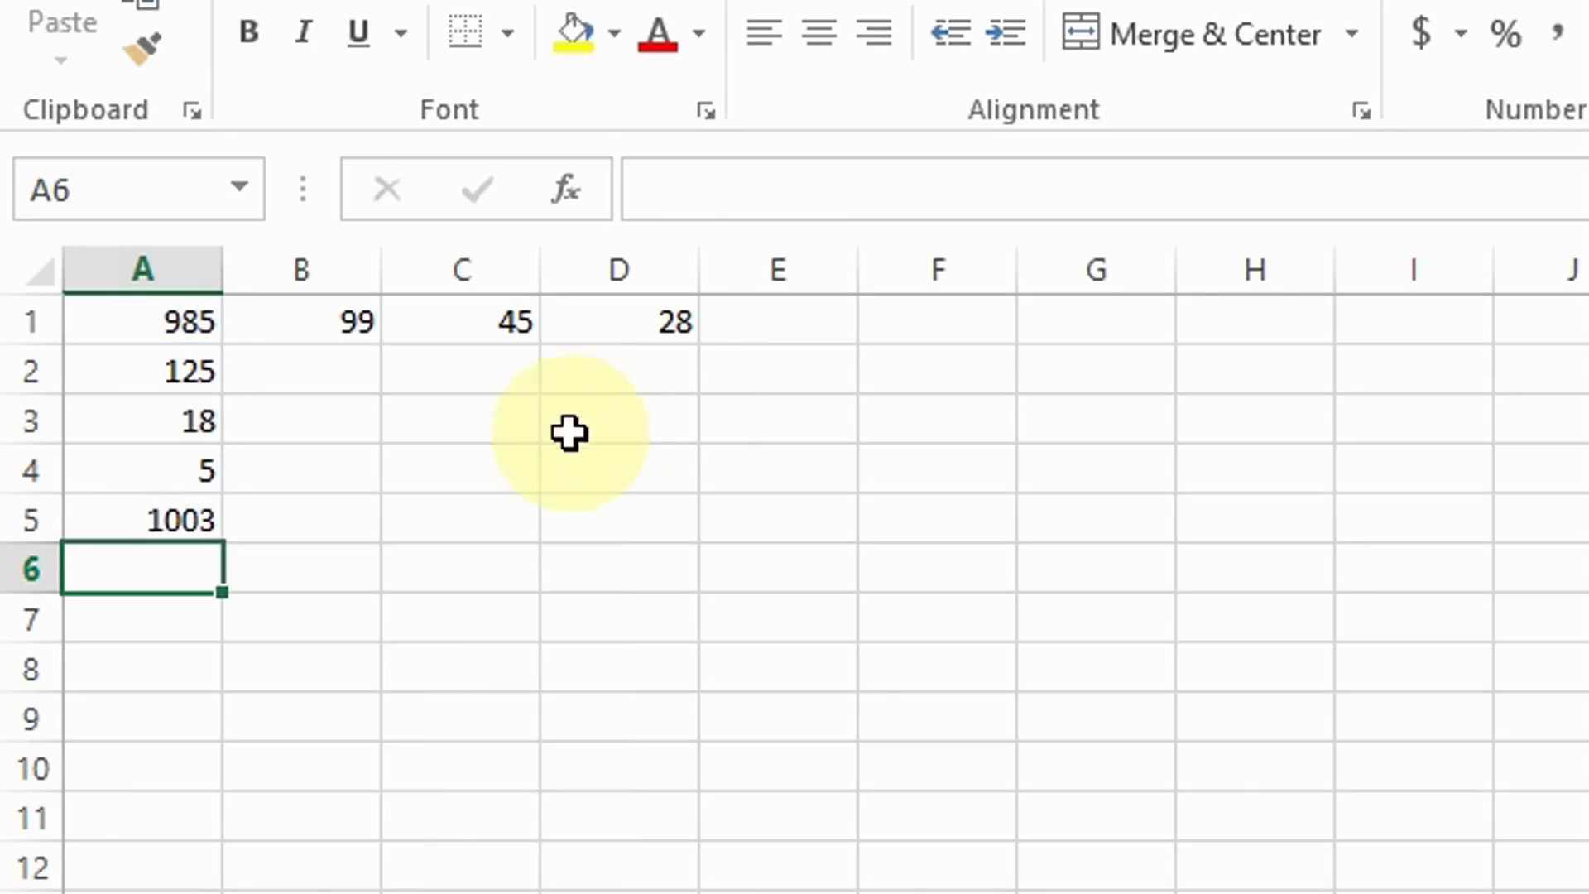
# Replace the formula in cell A5 with the cell-reference subtraction =a1-a2-a3-a4.
pyautogui.click(159, 515)
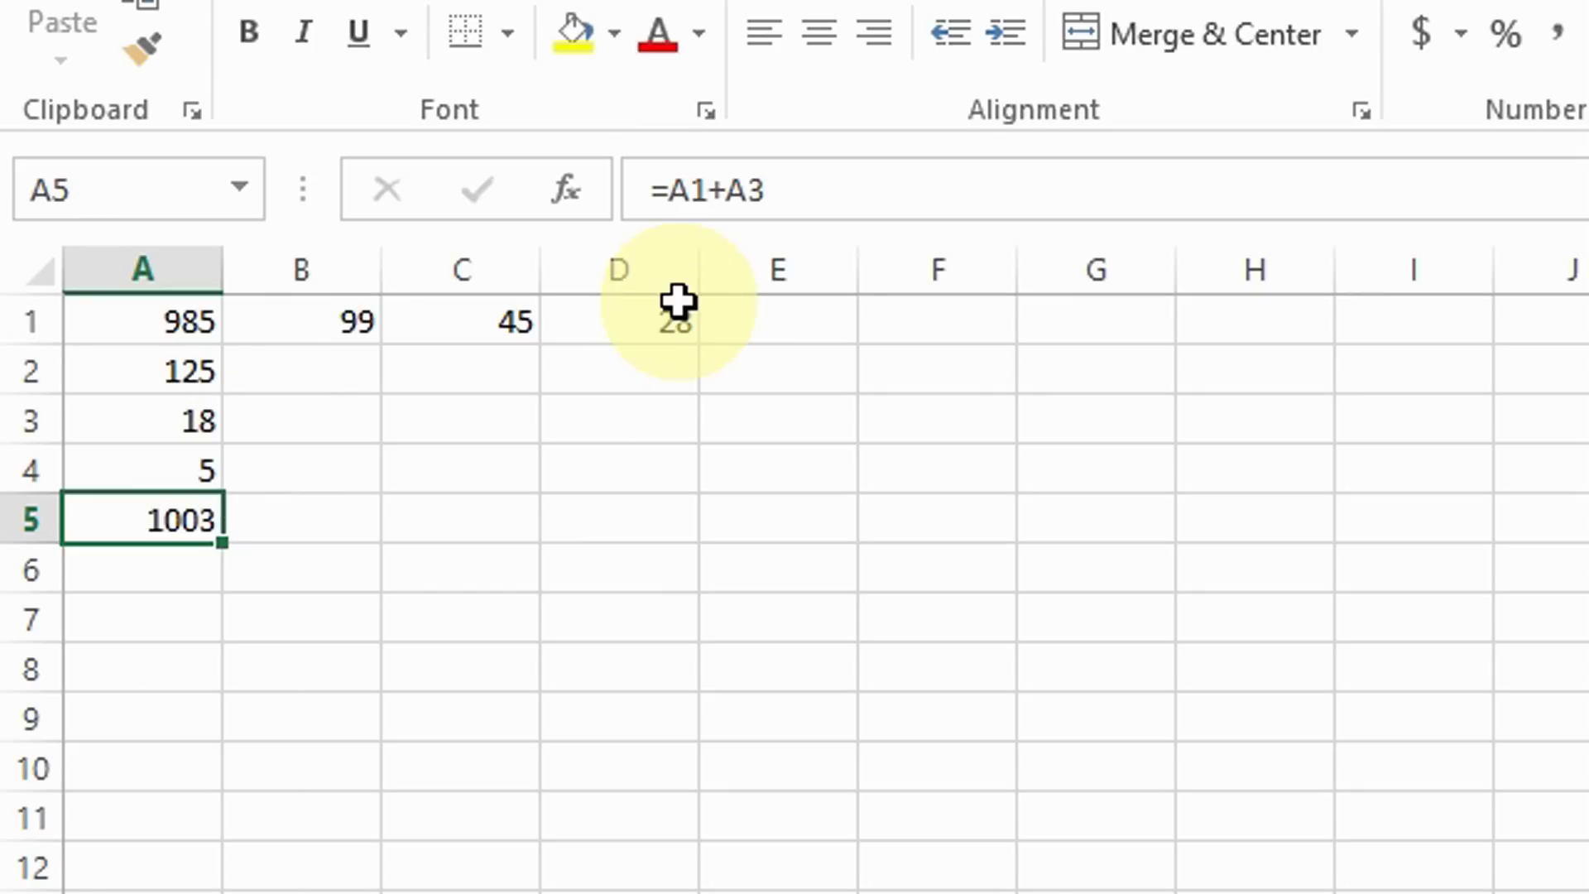
pyautogui.press('BackSpace')
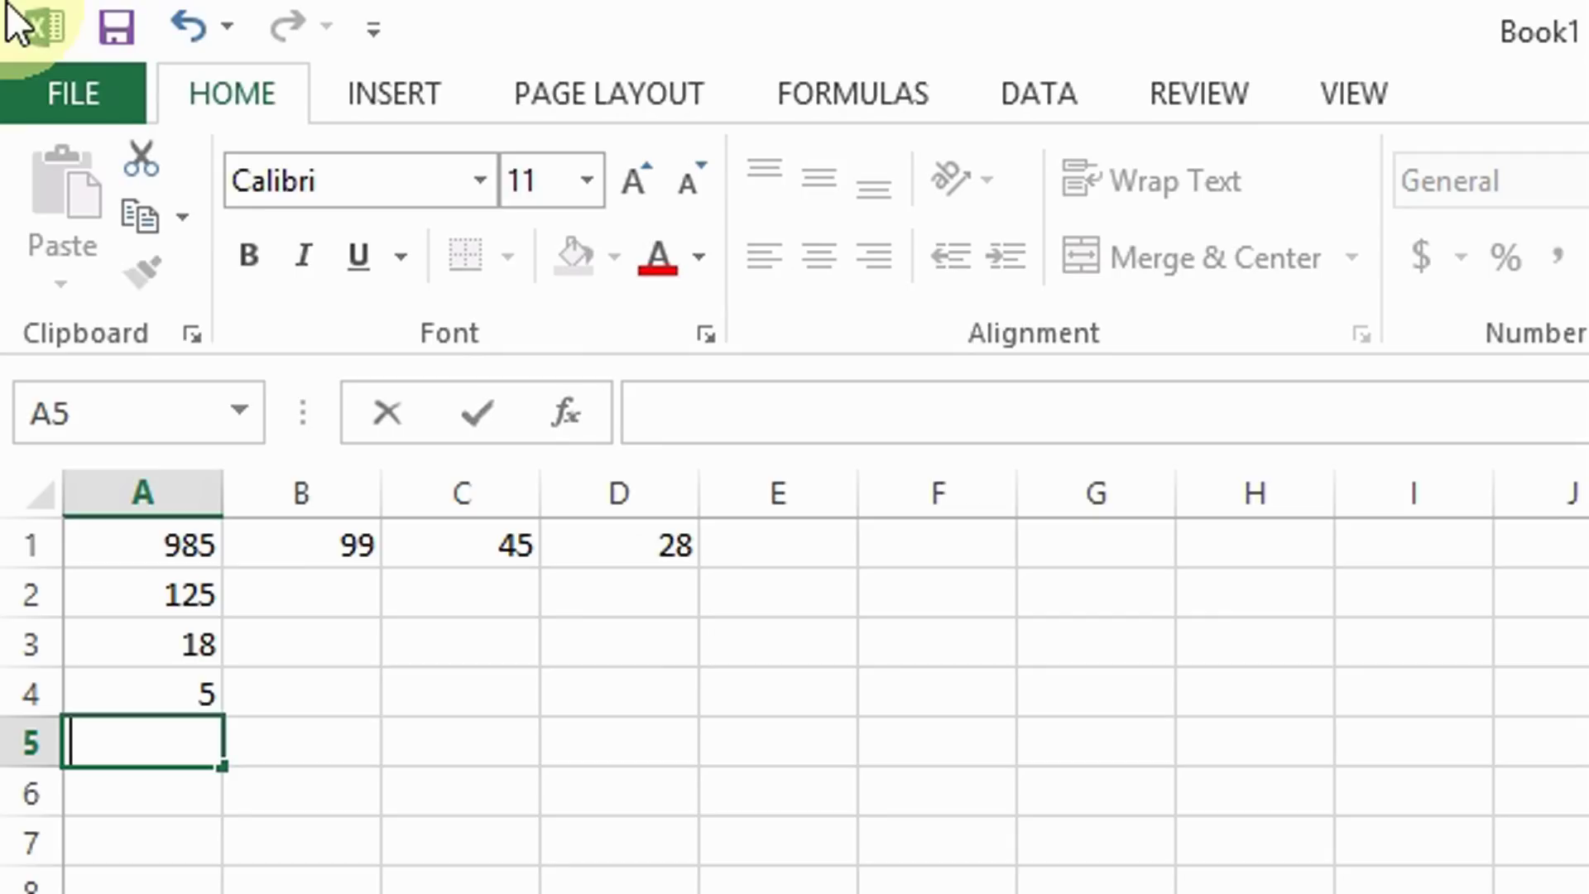
pyautogui.write('=')
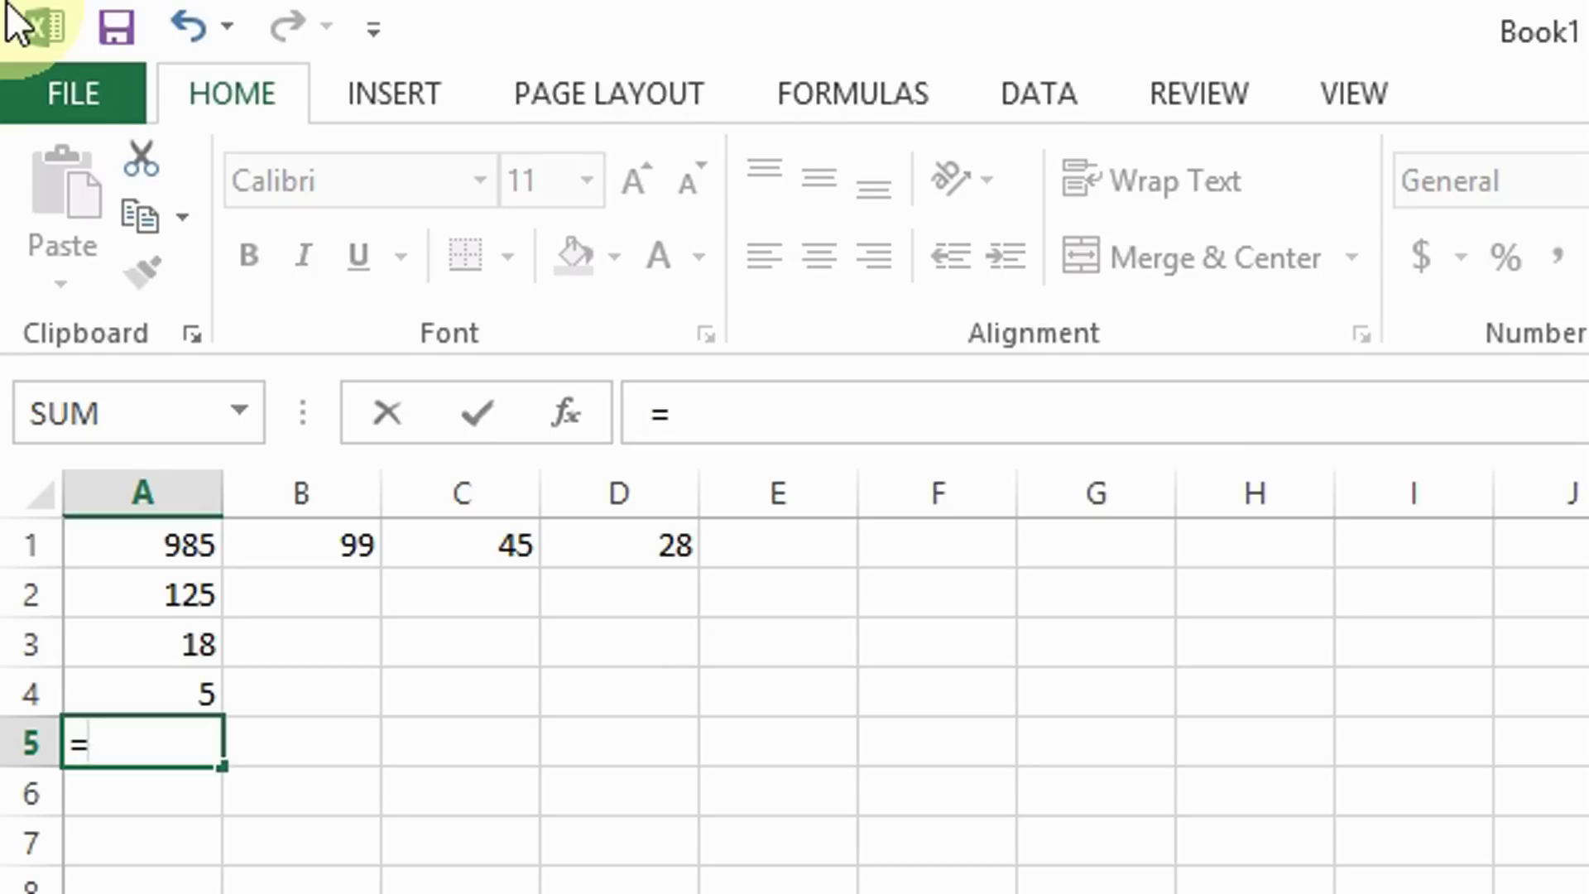
pyautogui.write('a1')
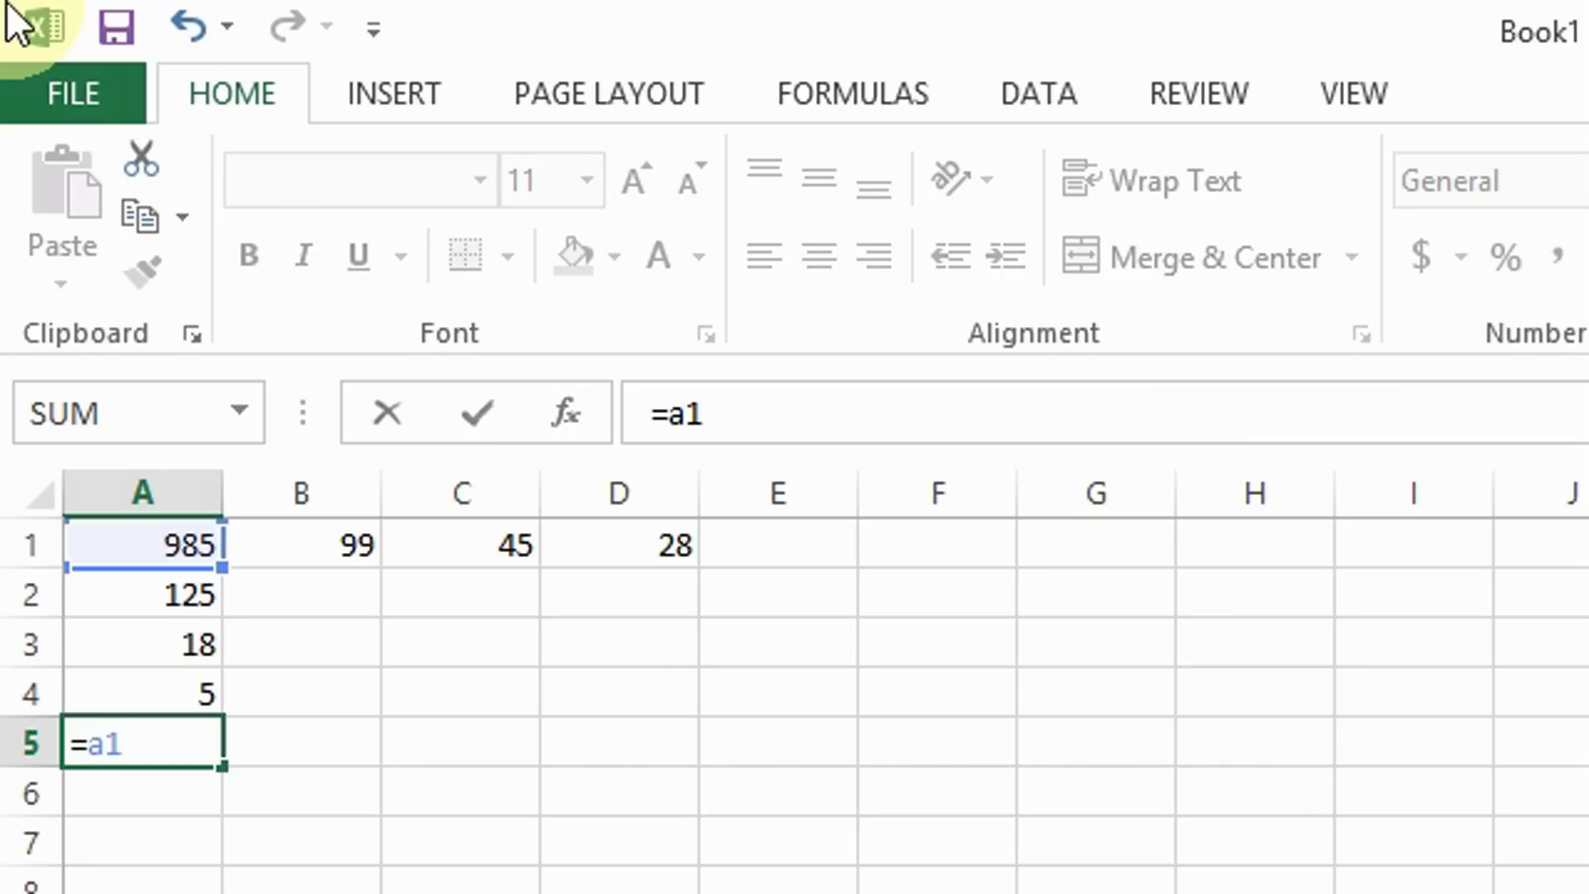
pyautogui.write('-a2')
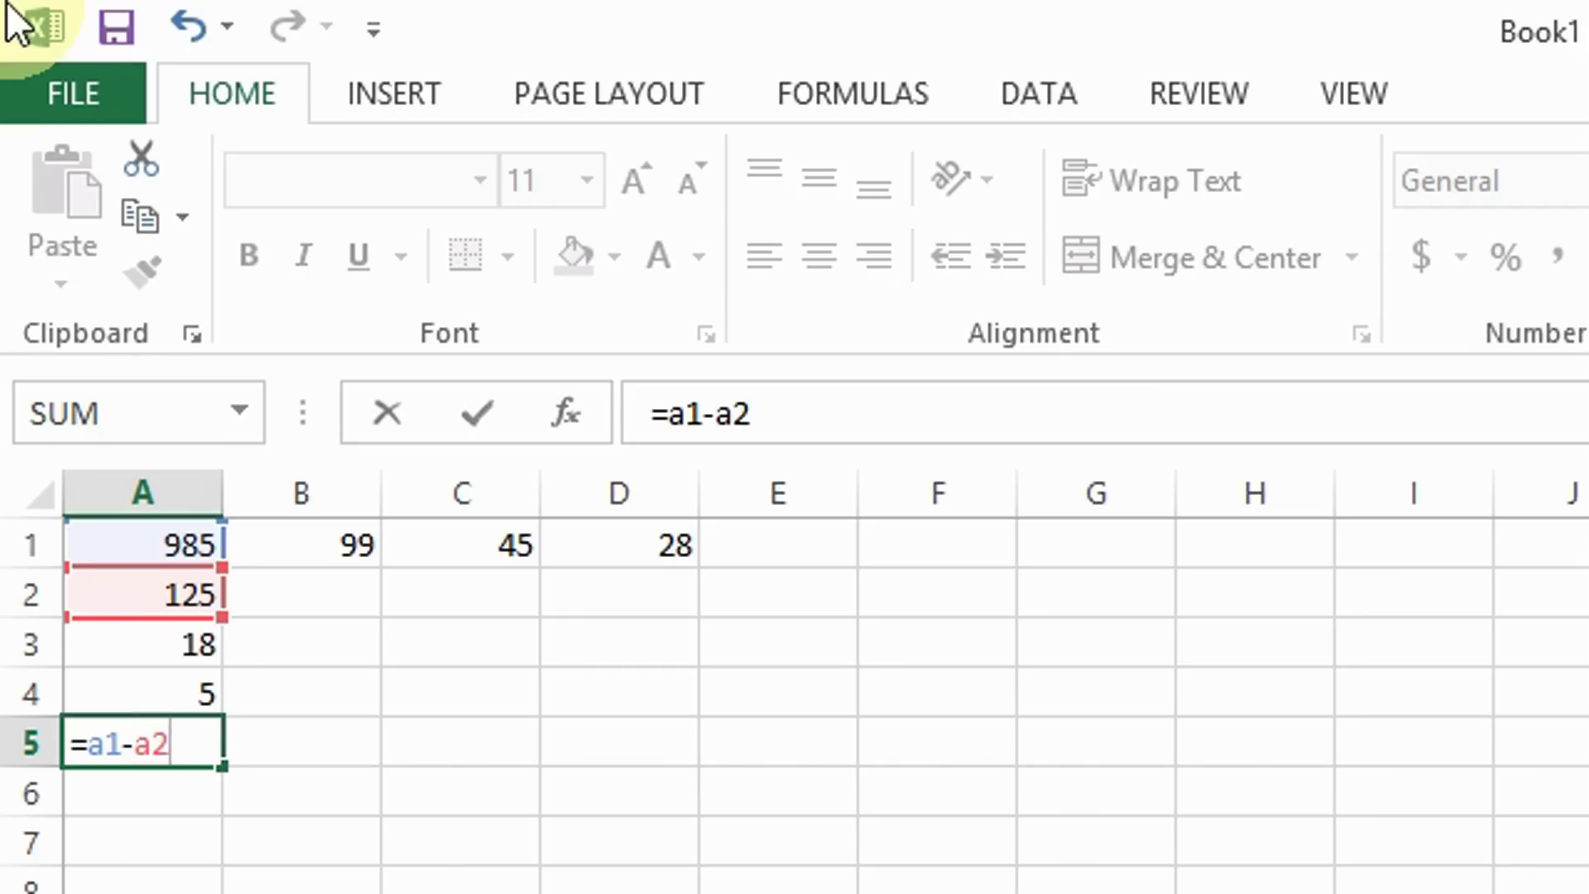
pyautogui.write('-a3-a')
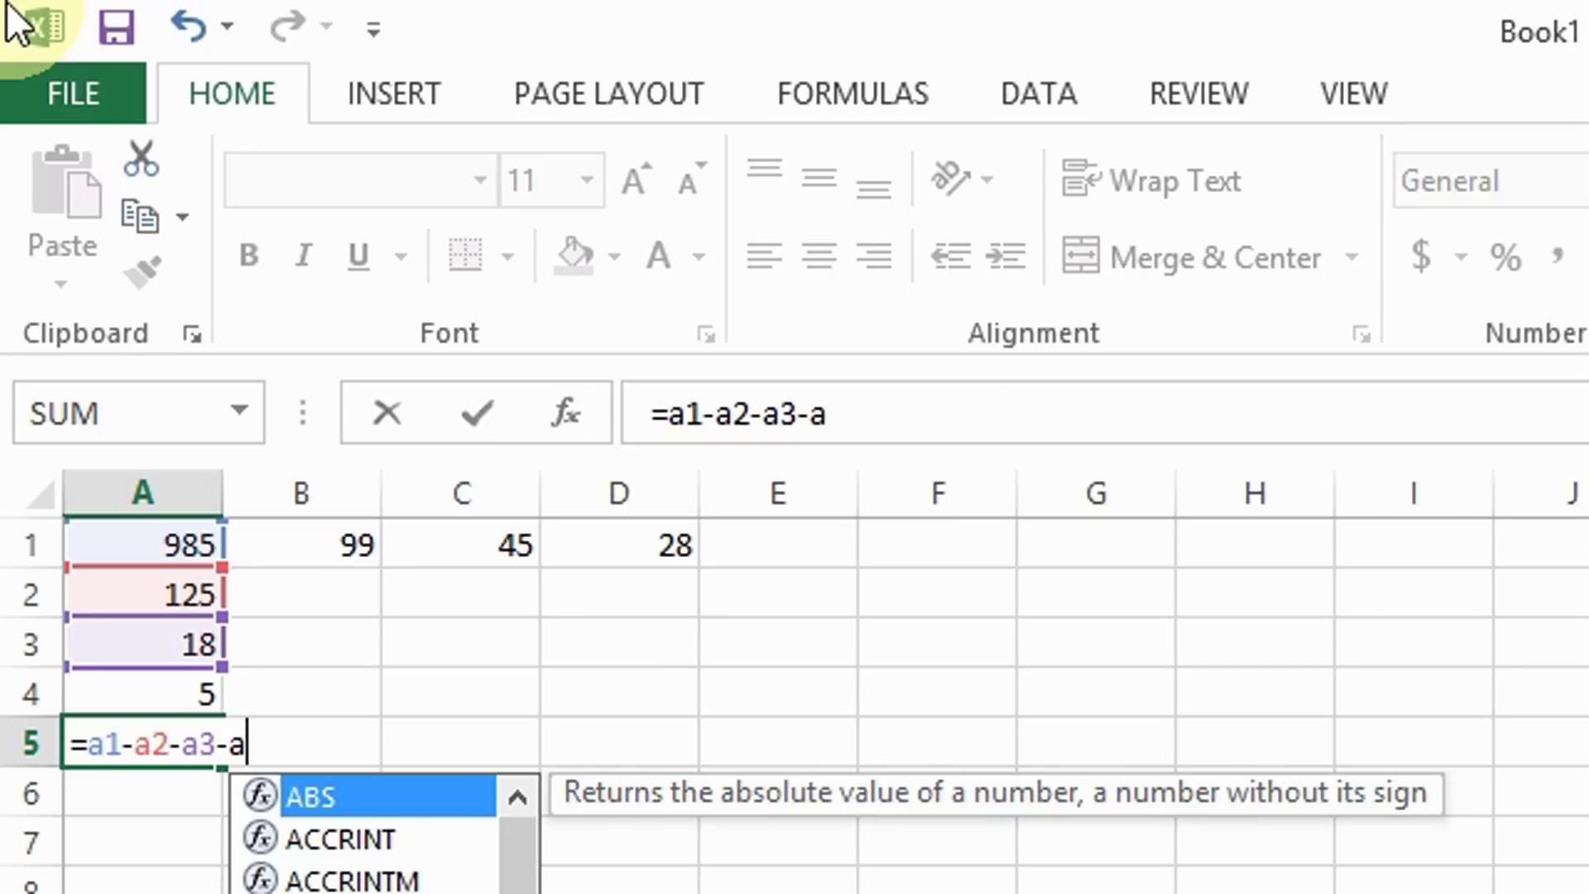
pyautogui.write('4')
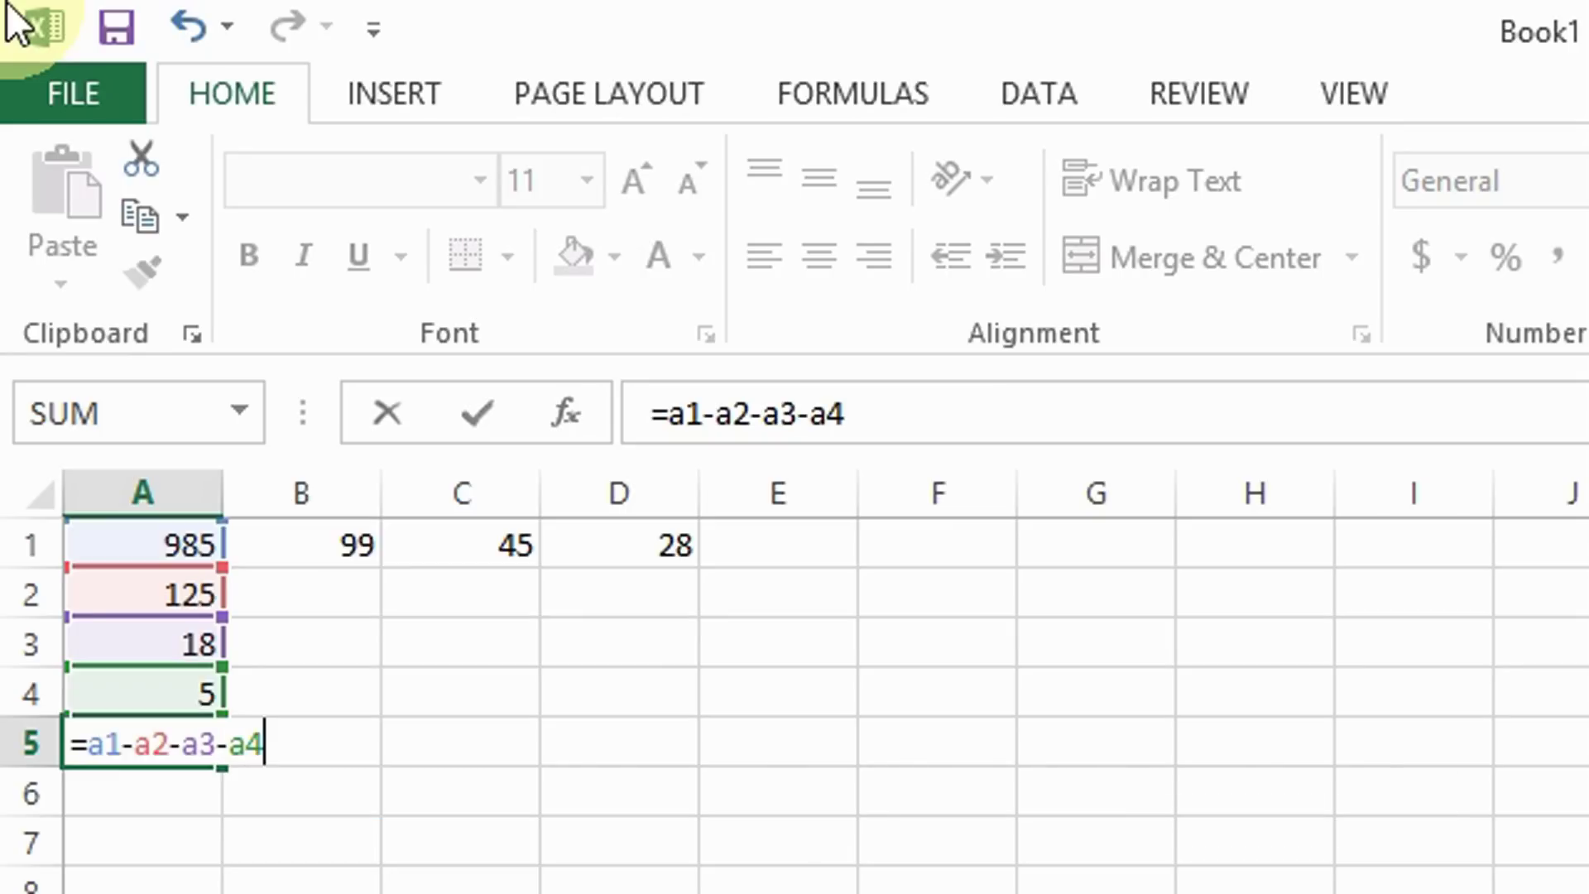
pyautogui.press('Return')
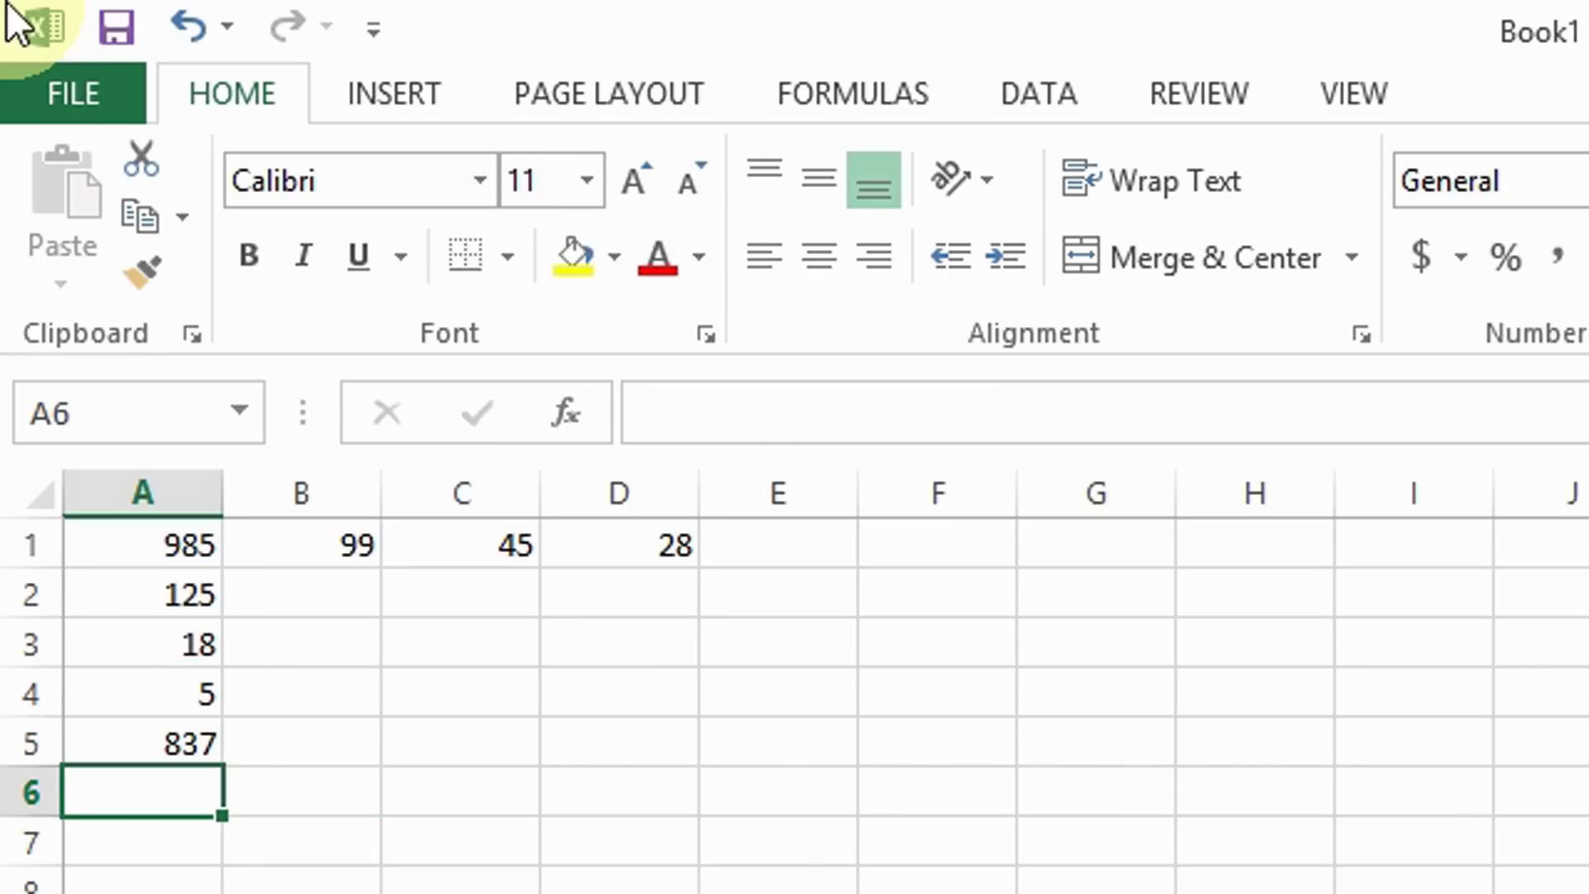
# Replace the formula in cell A5 with the reordered subtraction =a1-a4-a2-a3 and reselect the cell.
pyautogui.moveTo(2, 5)
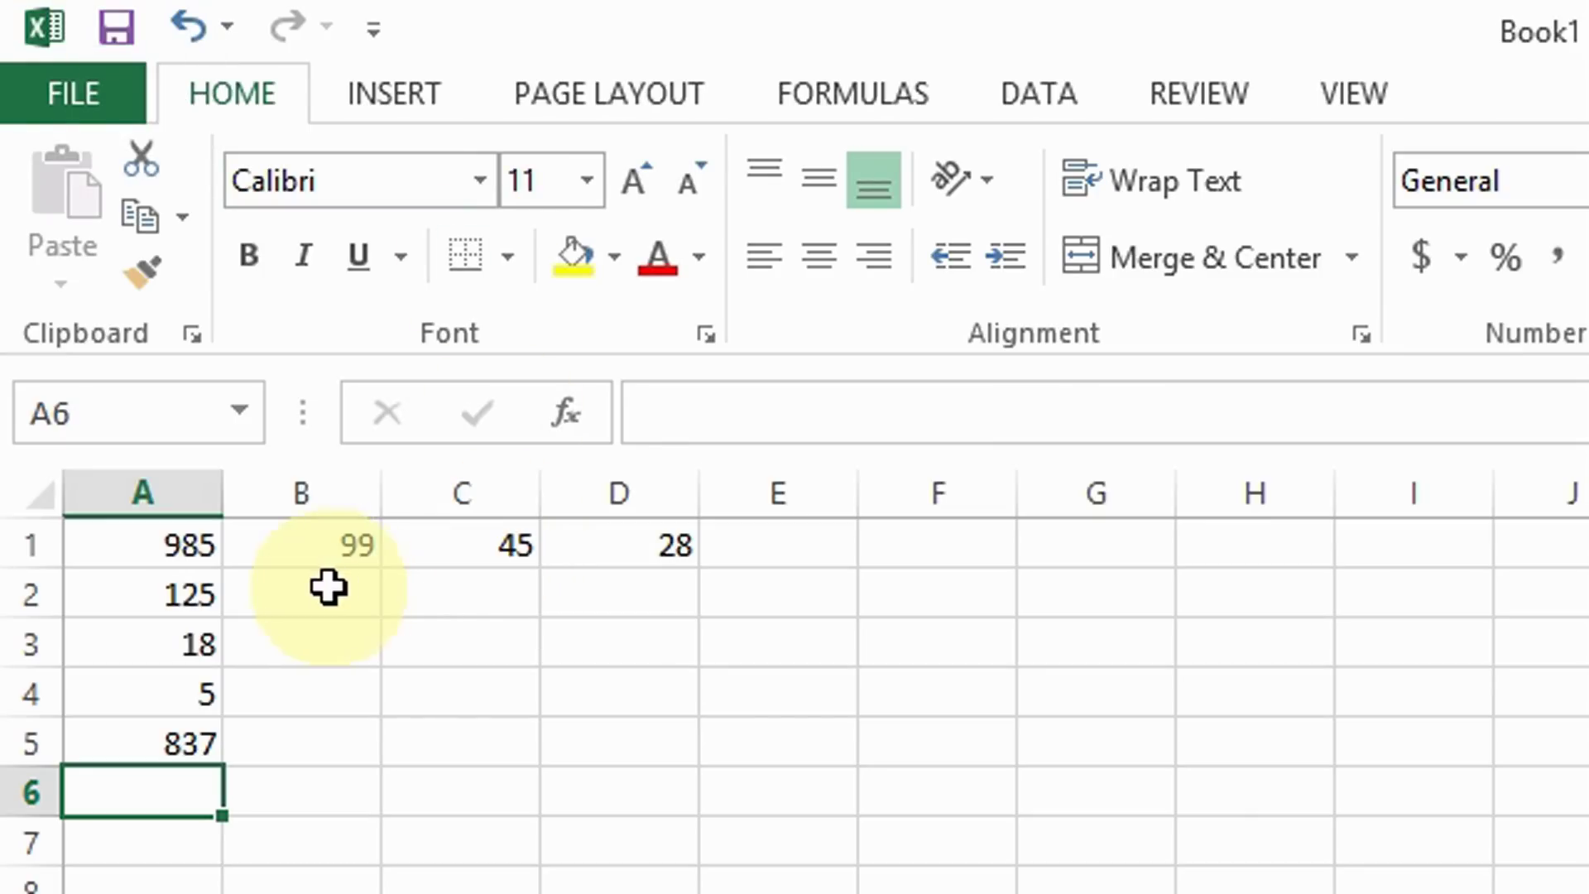
pyautogui.click(172, 759)
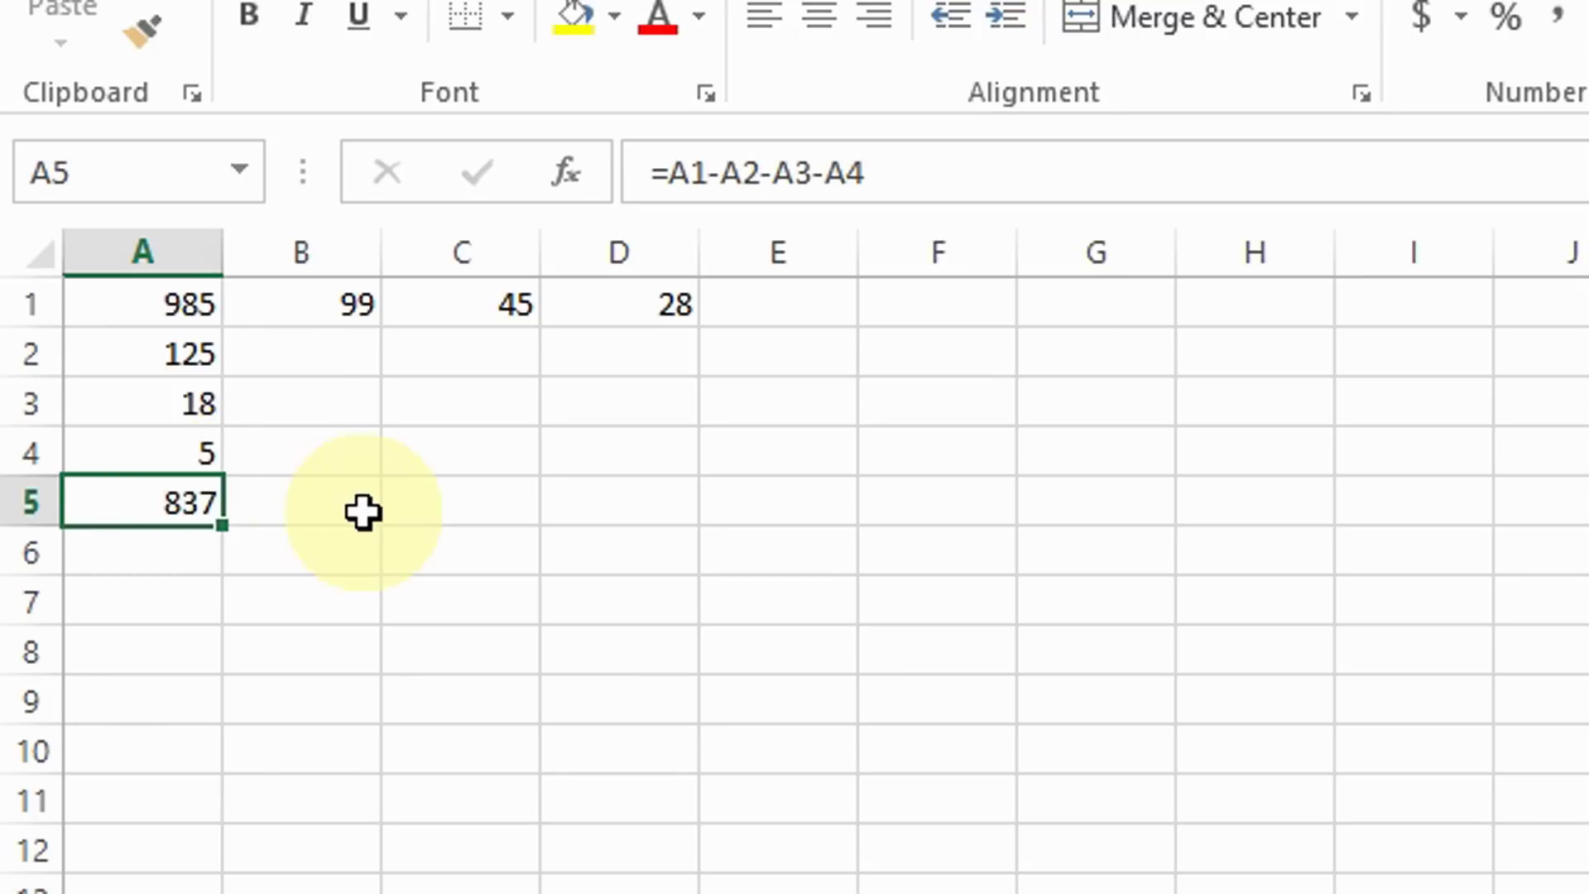
pyautogui.press('BackSpace')
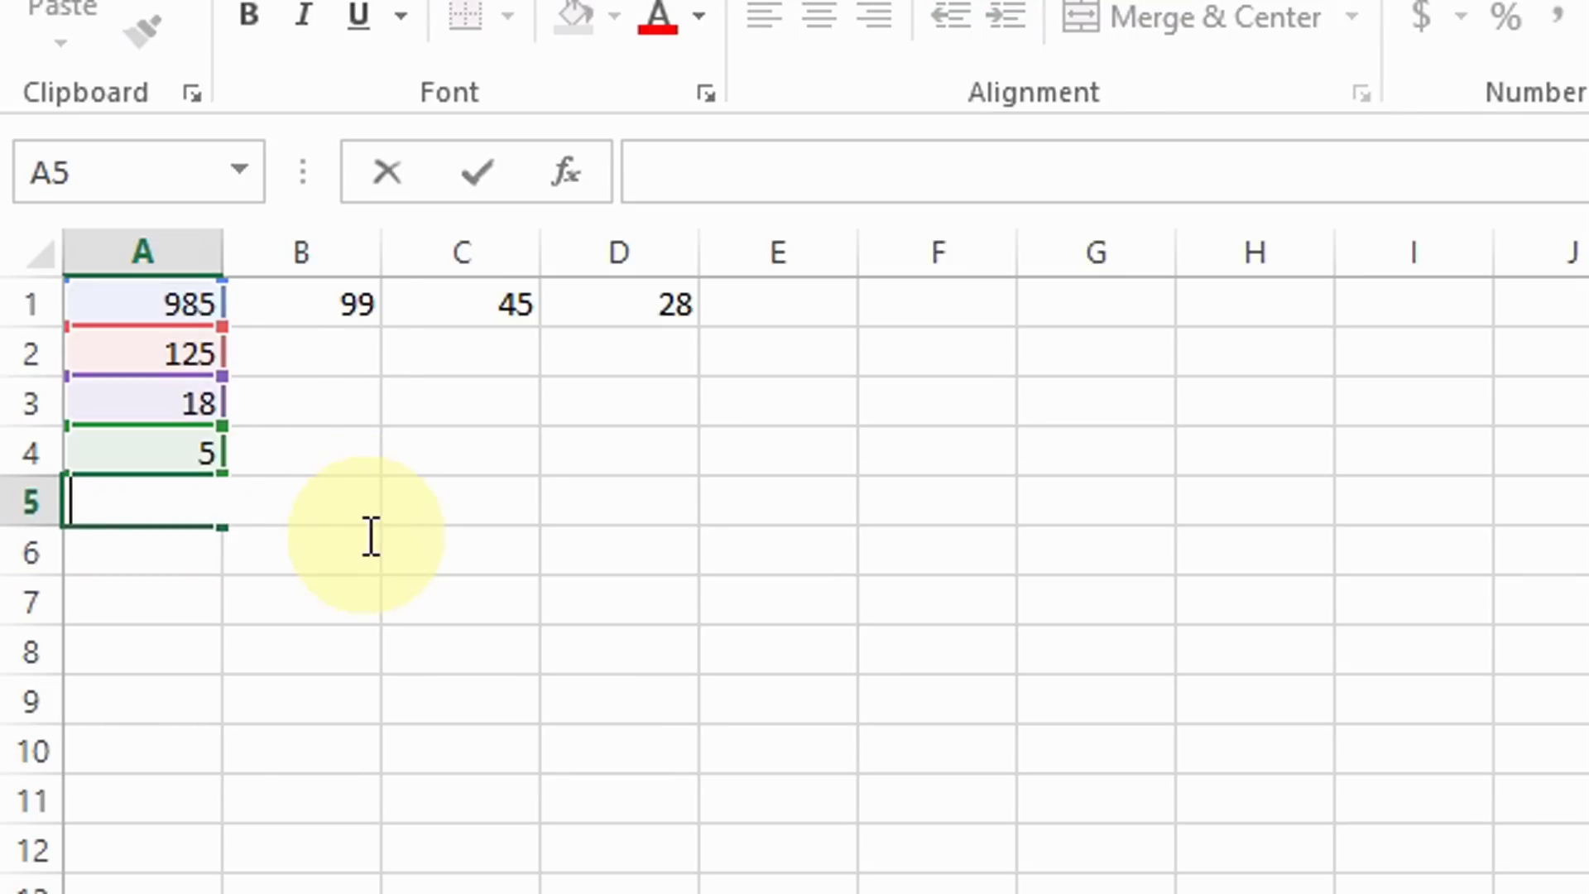
pyautogui.write('=')
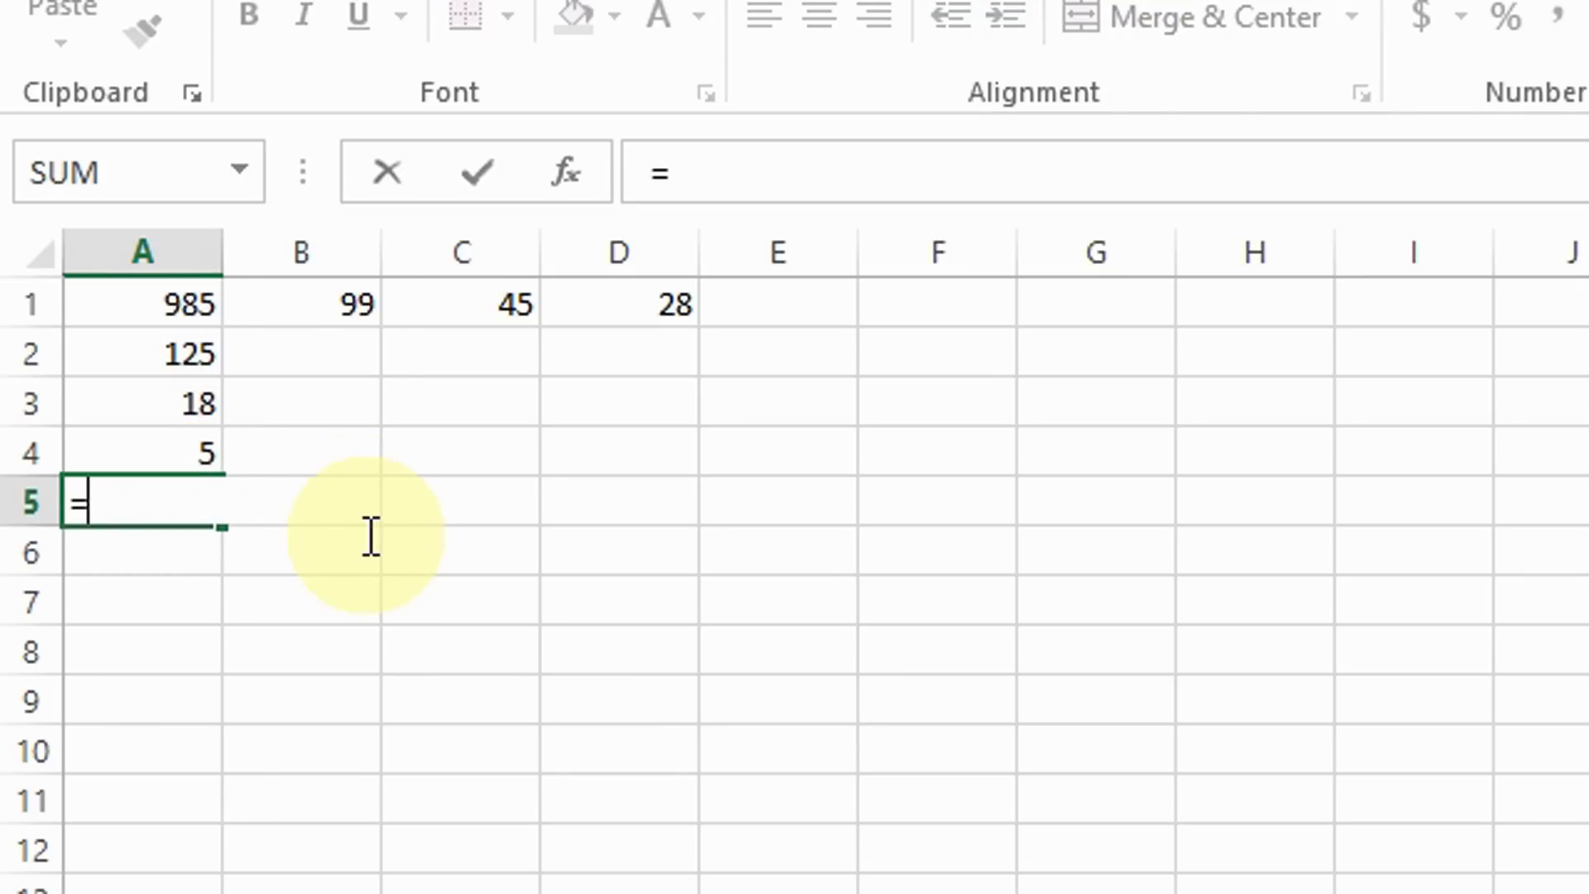
pyautogui.write('a1')
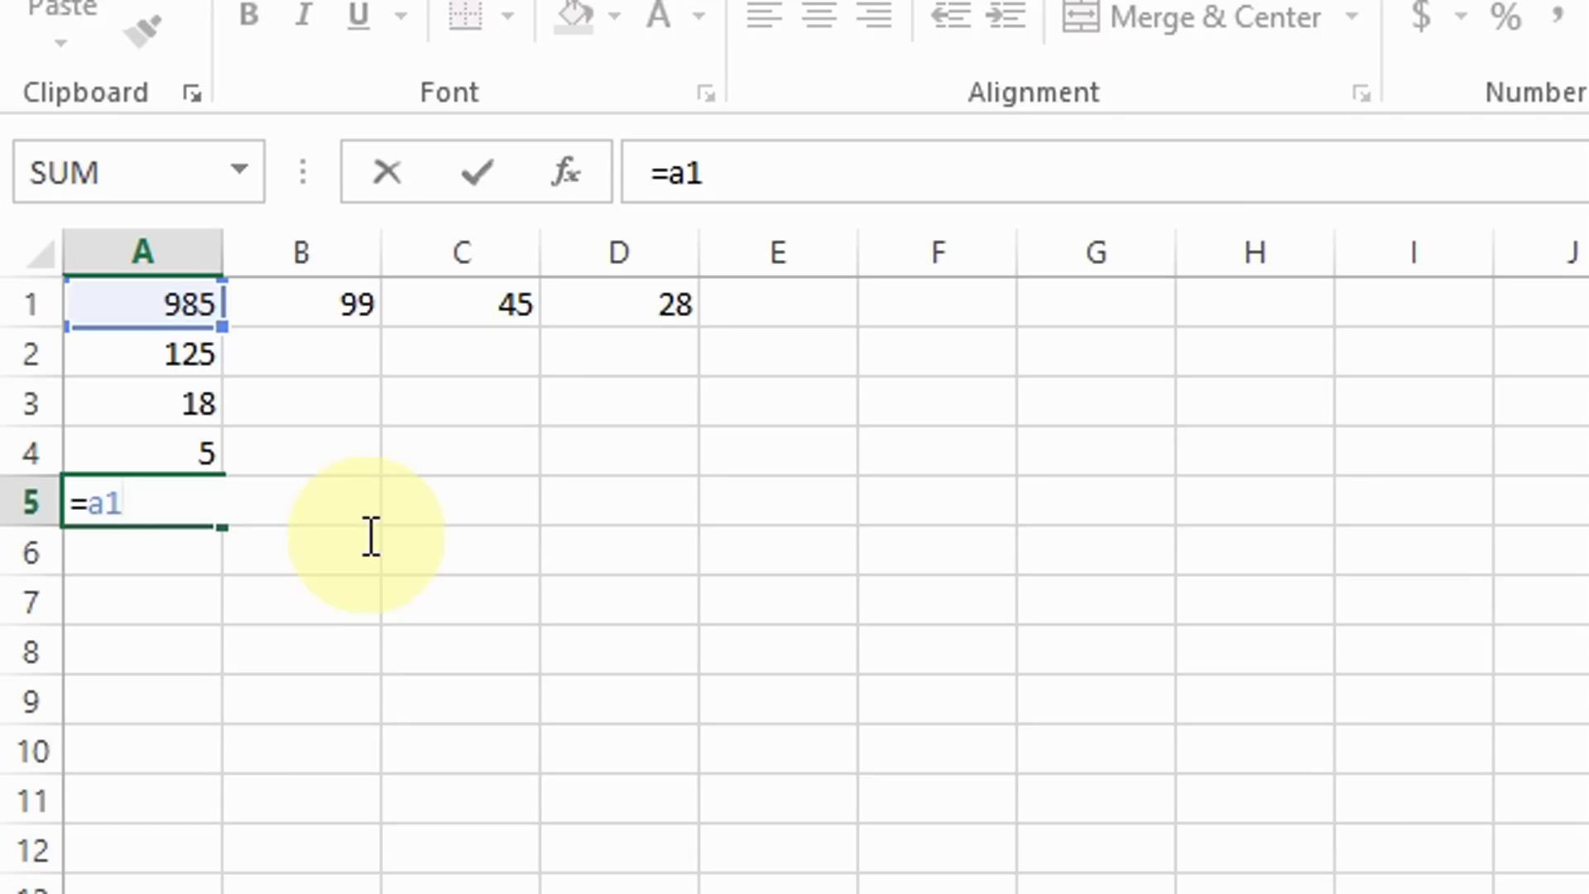
pyautogui.write('-a4-')
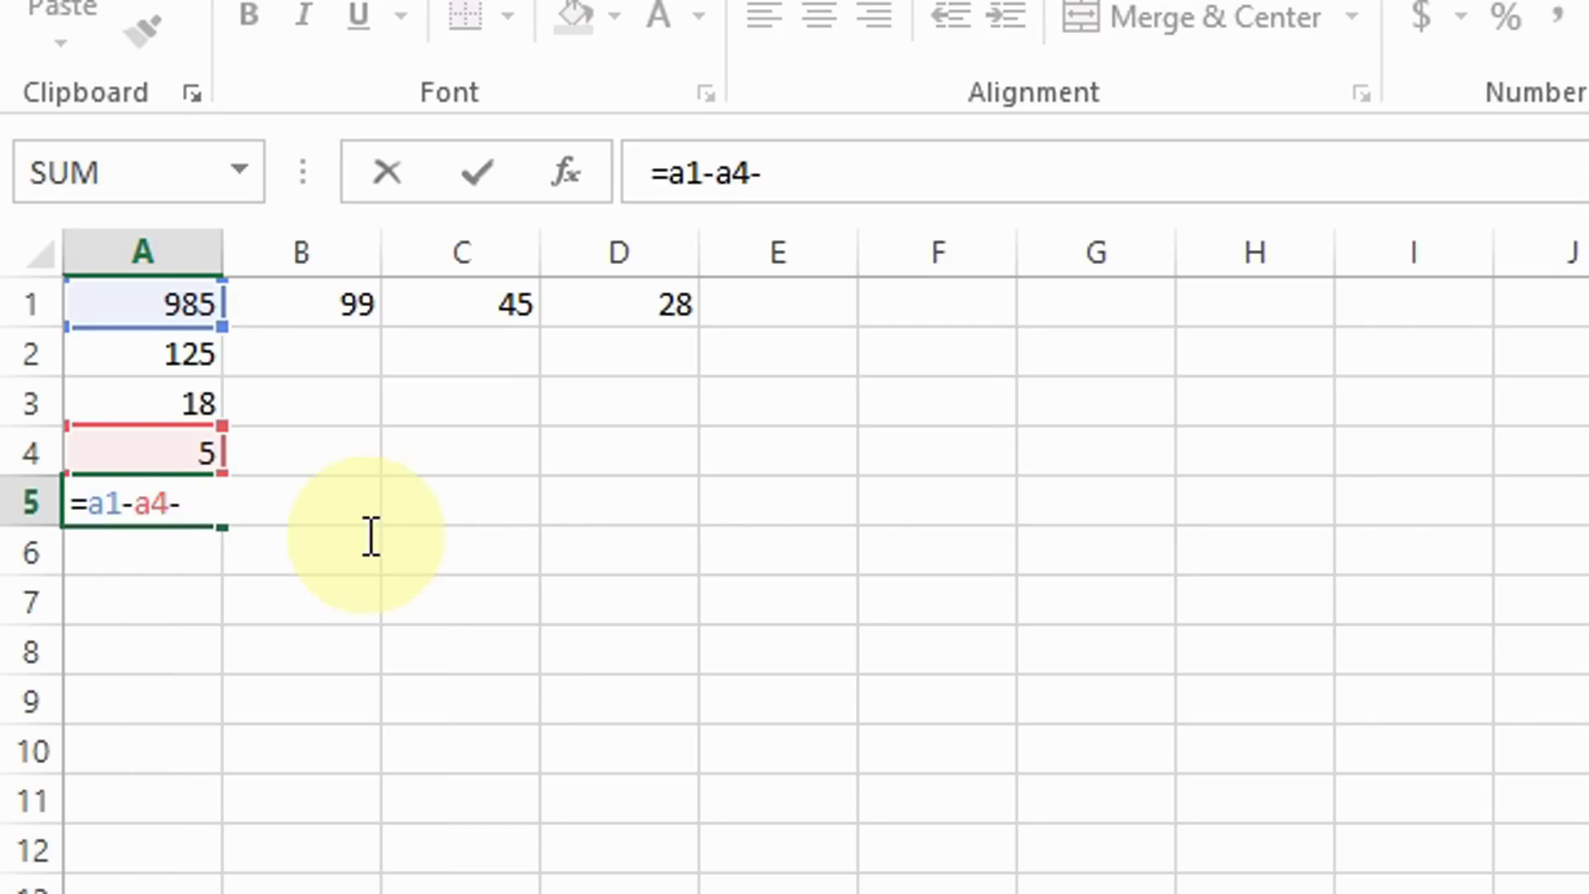
pyautogui.write('a')
pyautogui.write('2')
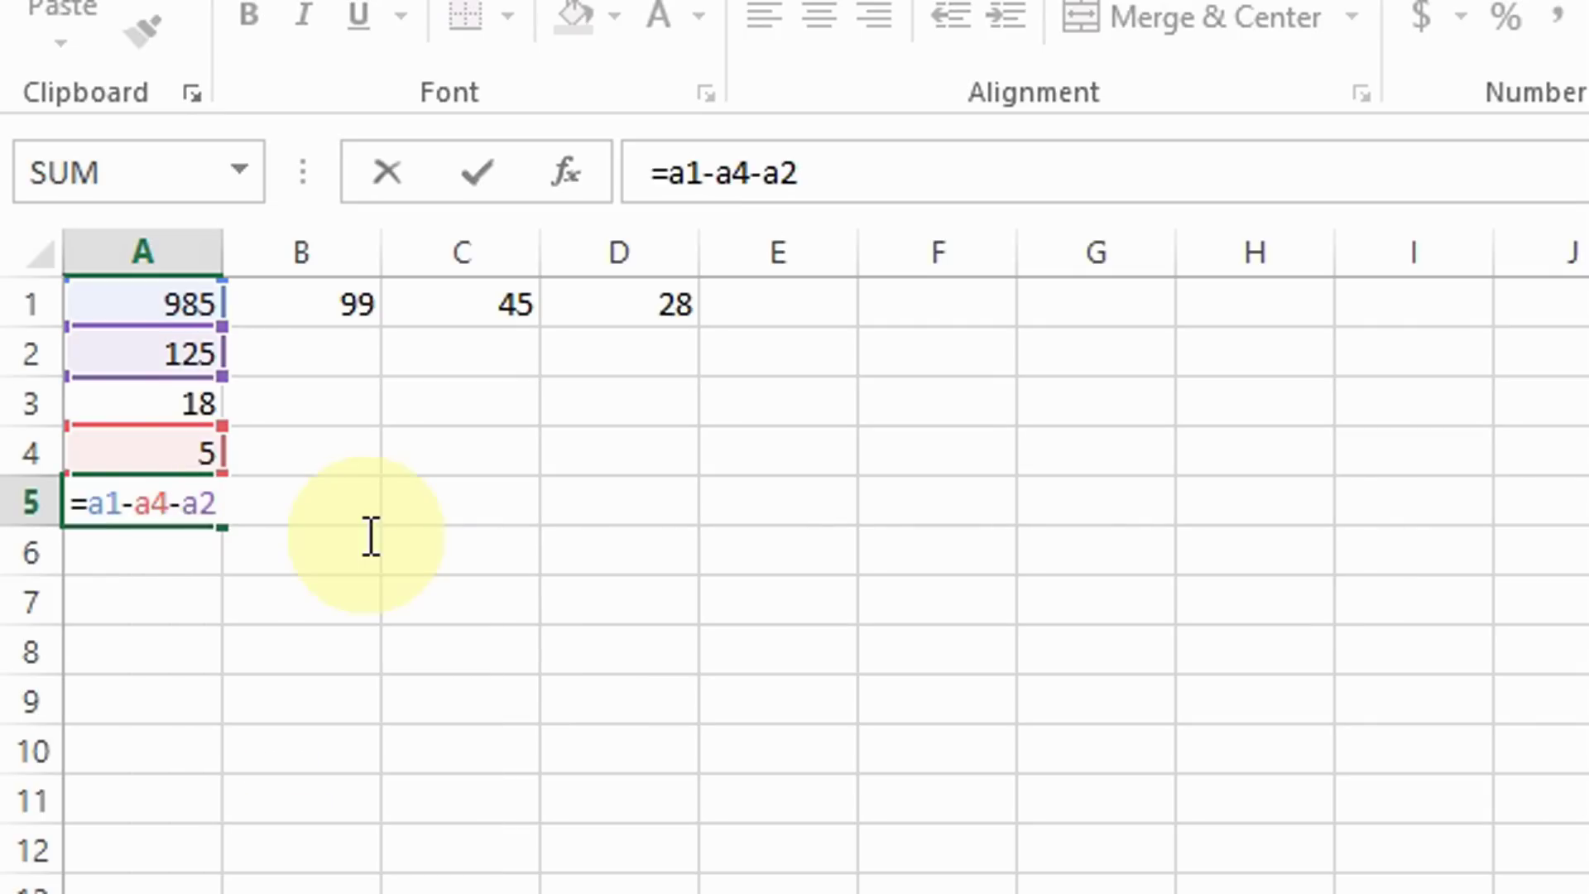
pyautogui.write('-a3')
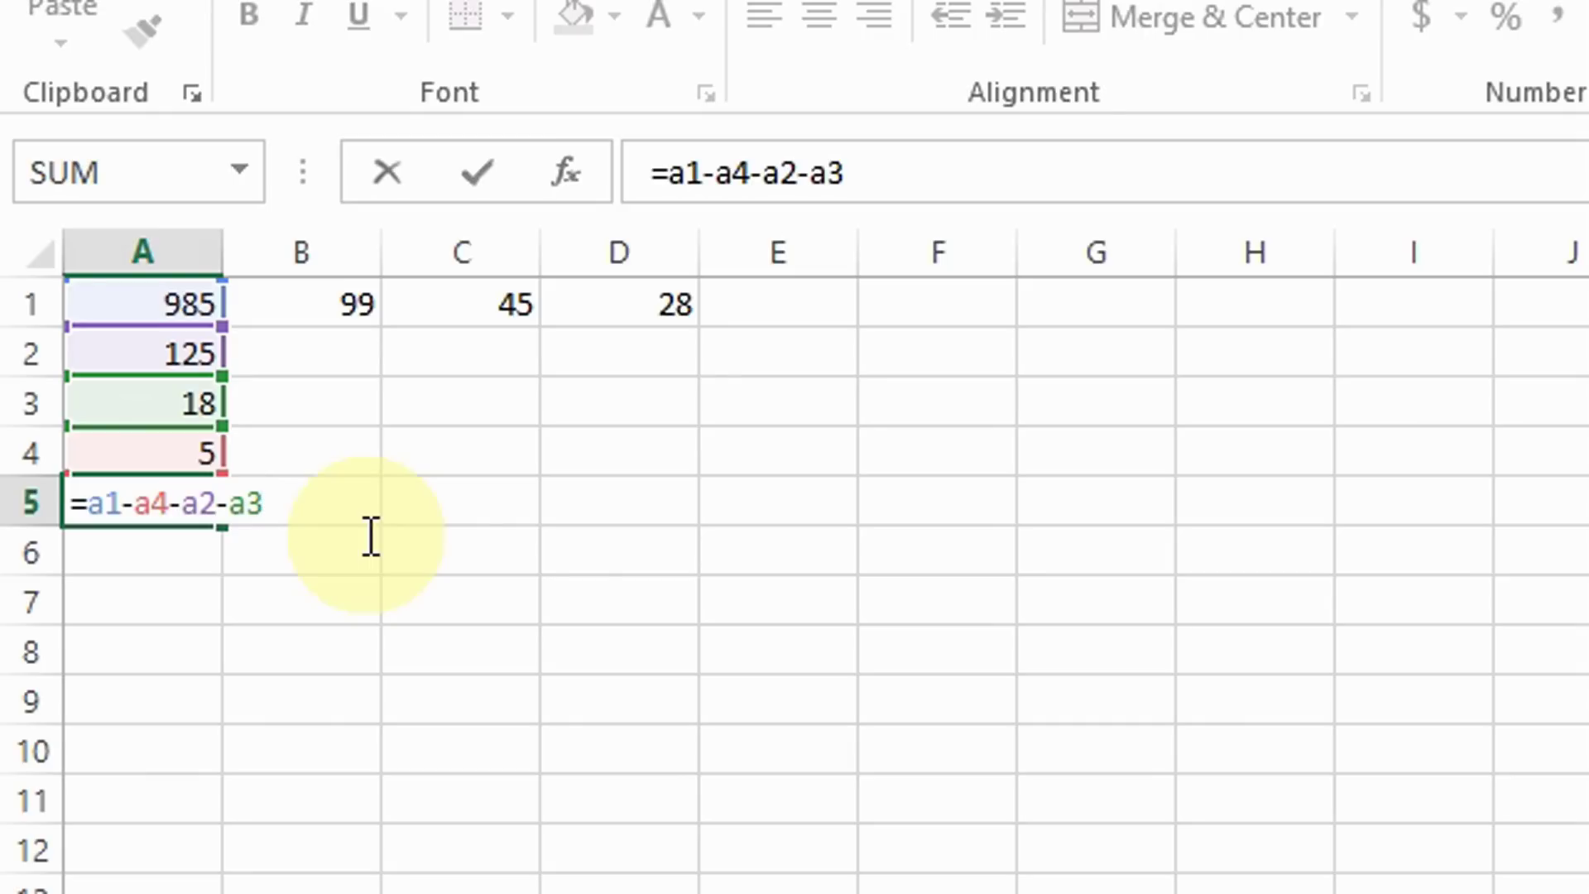
pyautogui.press('Return')
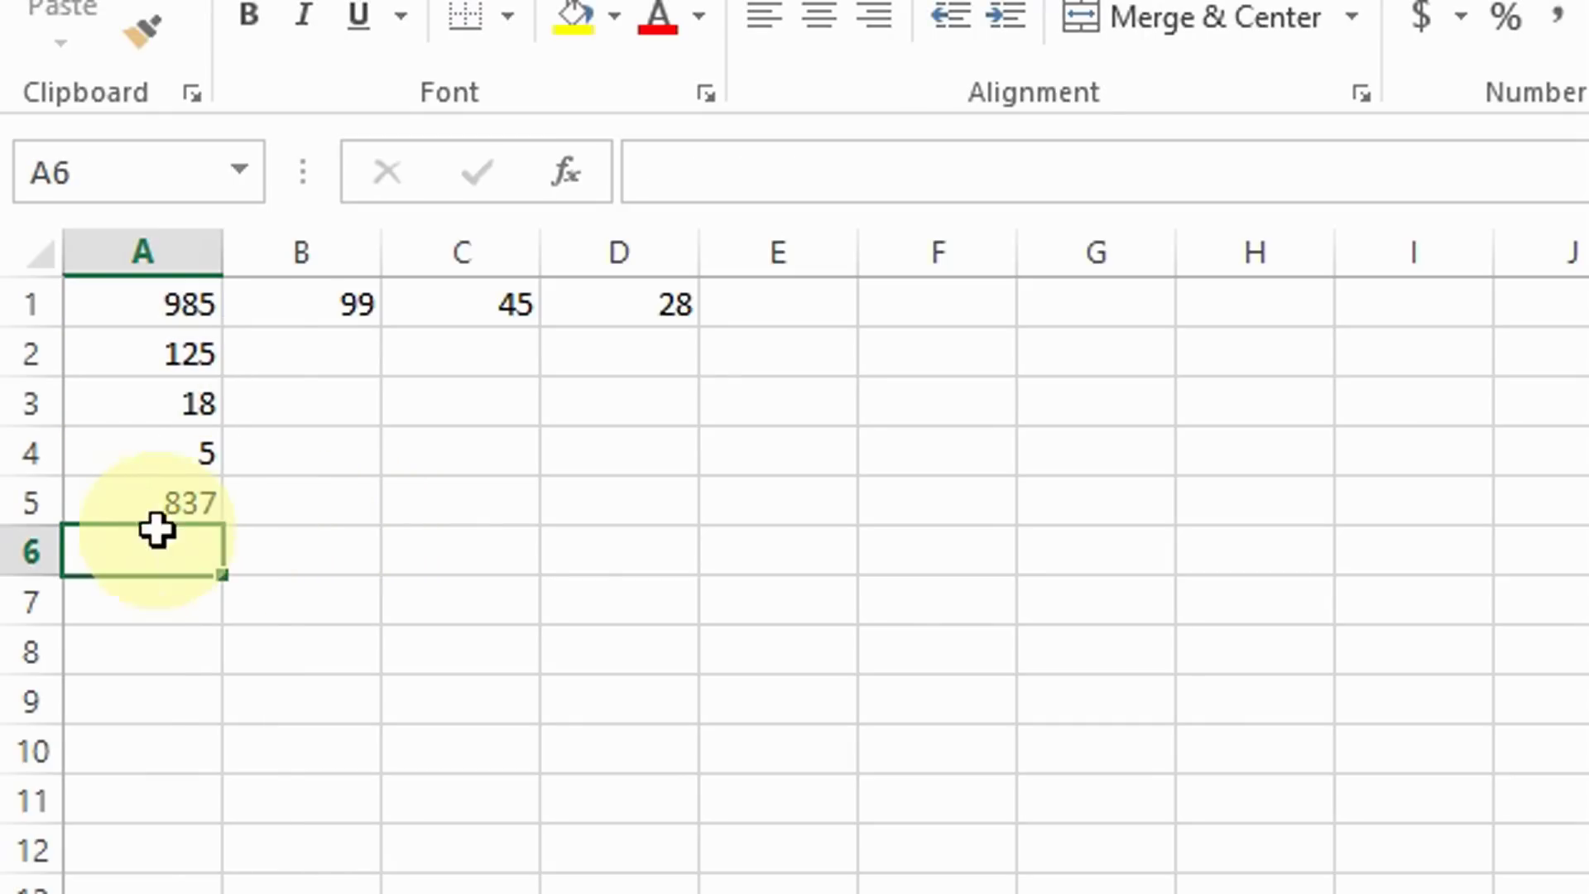
pyautogui.click(172, 513)
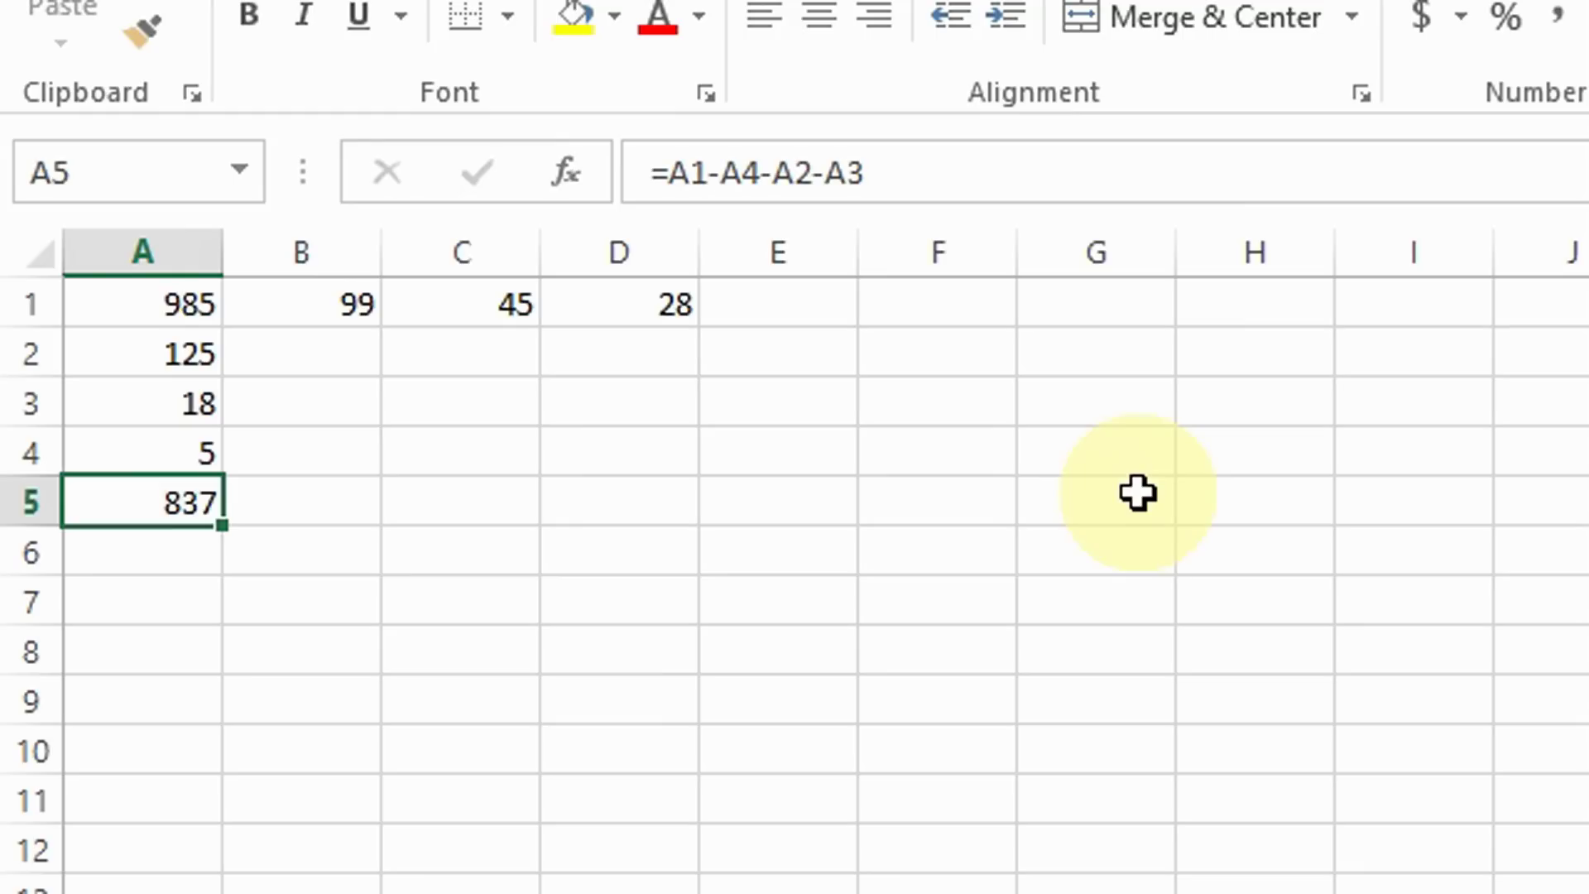
# Replace the formula in cell A5 with =a2-a3 to subtract the third number from the second.
pyautogui.press('BackSpace')
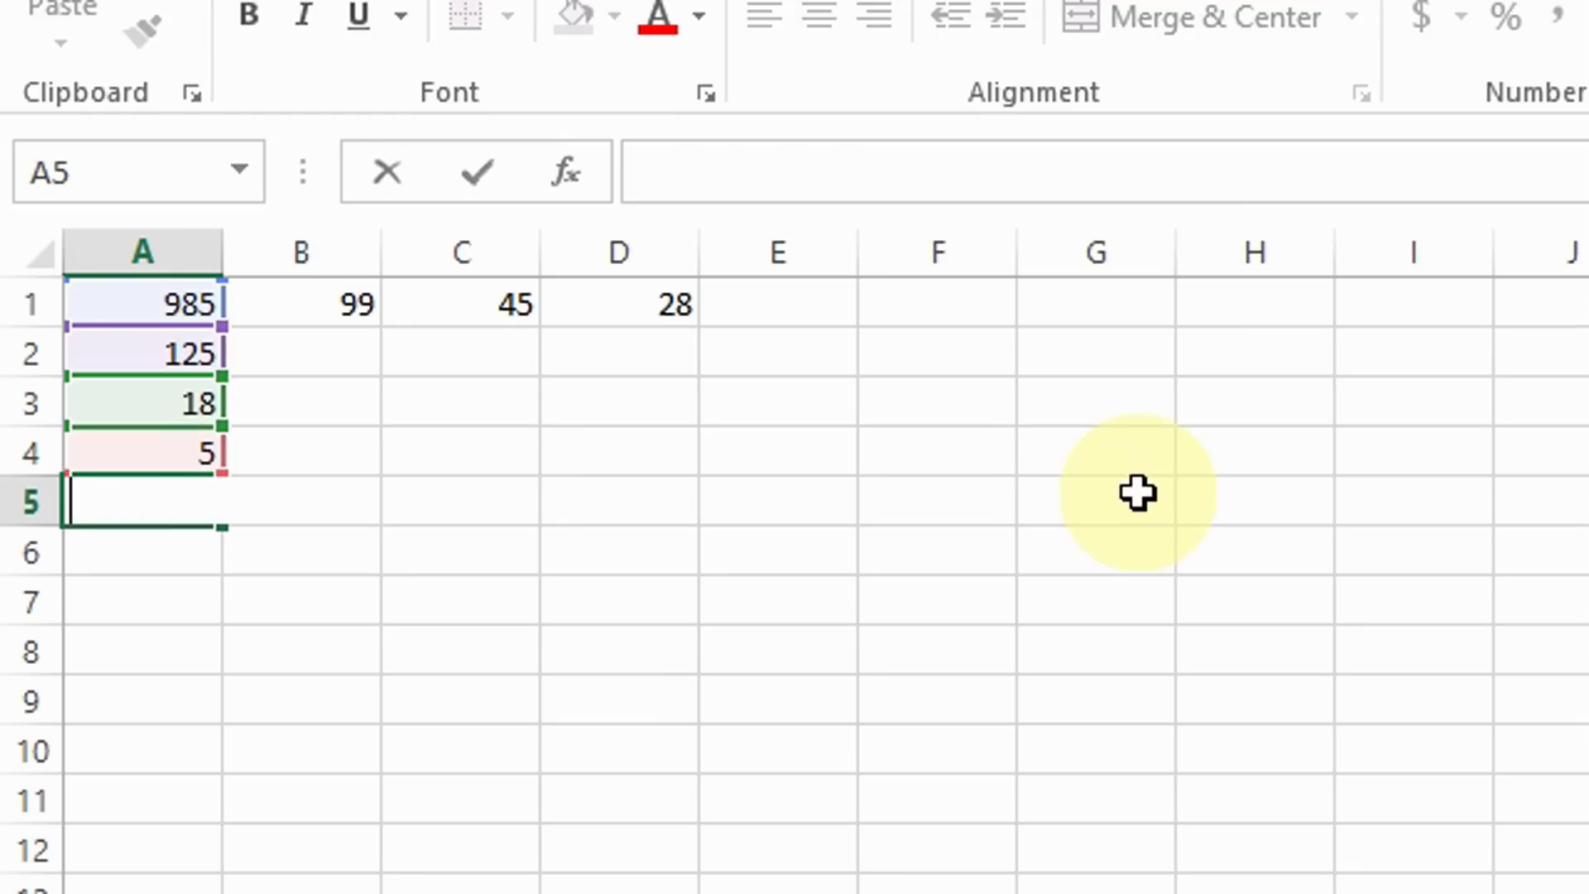
pyautogui.write('=')
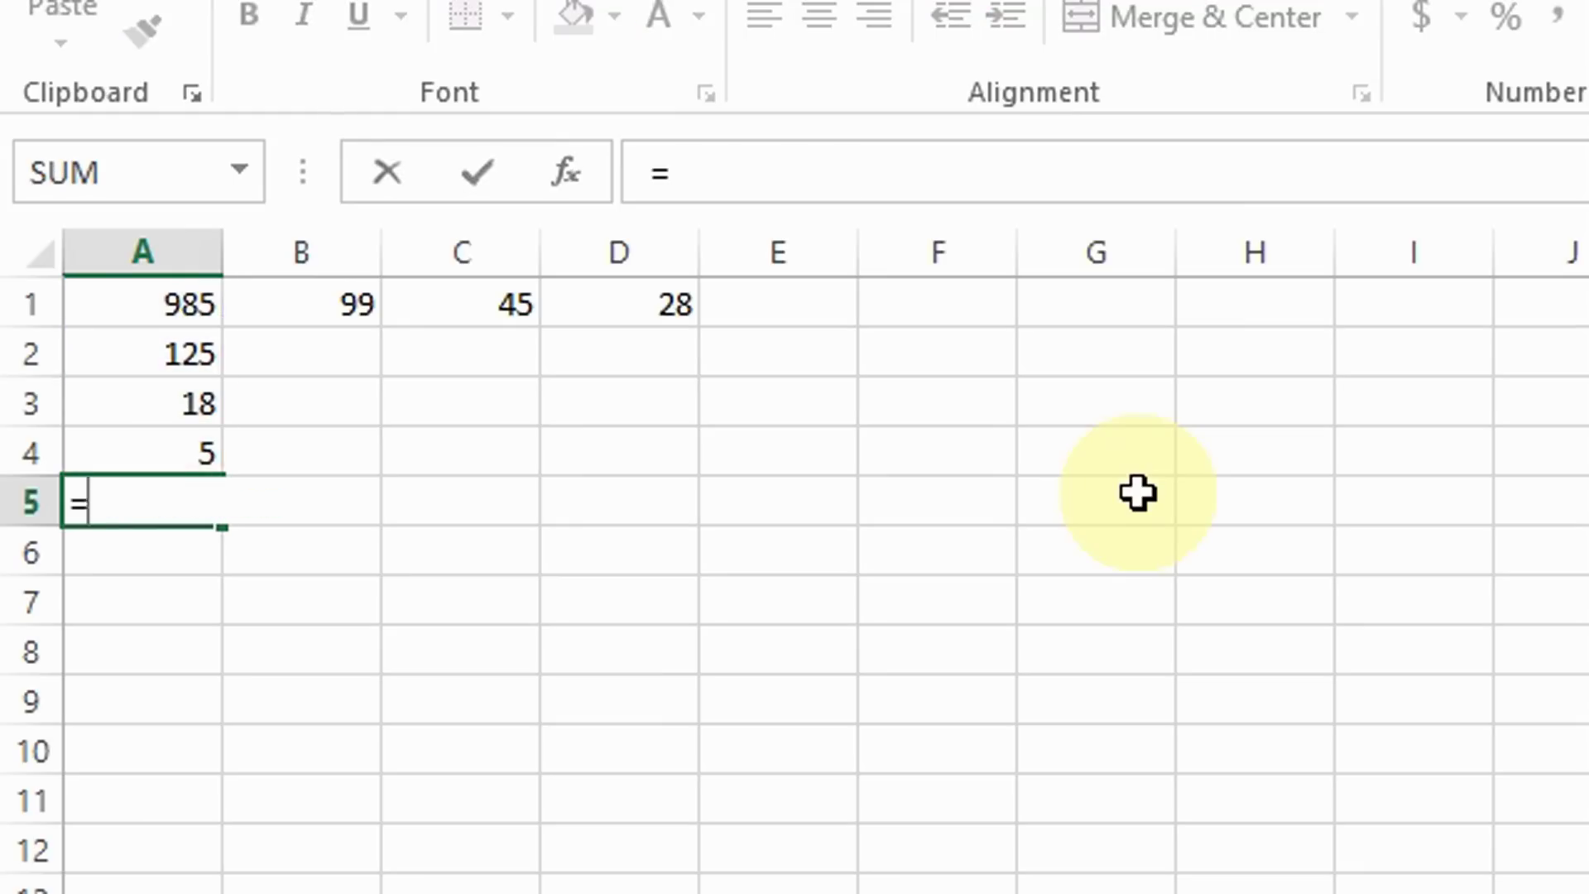
pyautogui.write('a2')
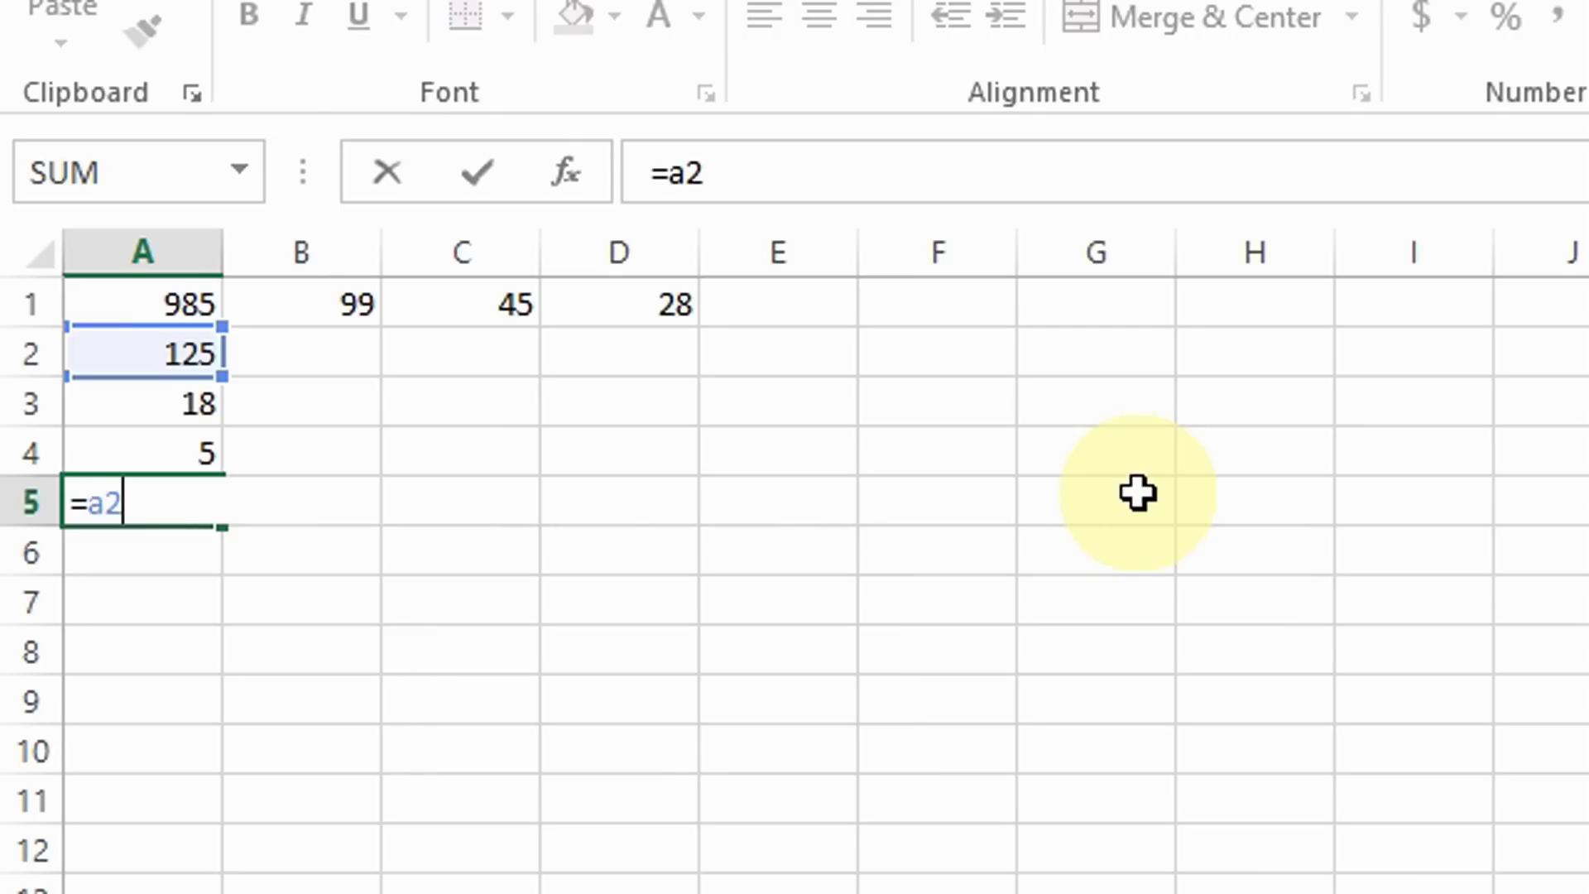
pyautogui.write('-a3')
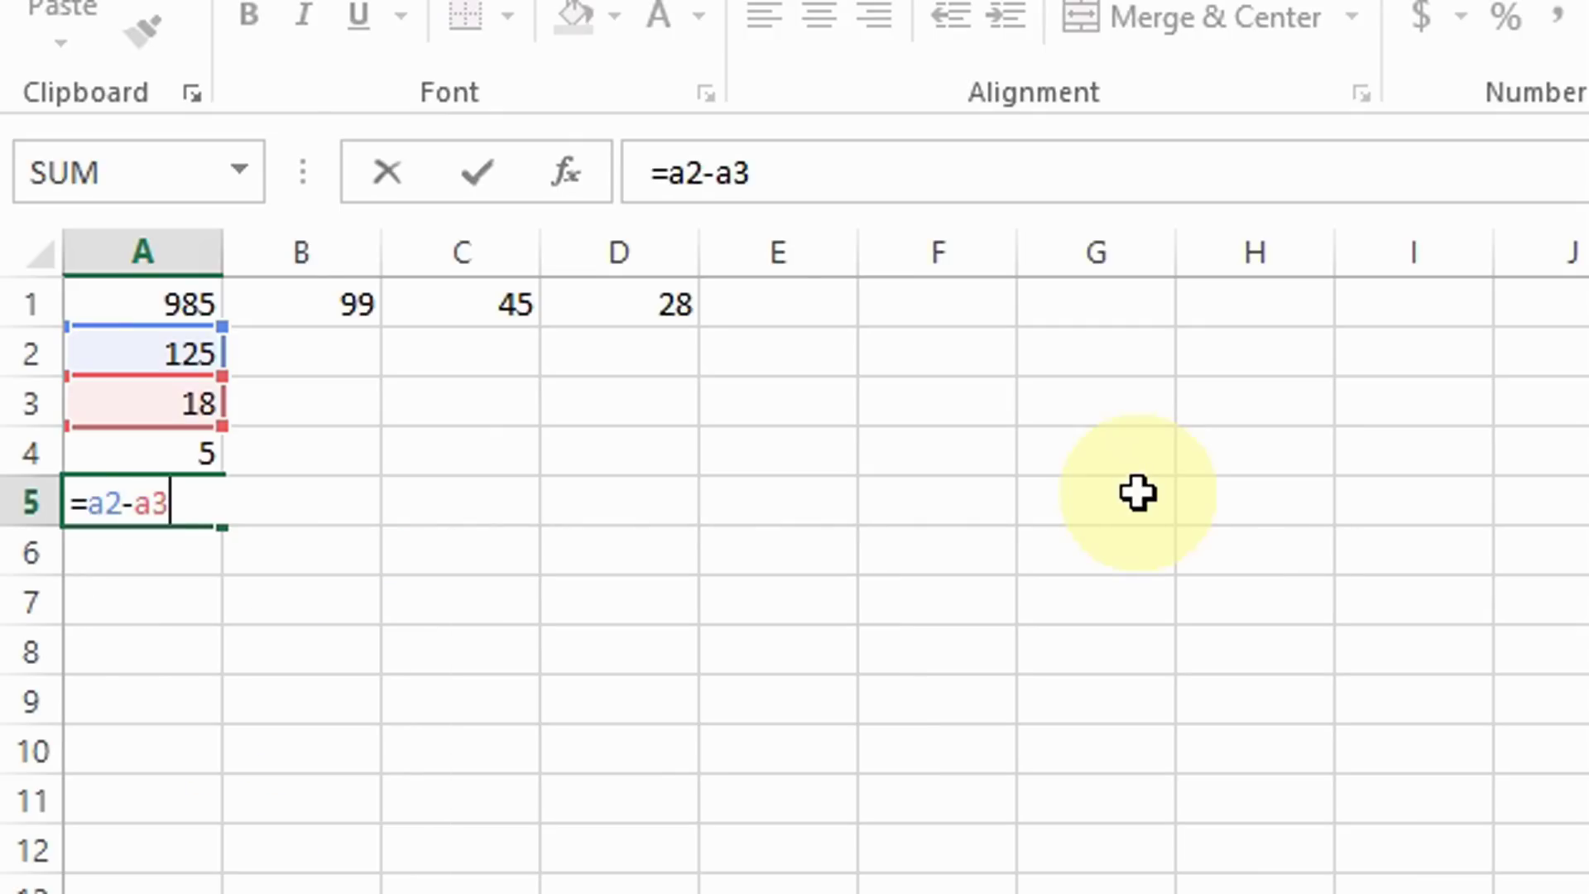
pyautogui.press('Return')
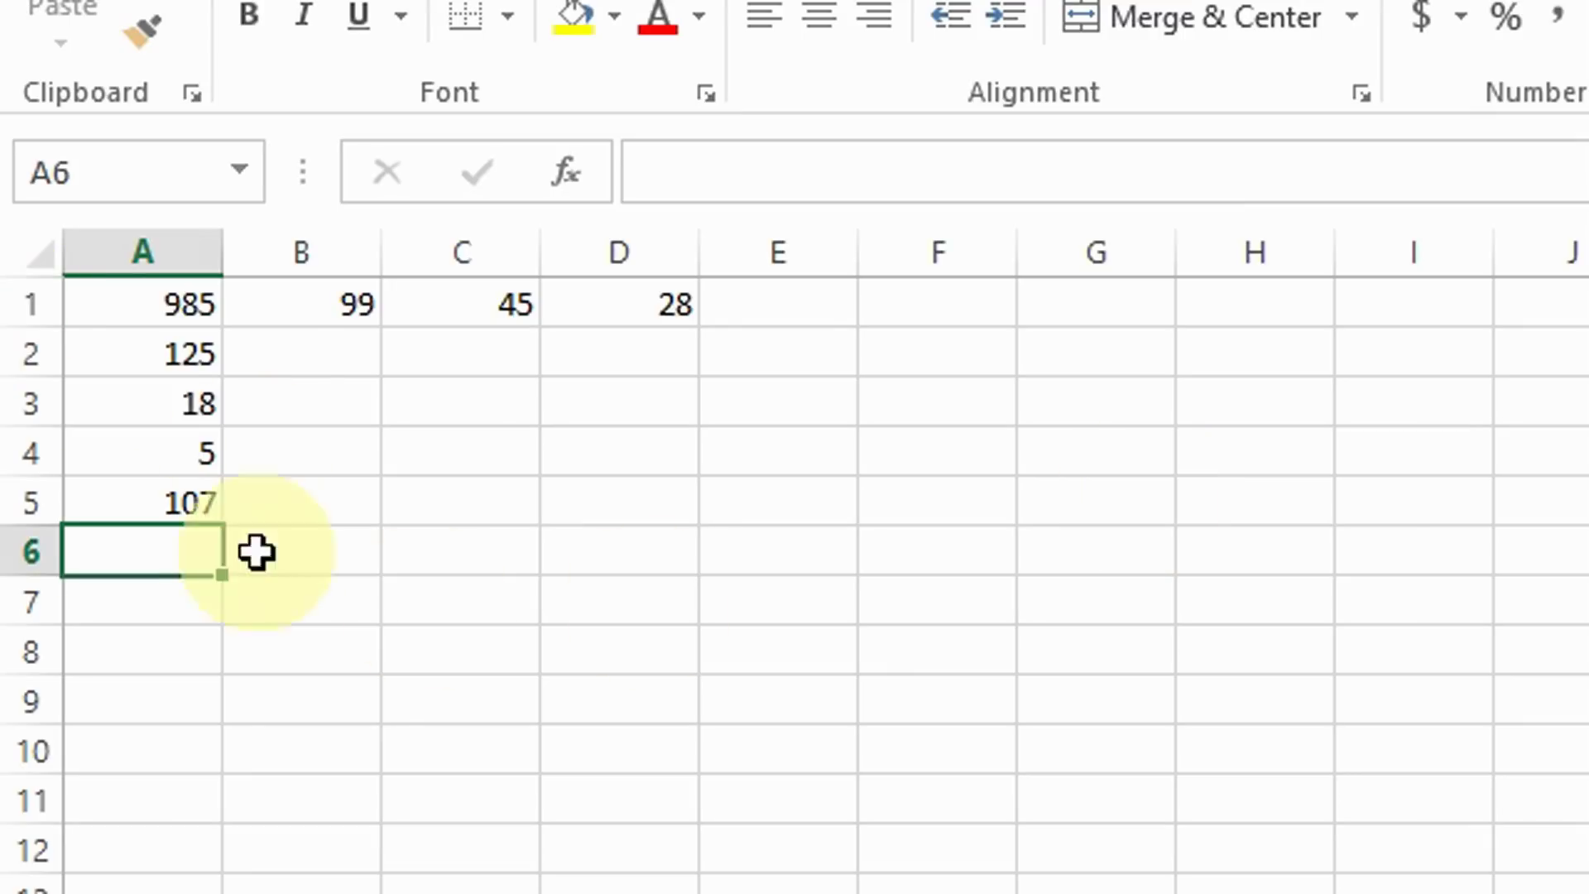
# Replace the formula in cell A5 with the reversed subtraction =a3-a2 and reselect the cell.
pyautogui.click(203, 496)
pyautogui.click(1242, 432)
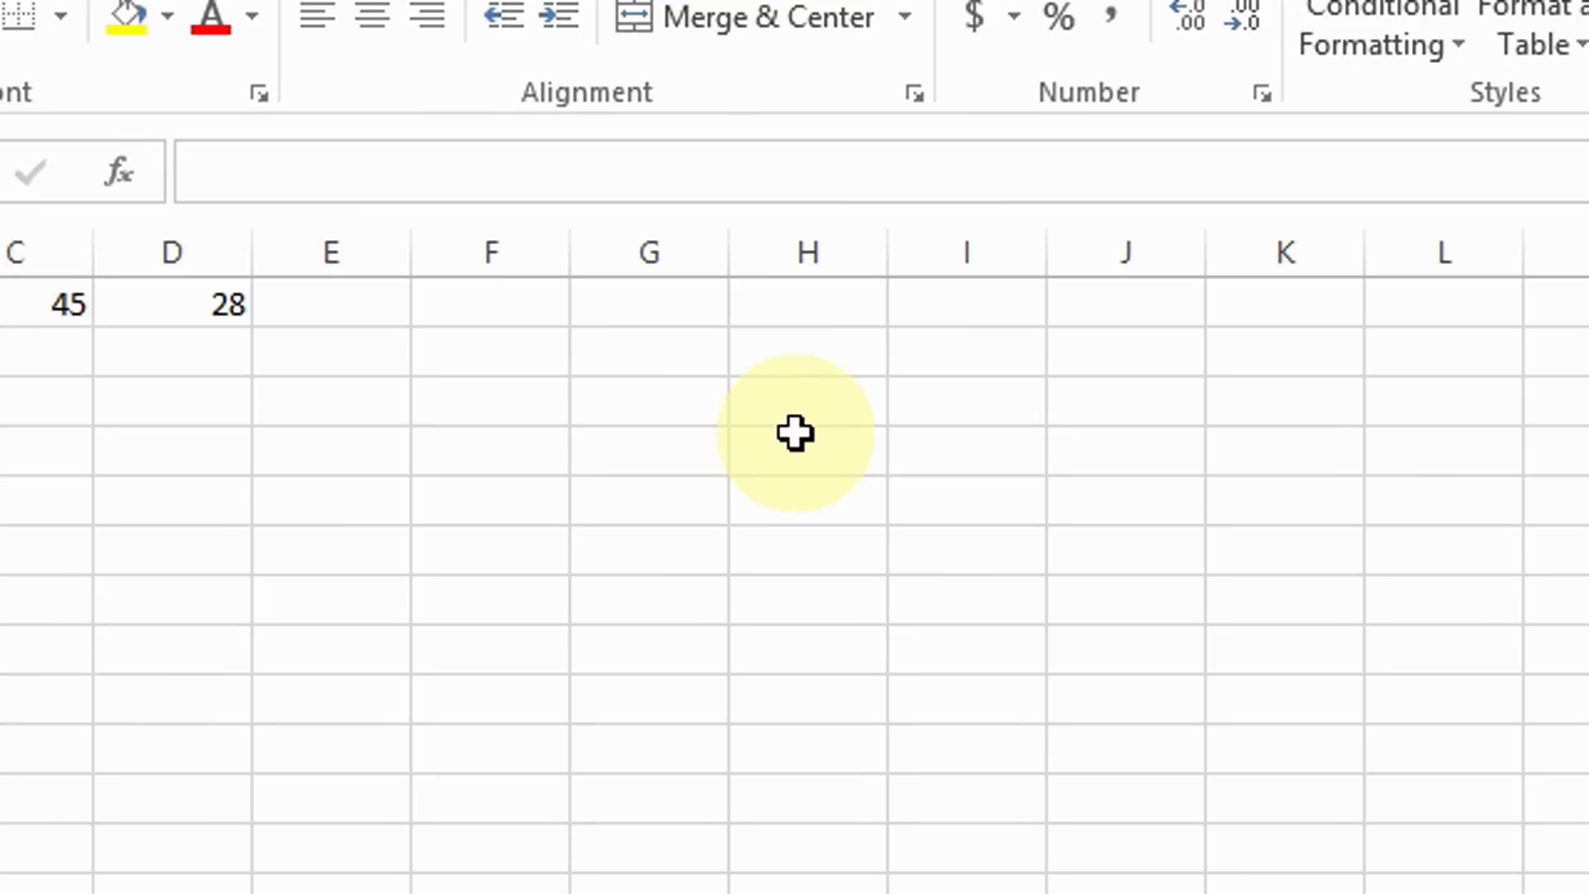
pyautogui.doubleClick(794, 432)
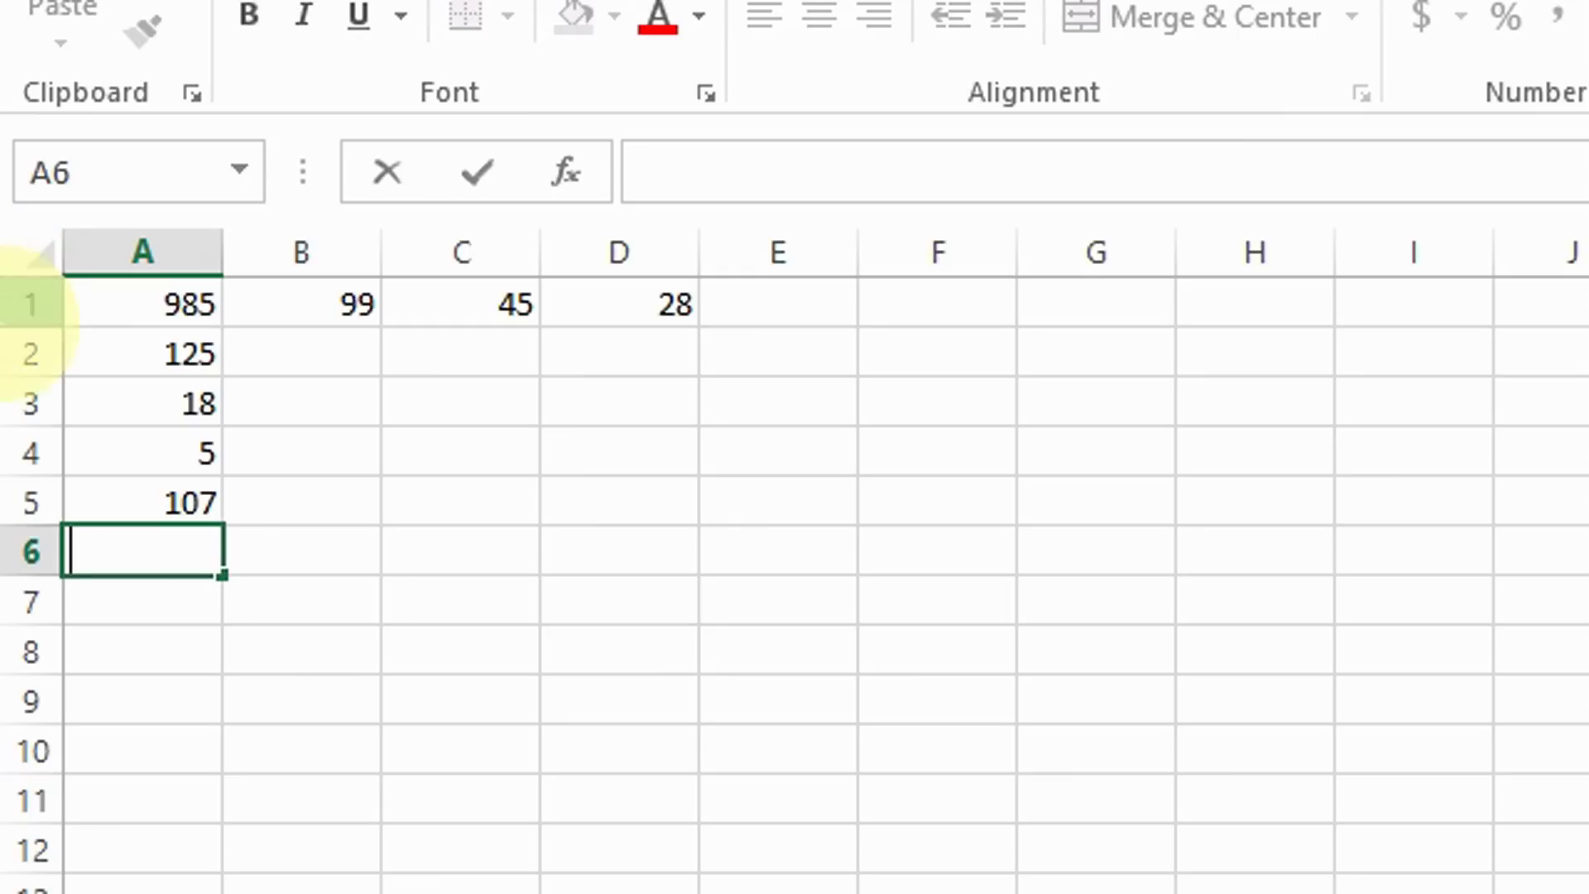
pyautogui.click(196, 508)
pyautogui.press('BackSpace')
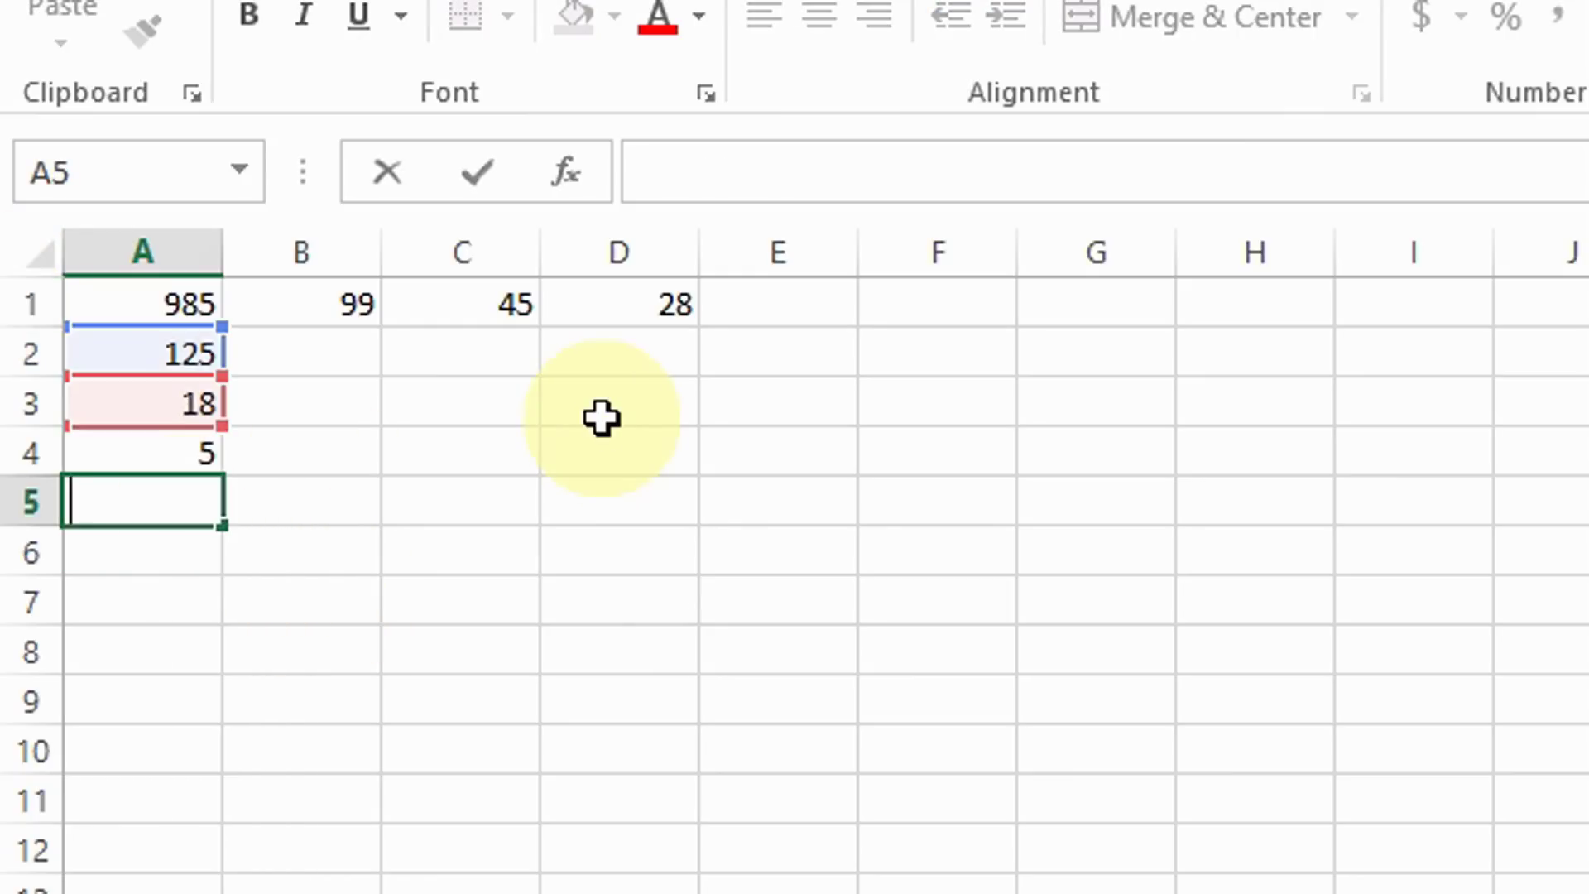
pyautogui.write('a')
pyautogui.press('BackSpace')
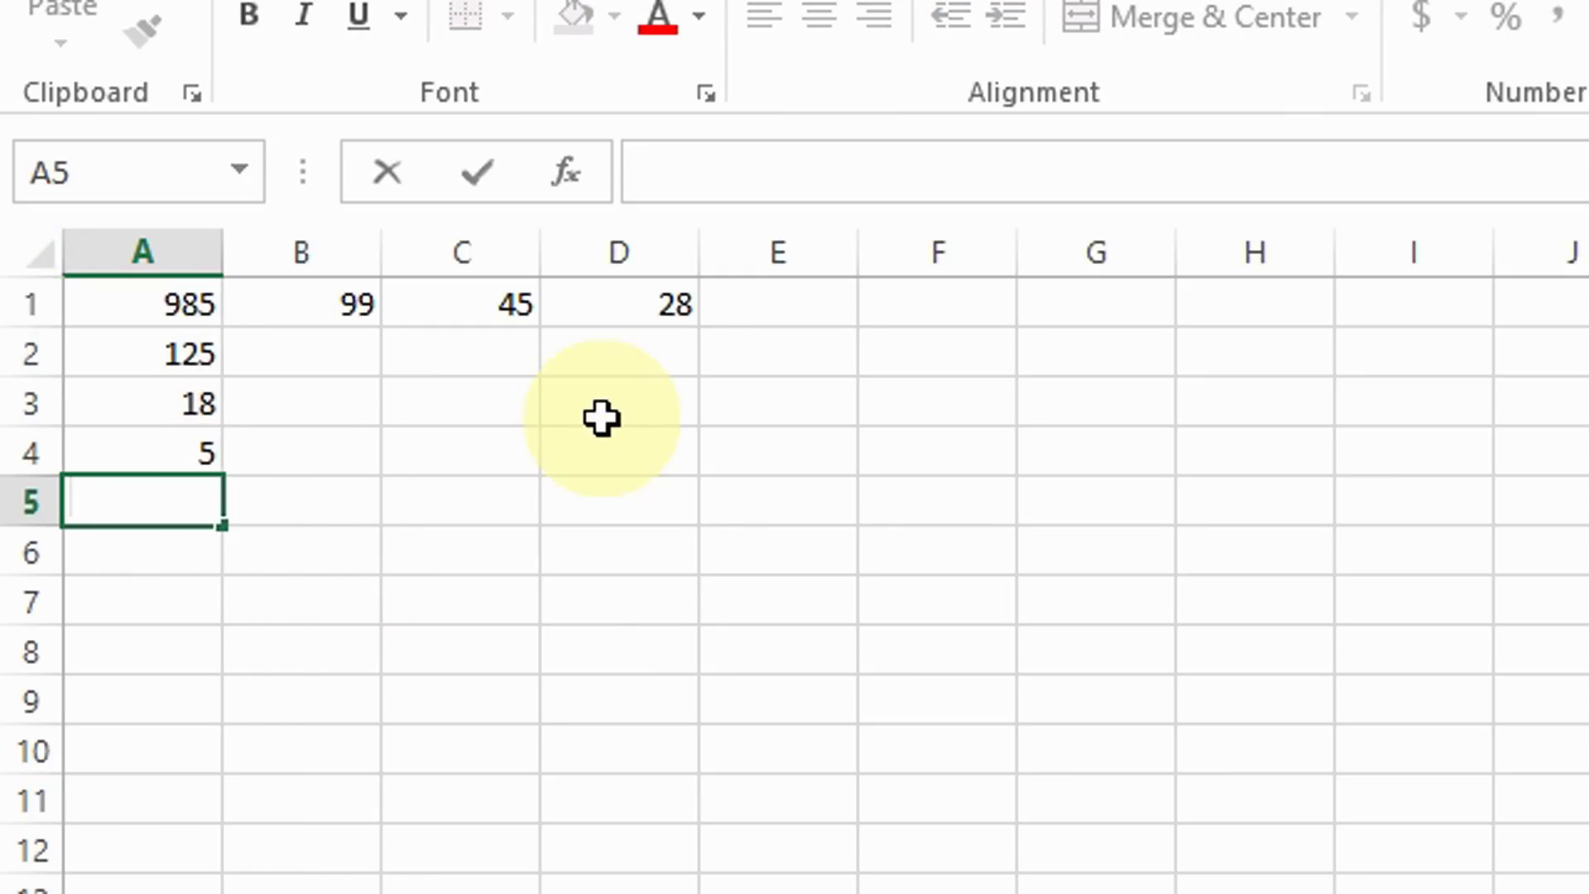
pyautogui.write('=a3')
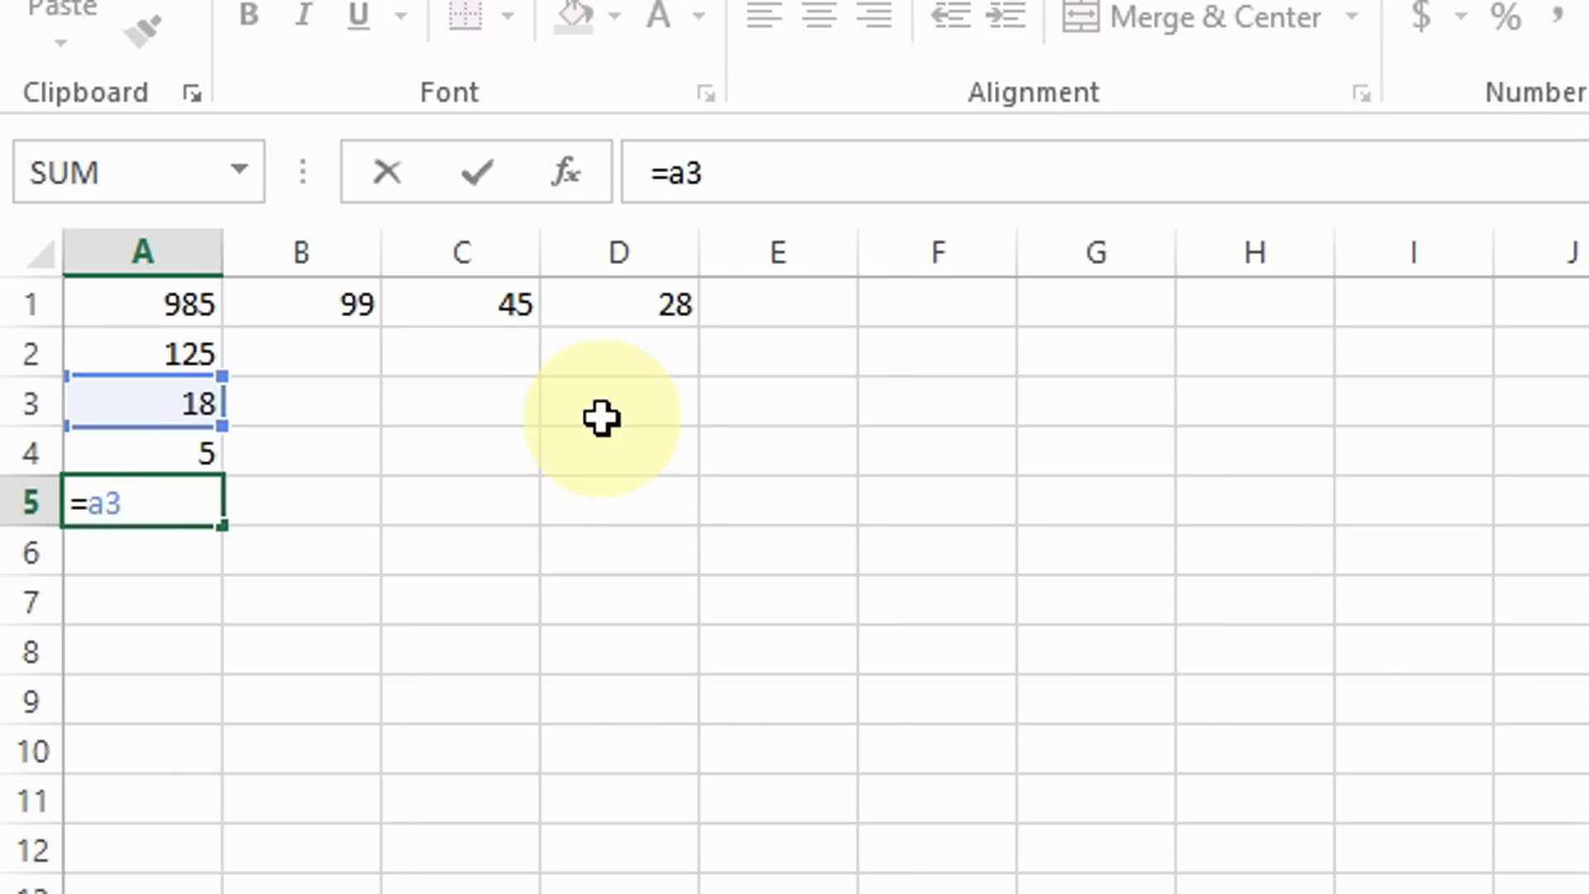
pyautogui.write('-a2')
pyautogui.press('Return')
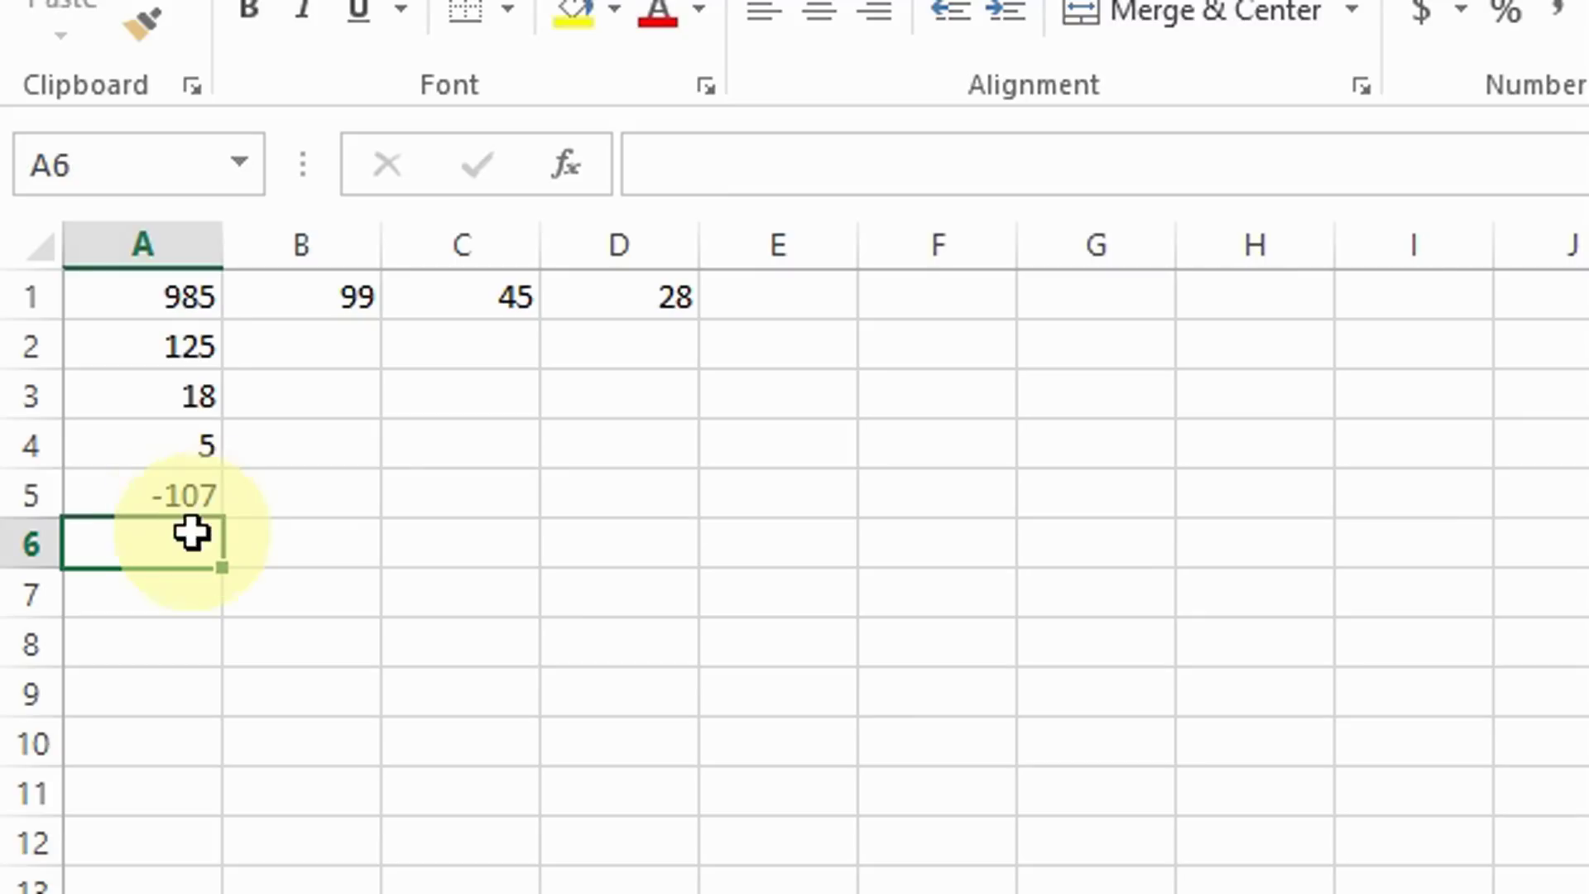
pyautogui.click(207, 492)
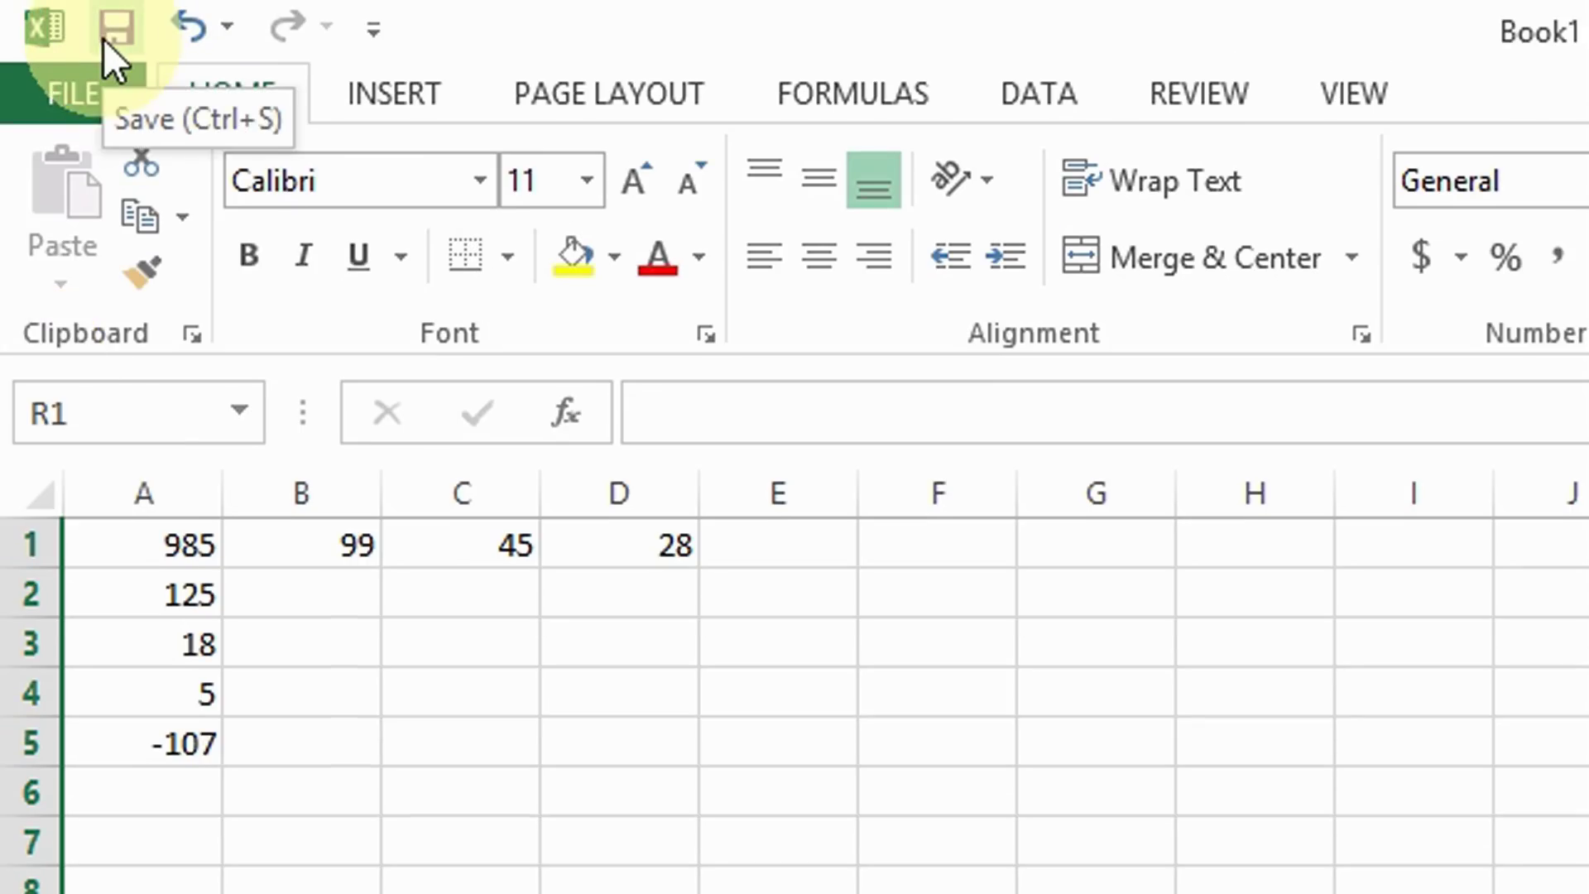
# Examine the numbers in row 1 by selecting the whole row and each of the cells A1 to D1.
pyautogui.click(19, 556)
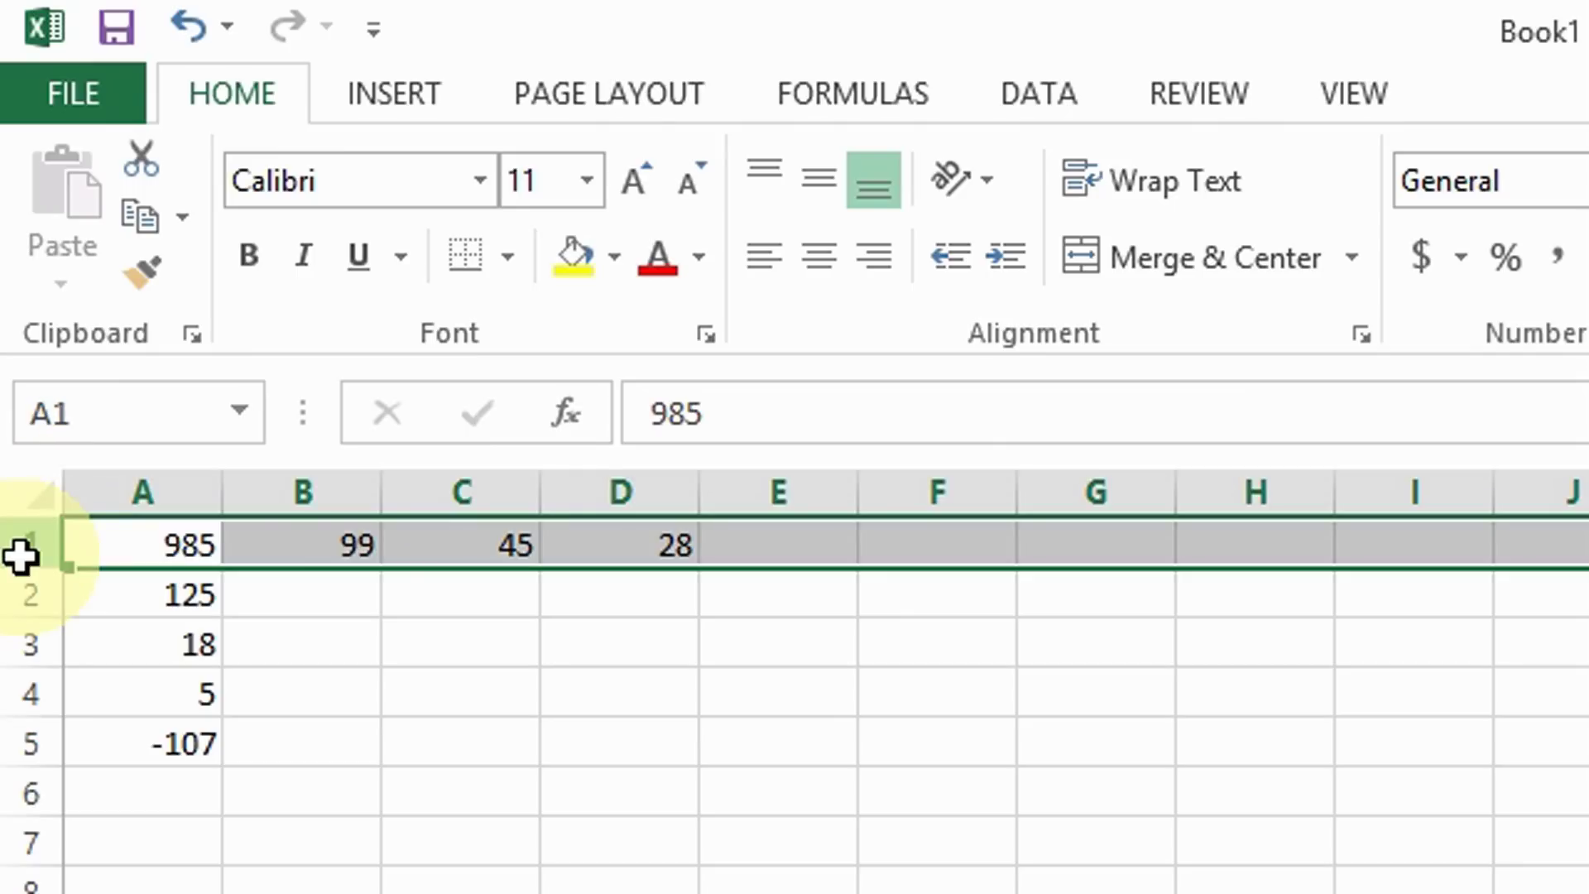
pyautogui.click(444, 705)
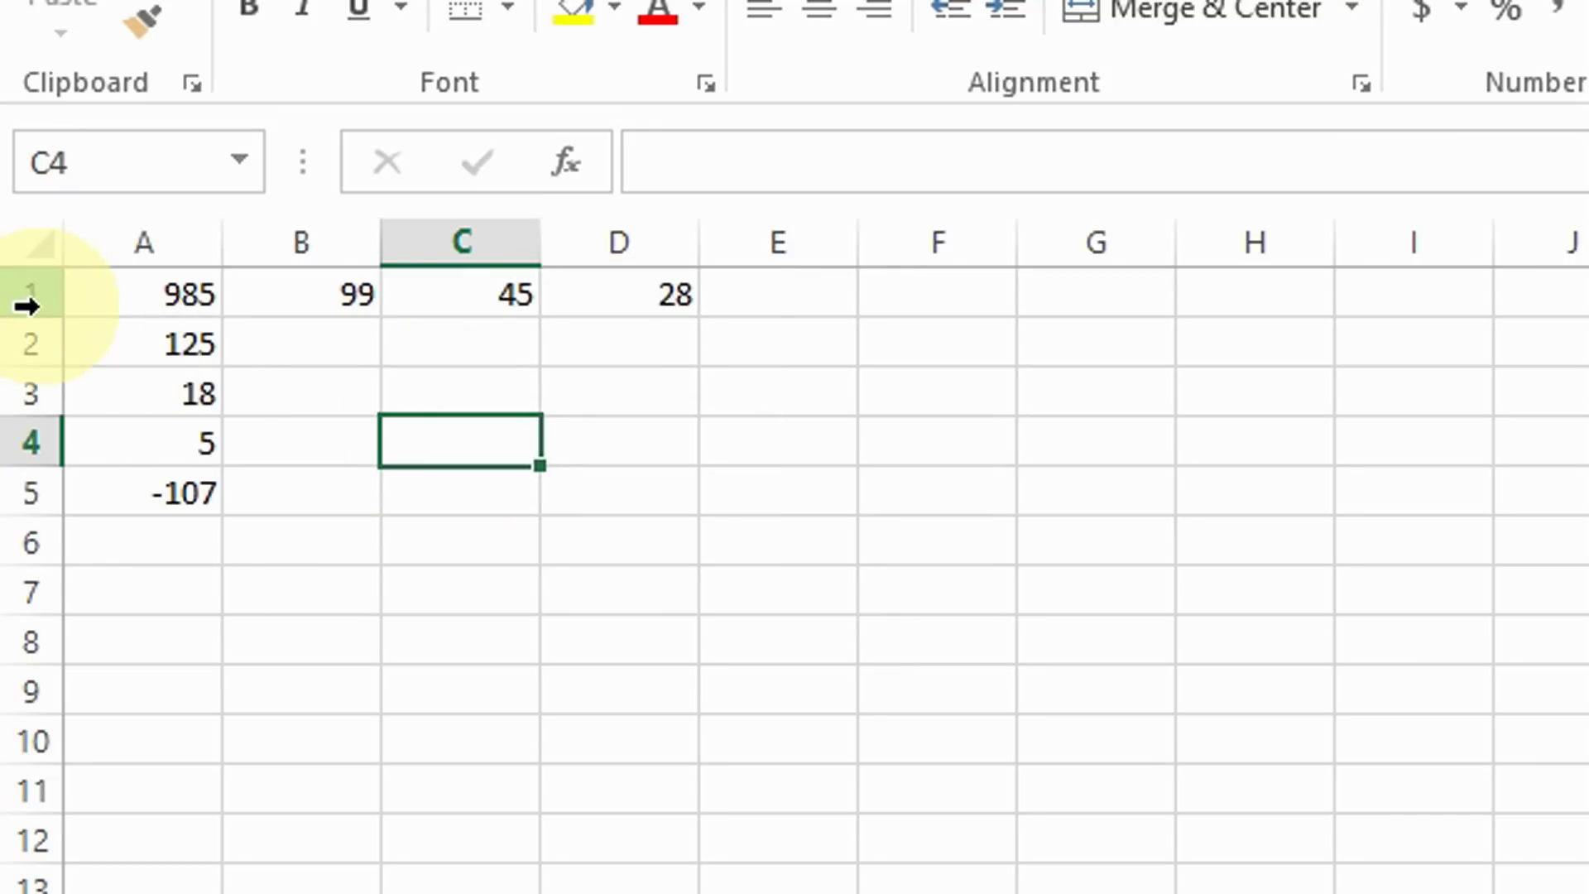
pyautogui.click(147, 295)
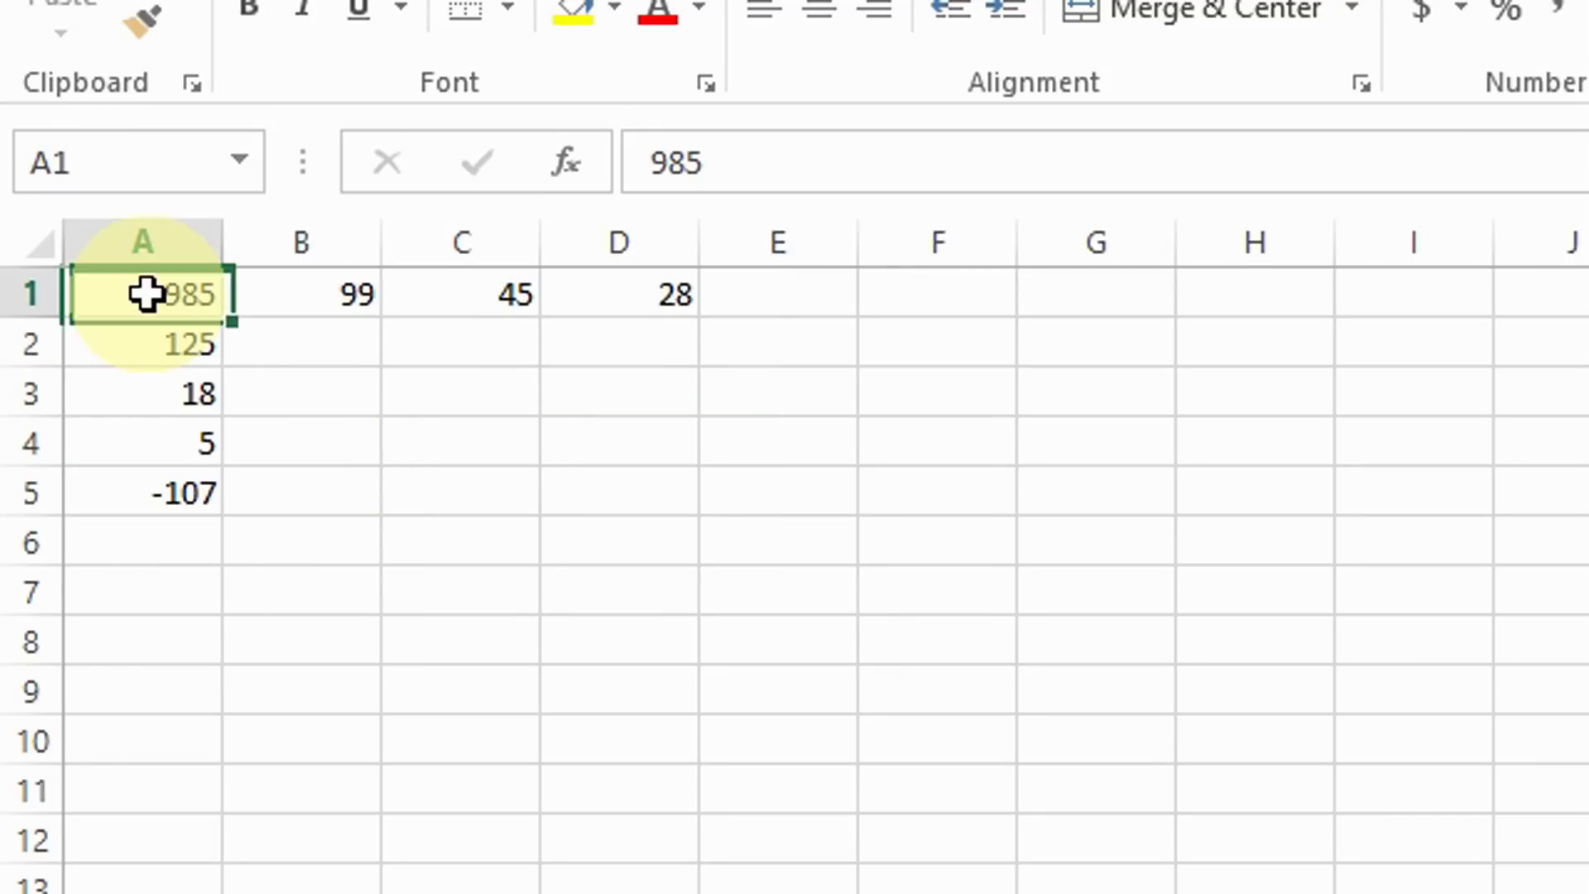
pyautogui.click(313, 295)
pyautogui.click(490, 295)
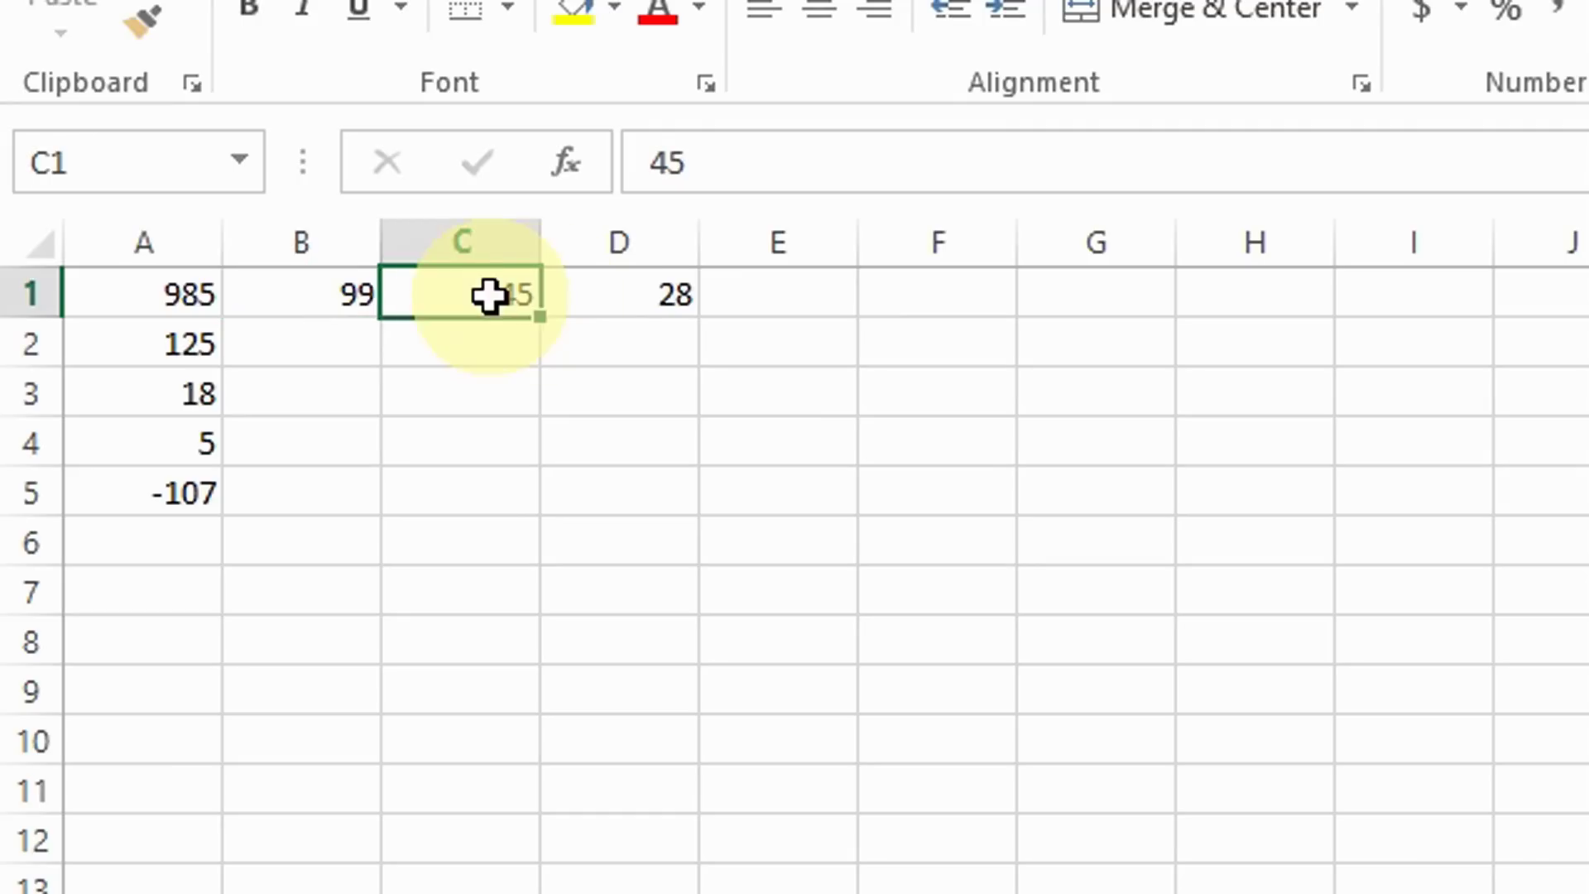
pyautogui.click(643, 303)
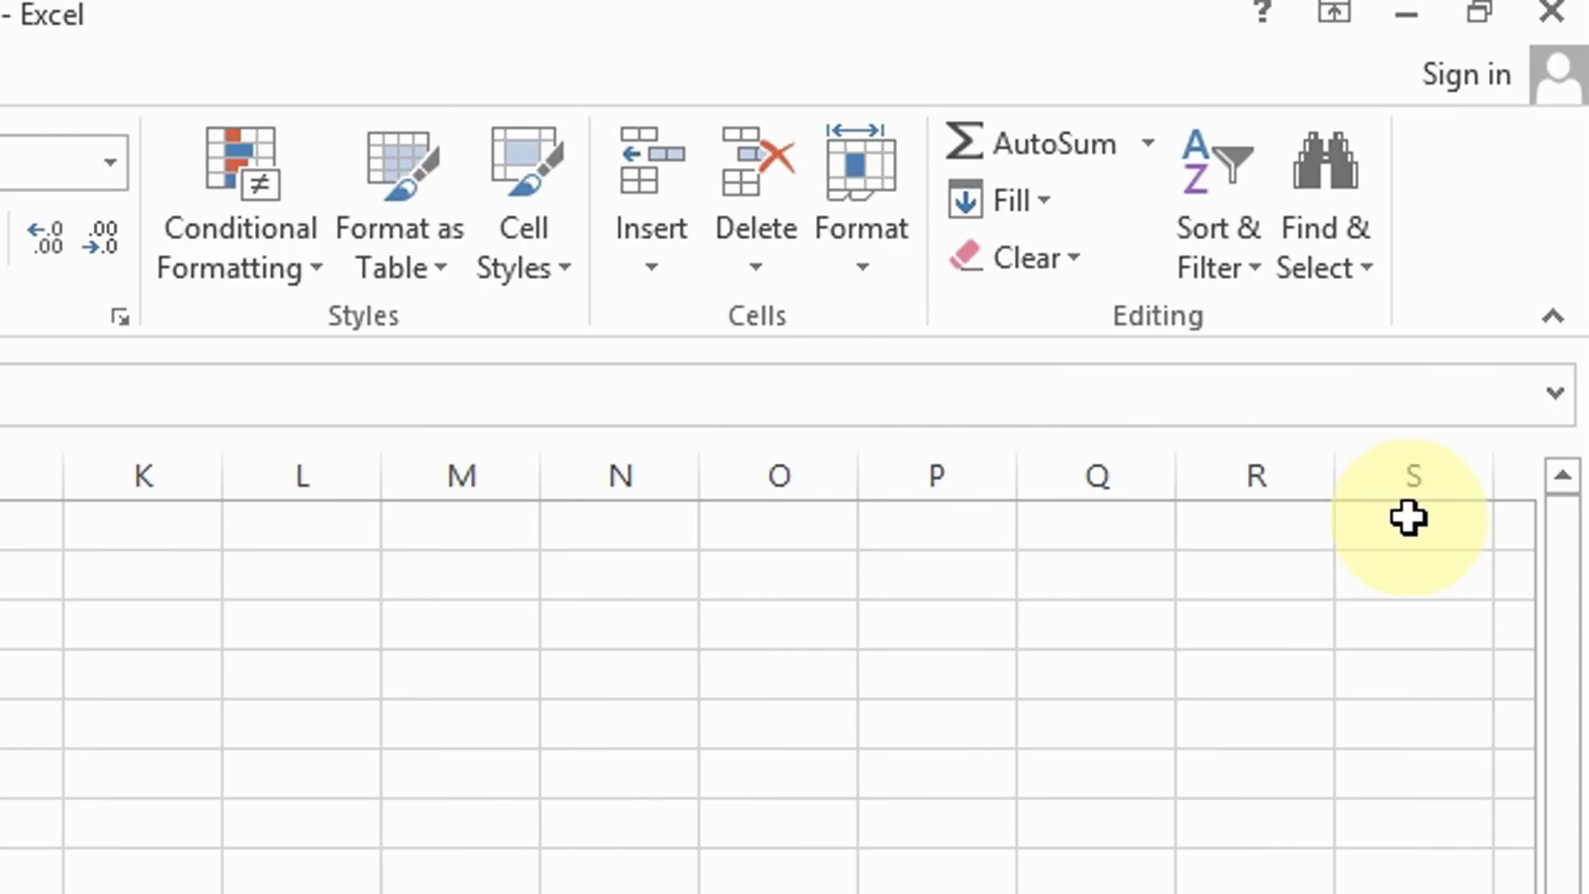
# Add the four numbers in row 1 by entering =a1+b1+c1+d1 in cell E1.
pyautogui.press('Right')
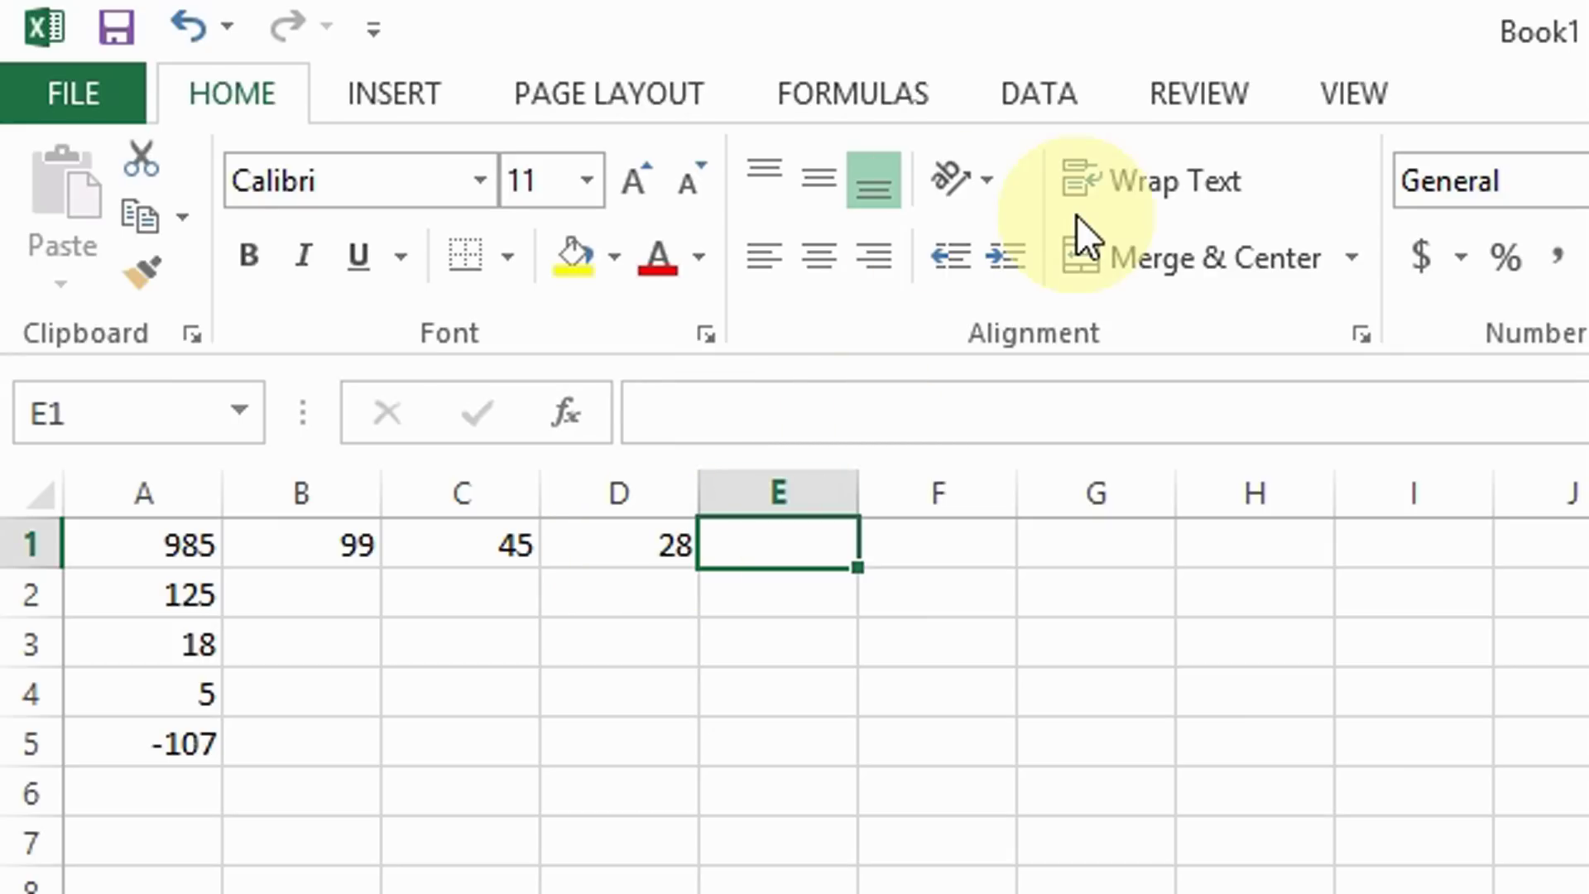
pyautogui.write('=')
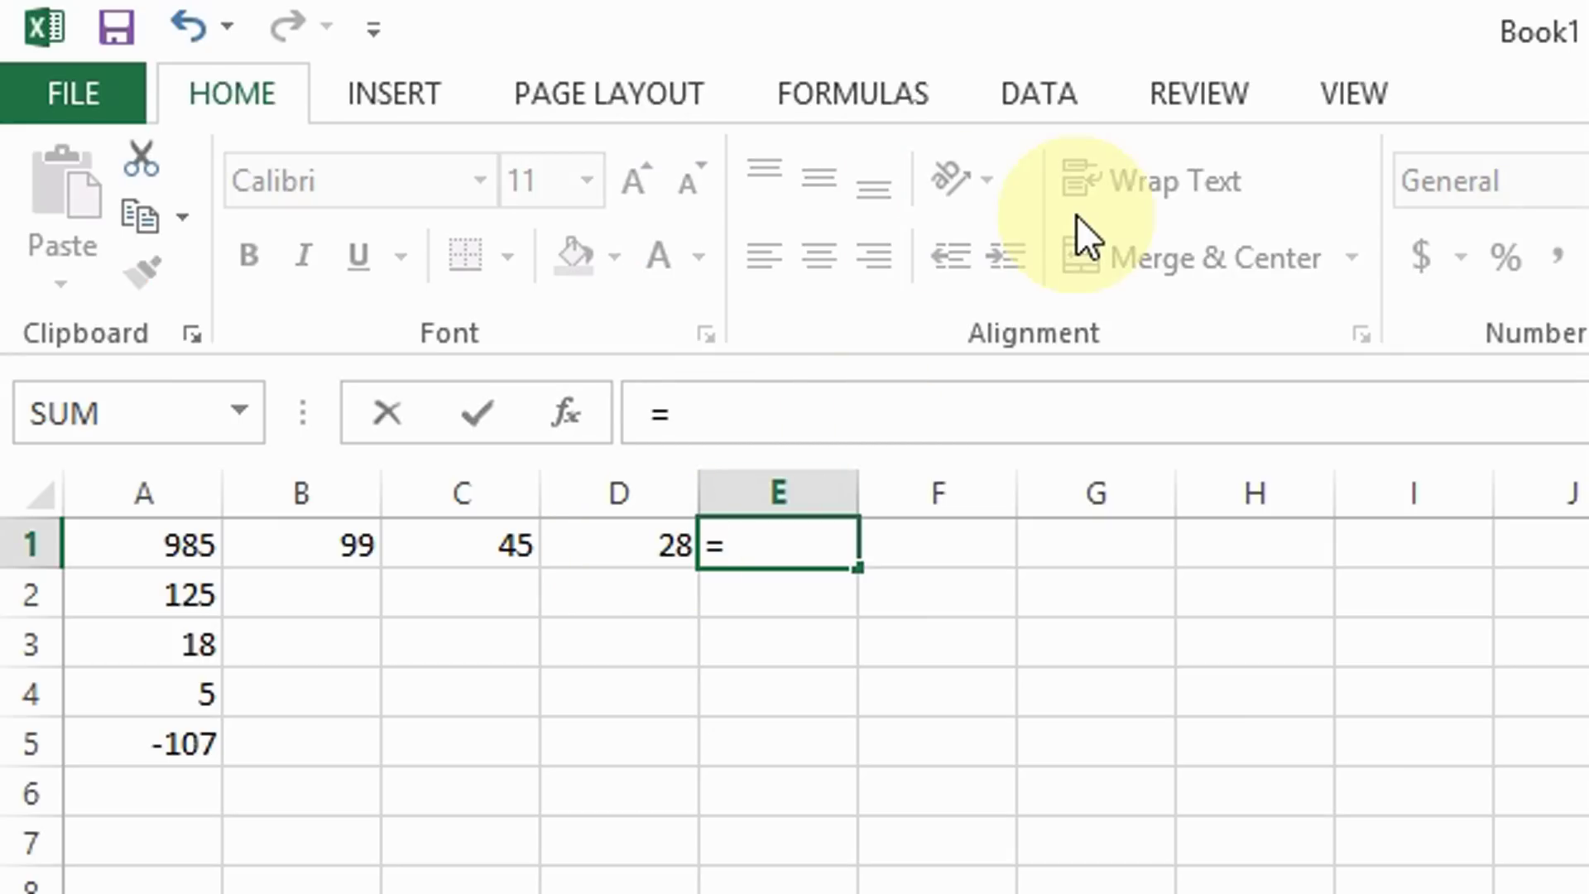
pyautogui.write('a1')
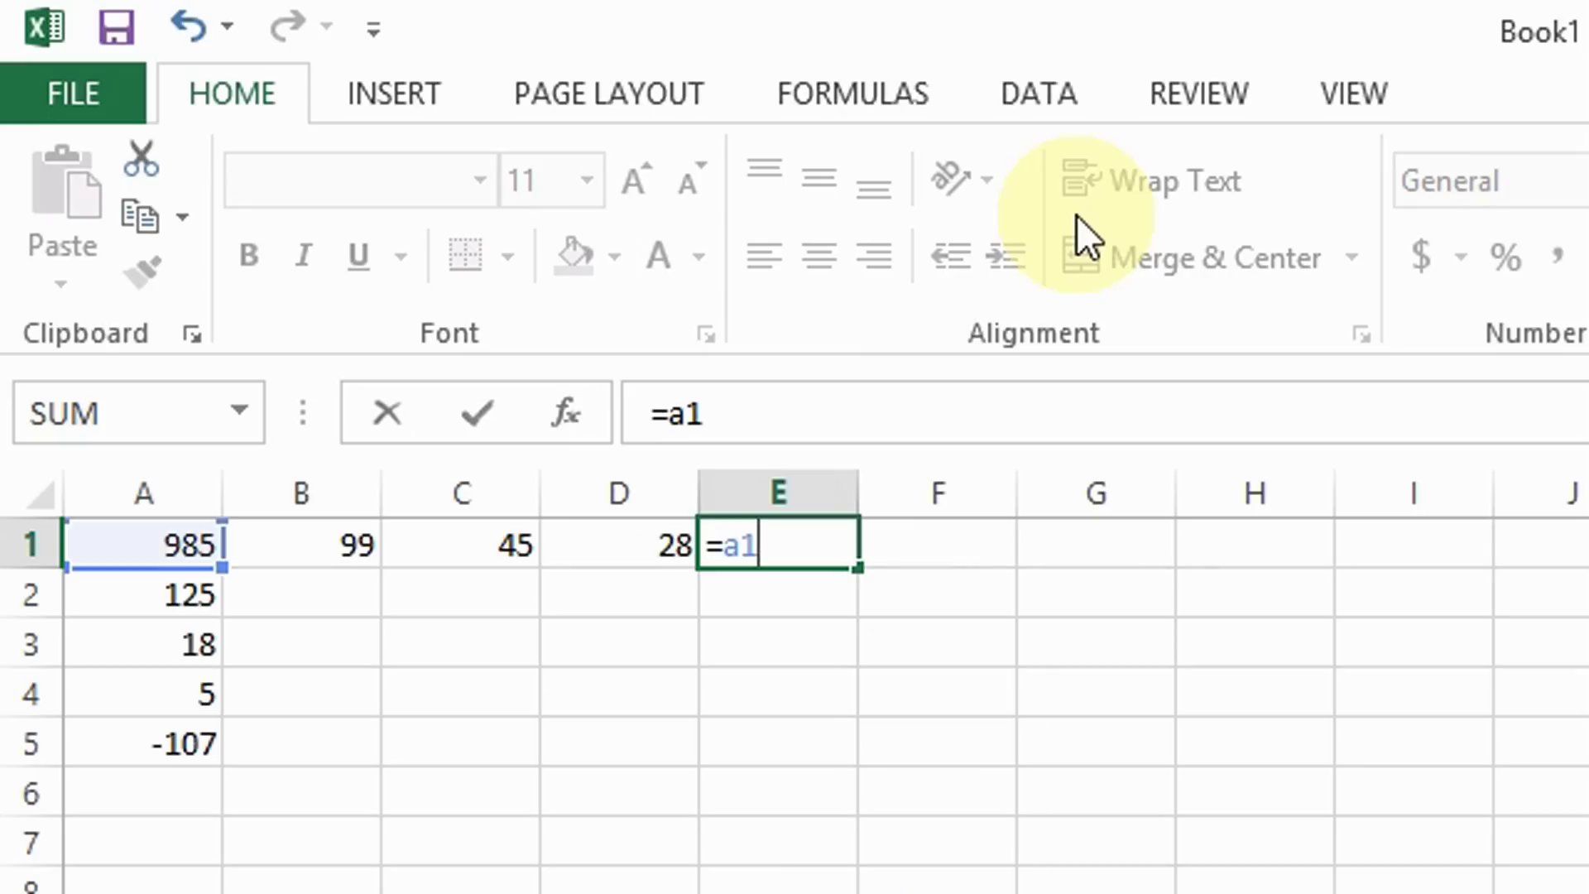
pyautogui.write('+b1')
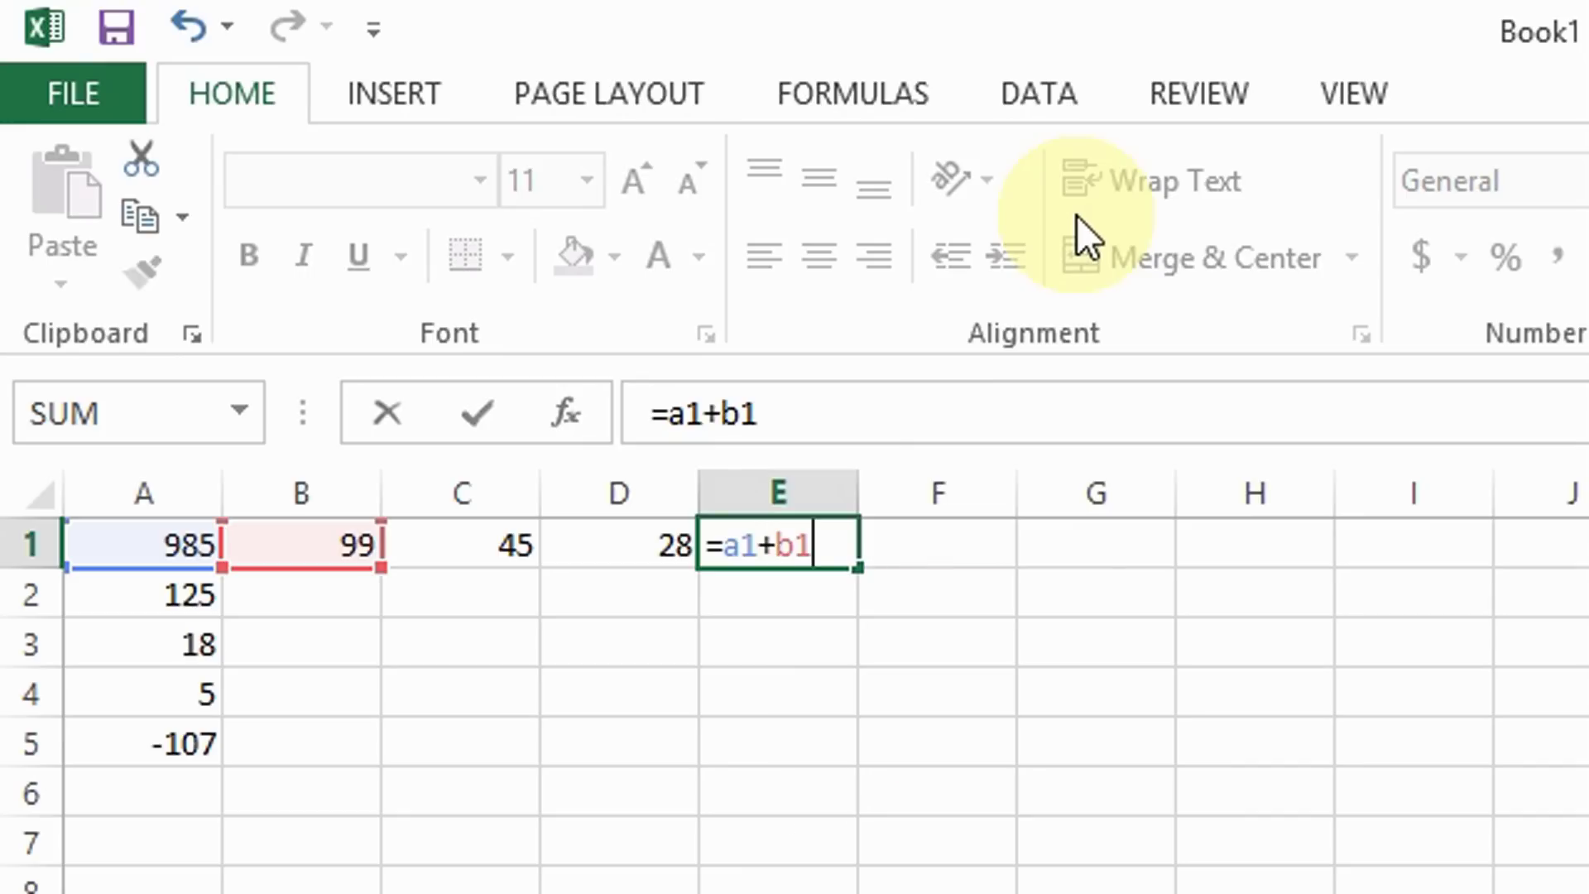
pyautogui.write('+c1')
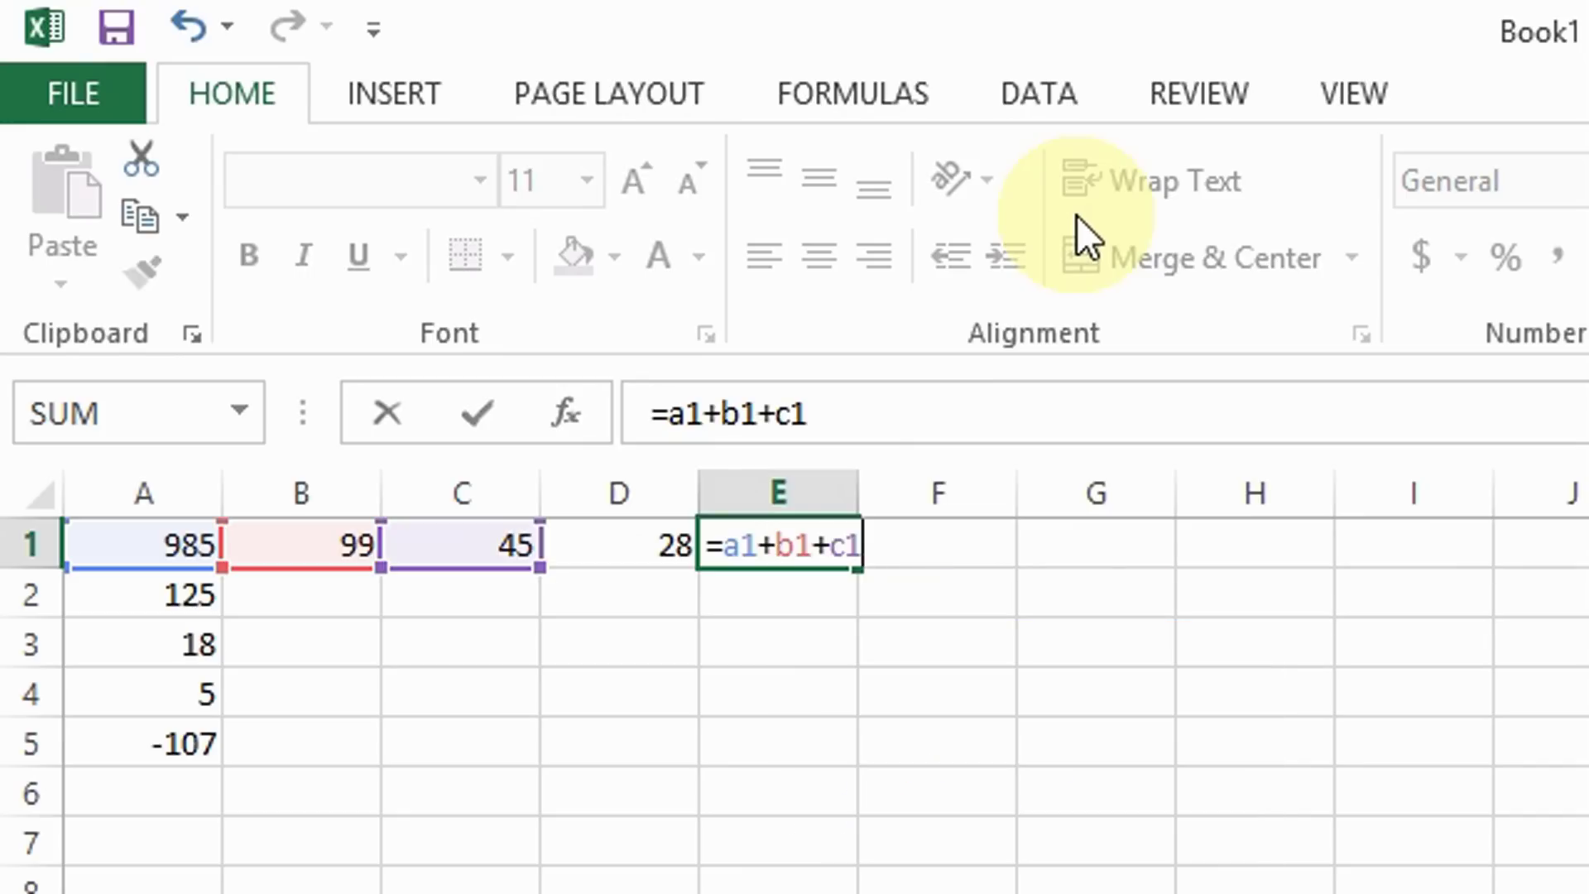
pyautogui.write('+d1')
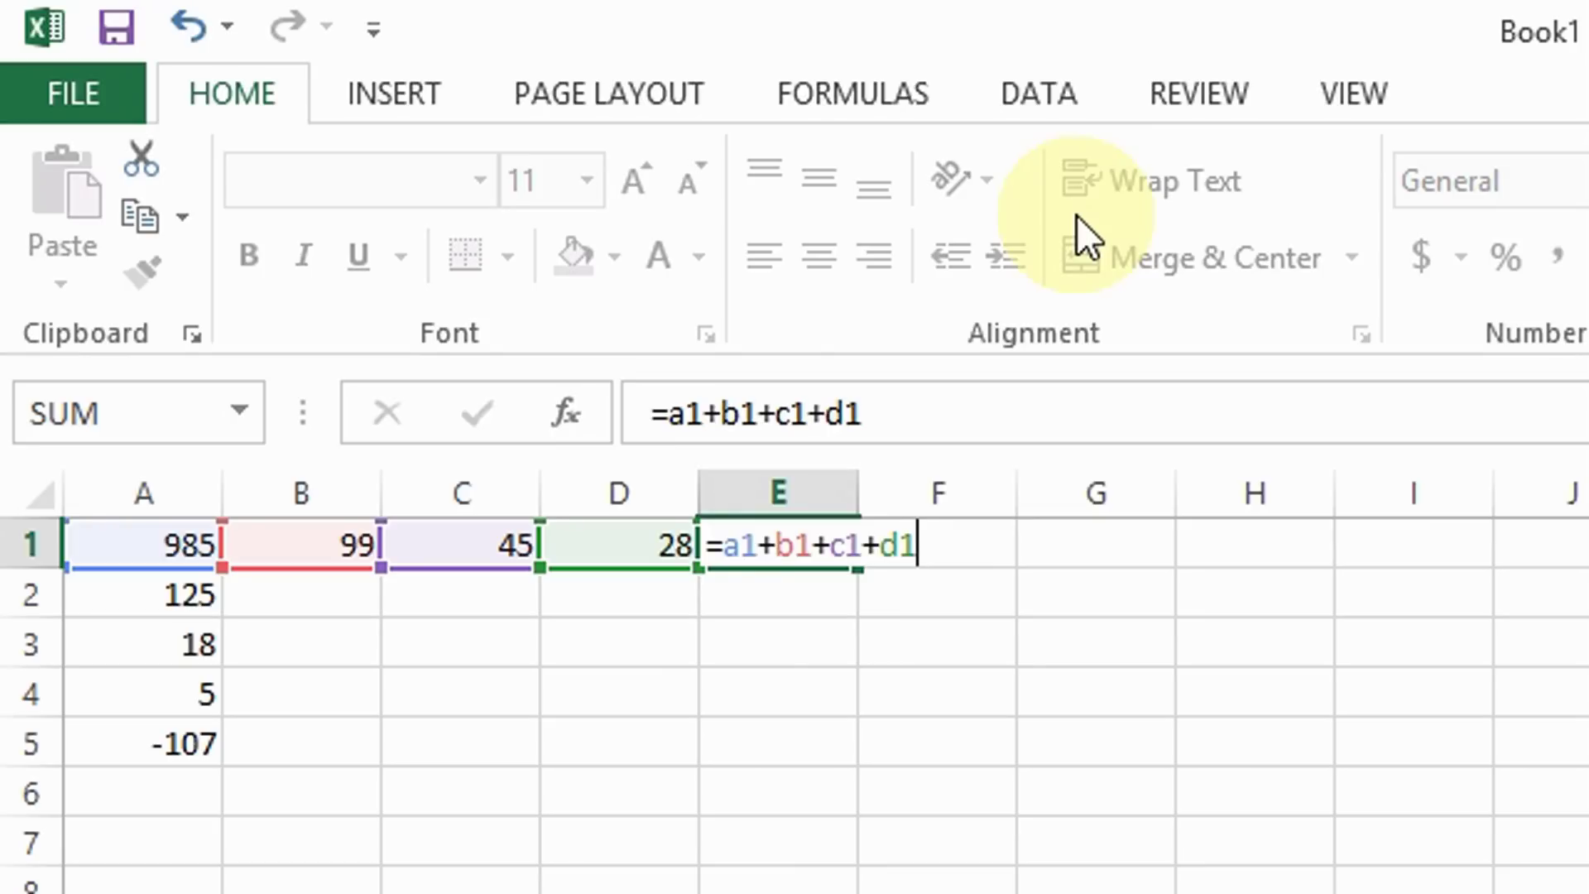
pyautogui.press('Return')
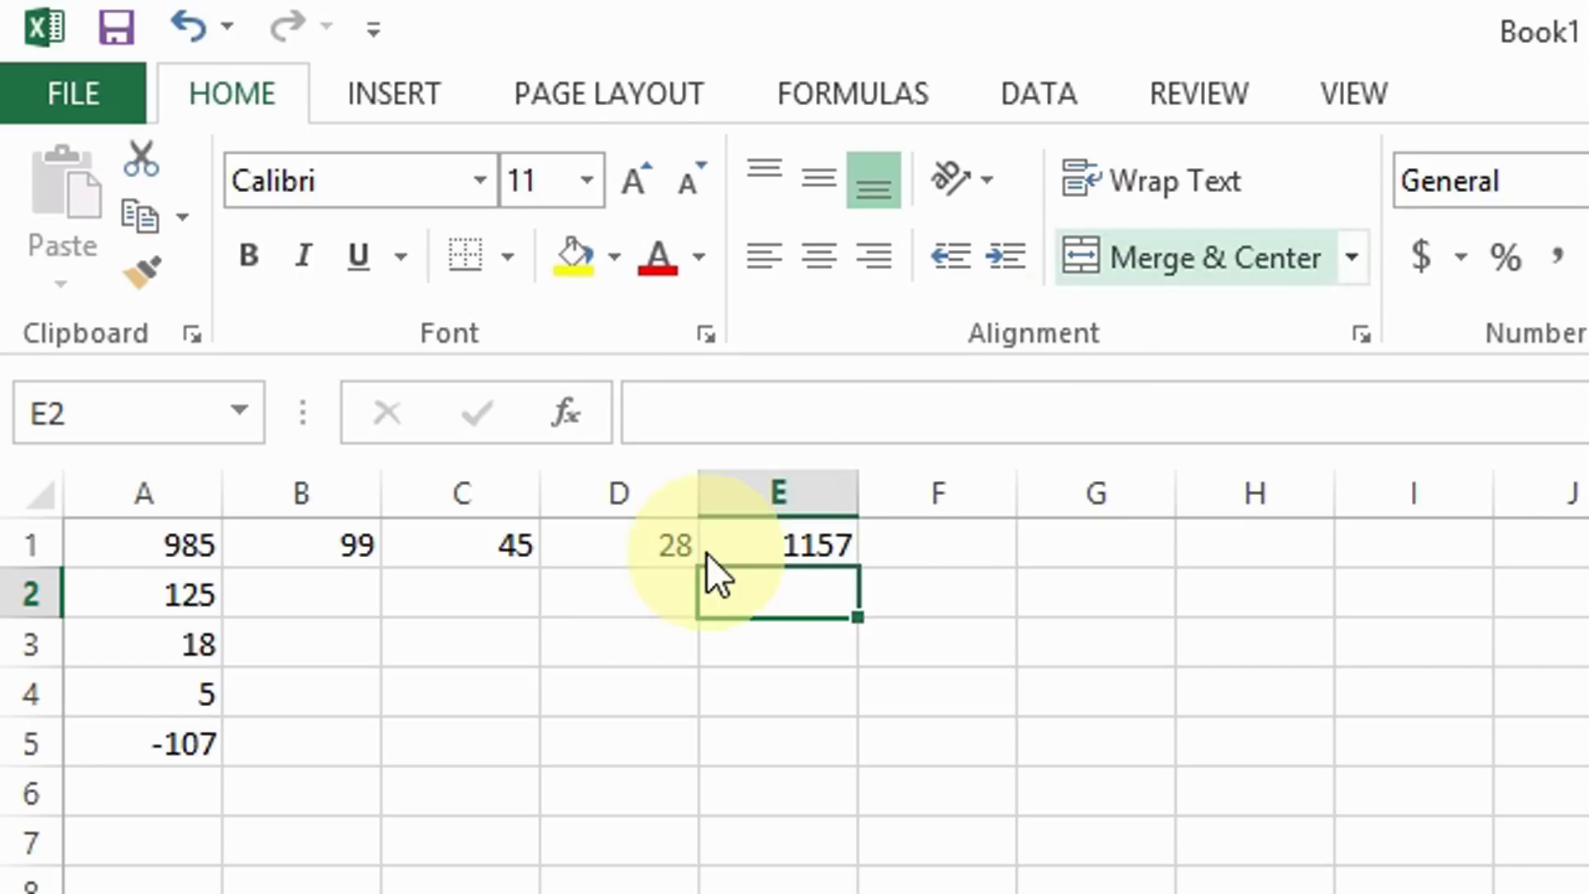
# Replace the formula in cell E1 with the reordered addition =d1+c1+a1+b1.
pyautogui.click(850, 553)
pyautogui.press('BackSpace')
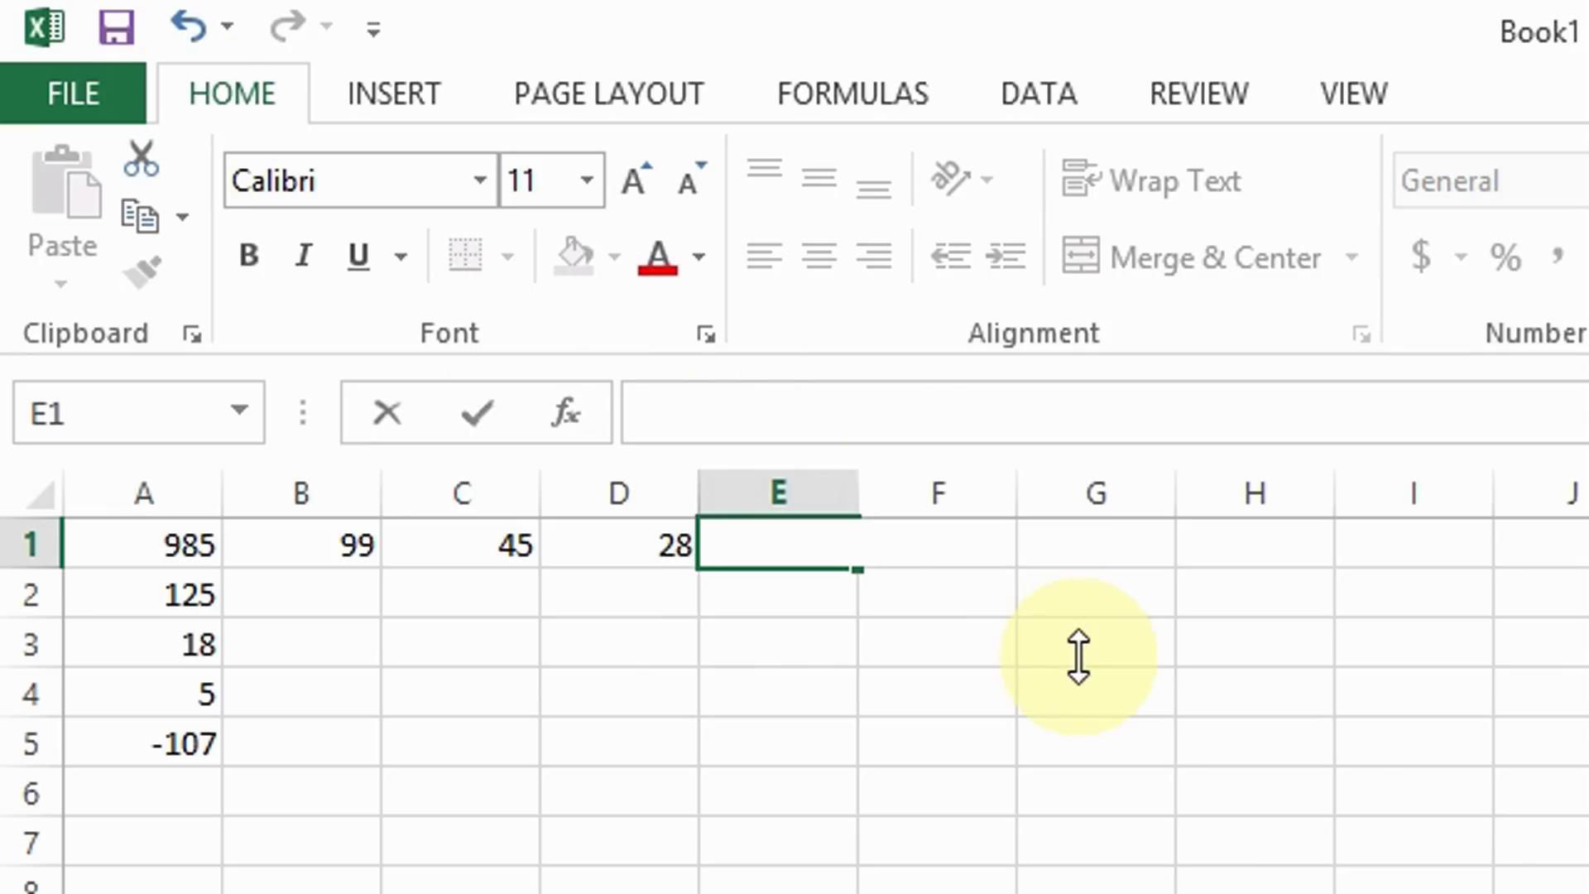
pyautogui.write('=')
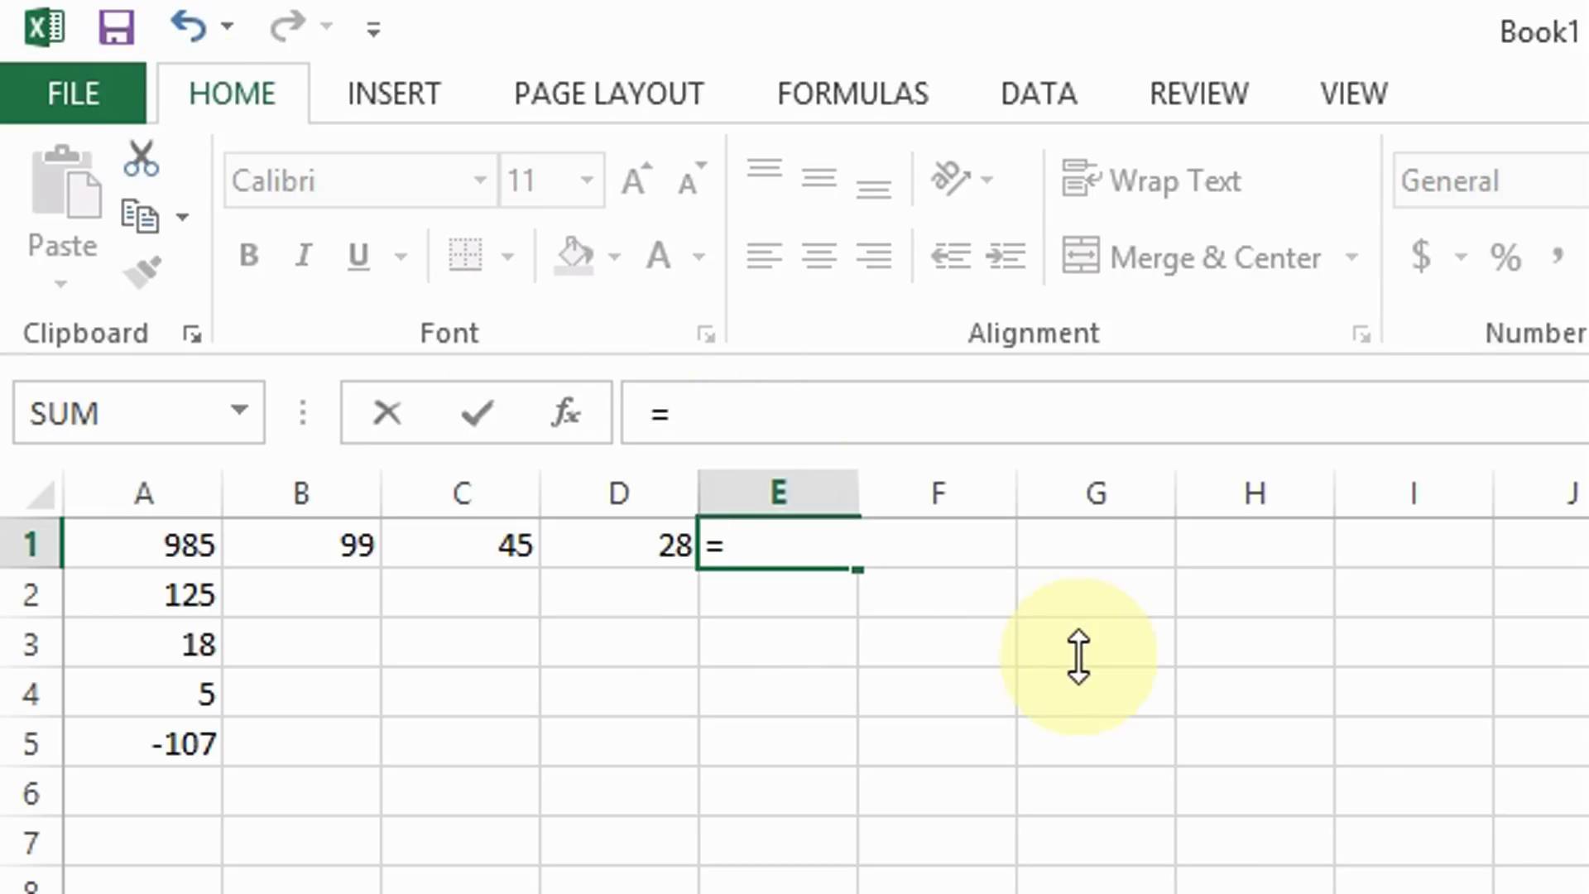
pyautogui.write('d1+')
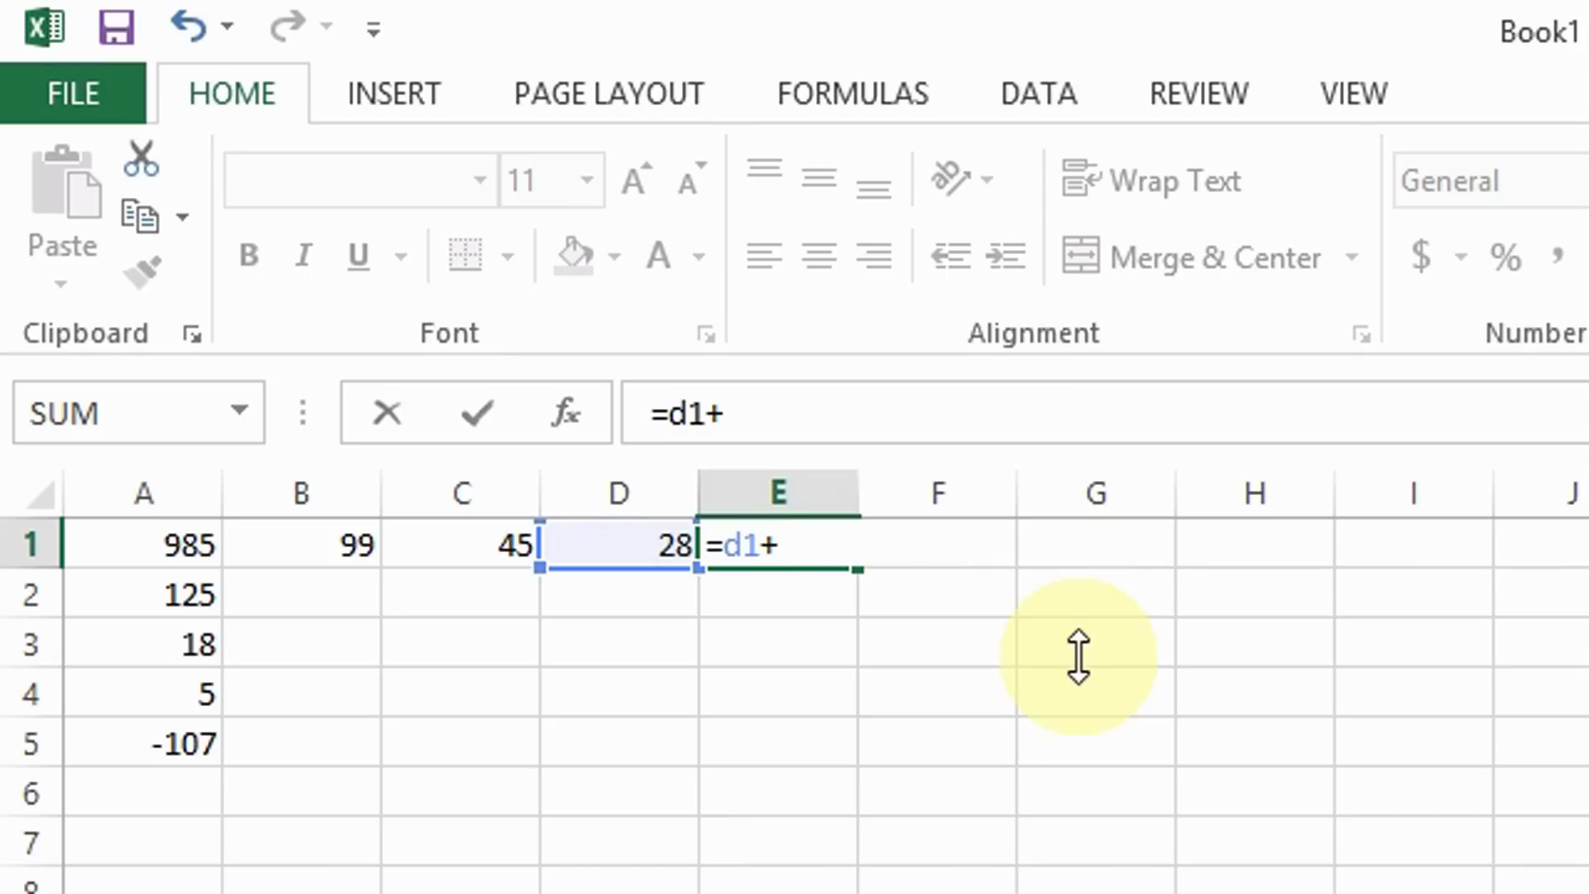
pyautogui.write('c')
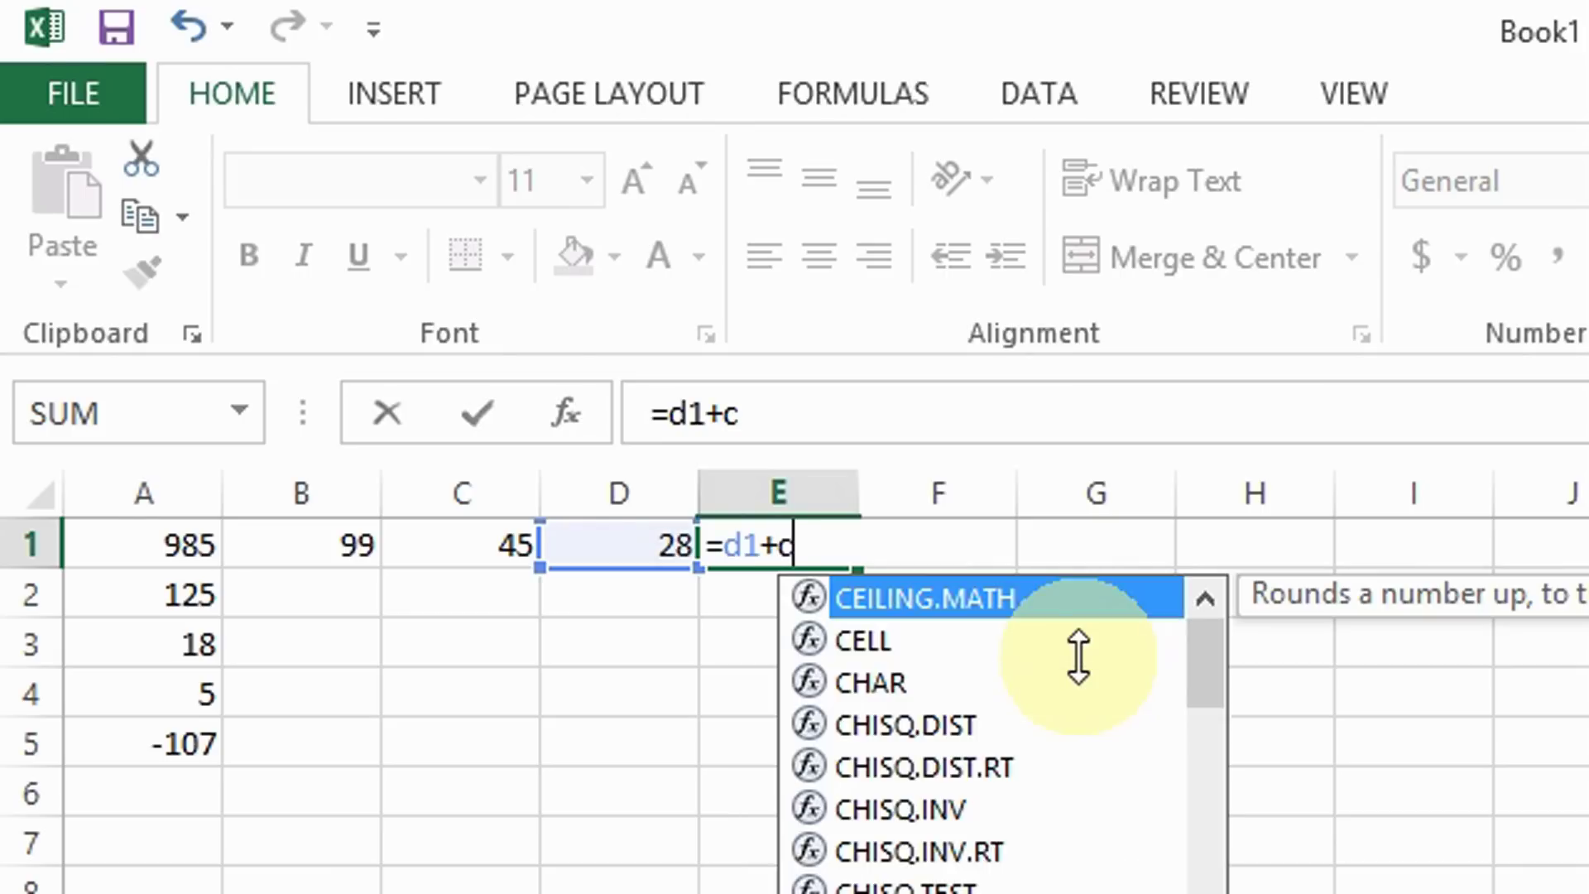
pyautogui.write('1+')
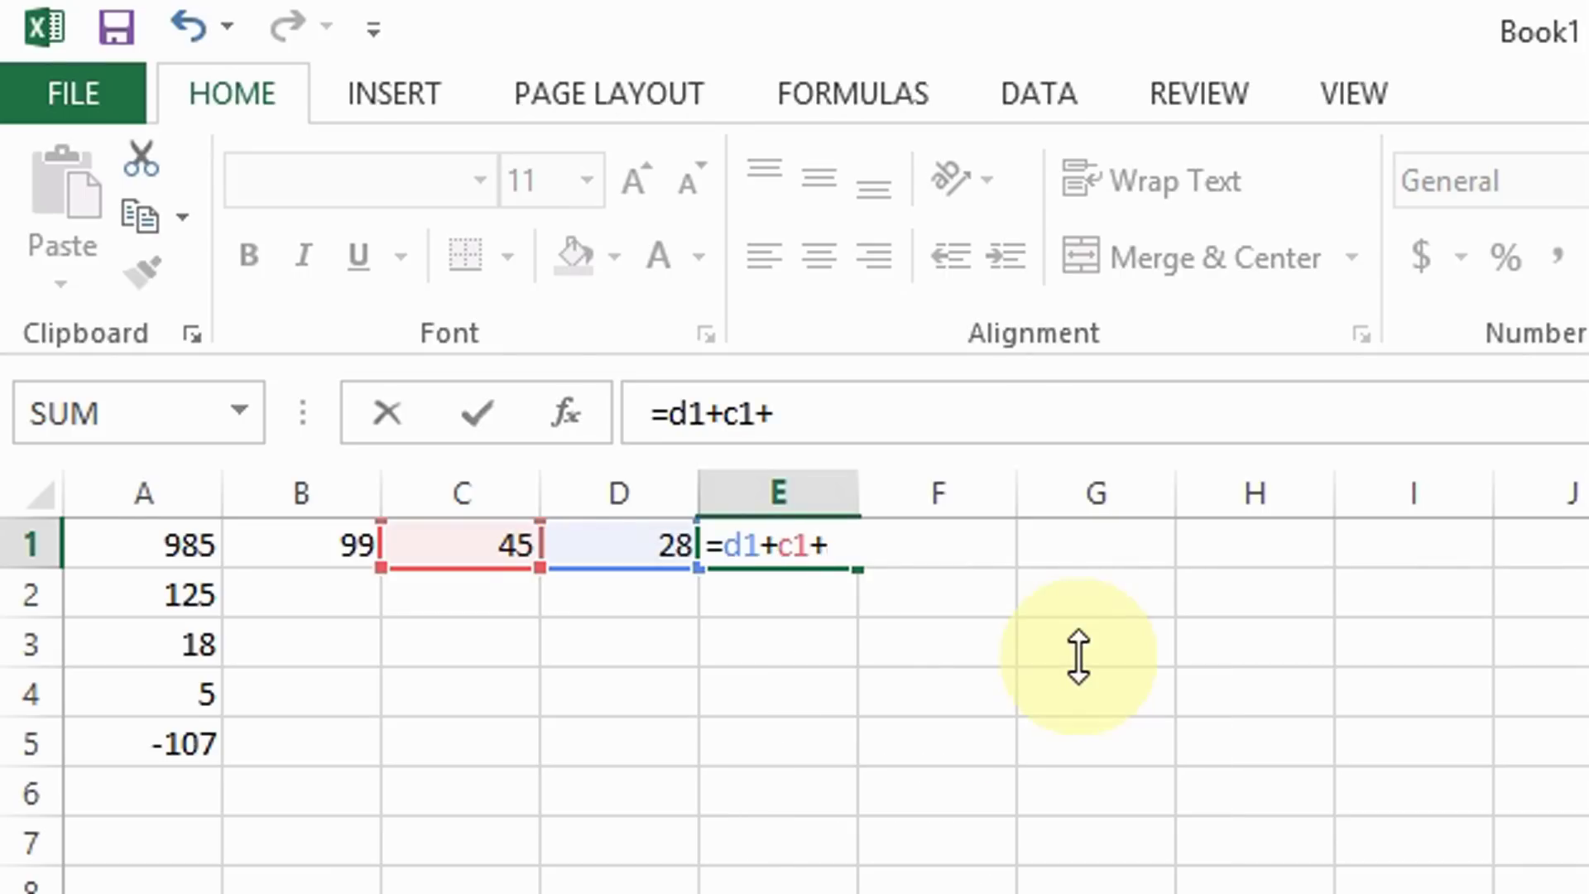
pyautogui.write('a1+')
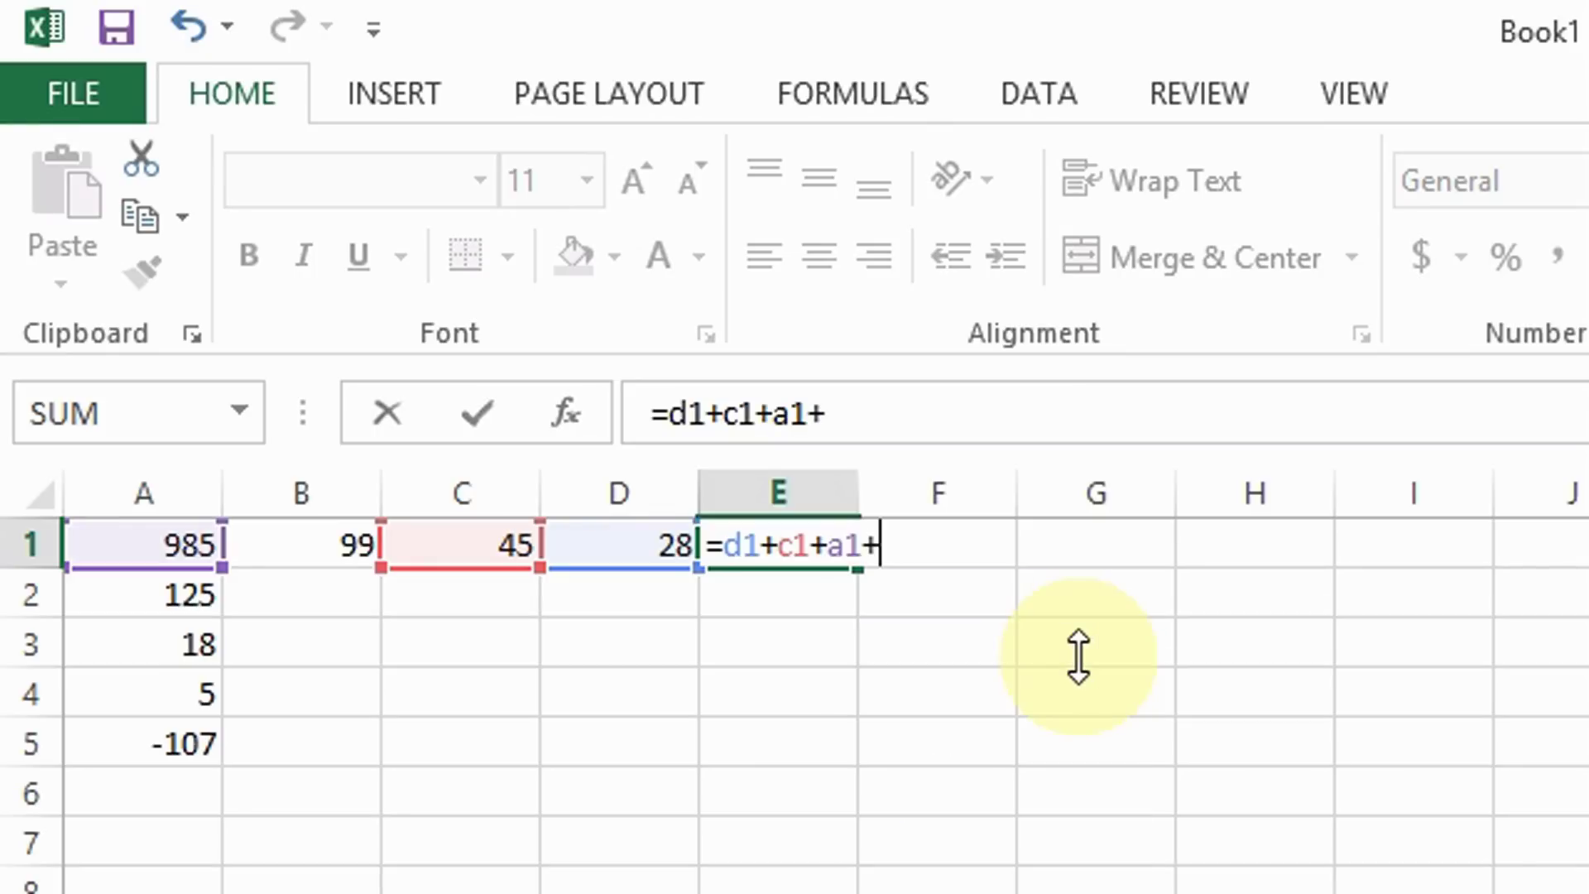
pyautogui.write('b1')
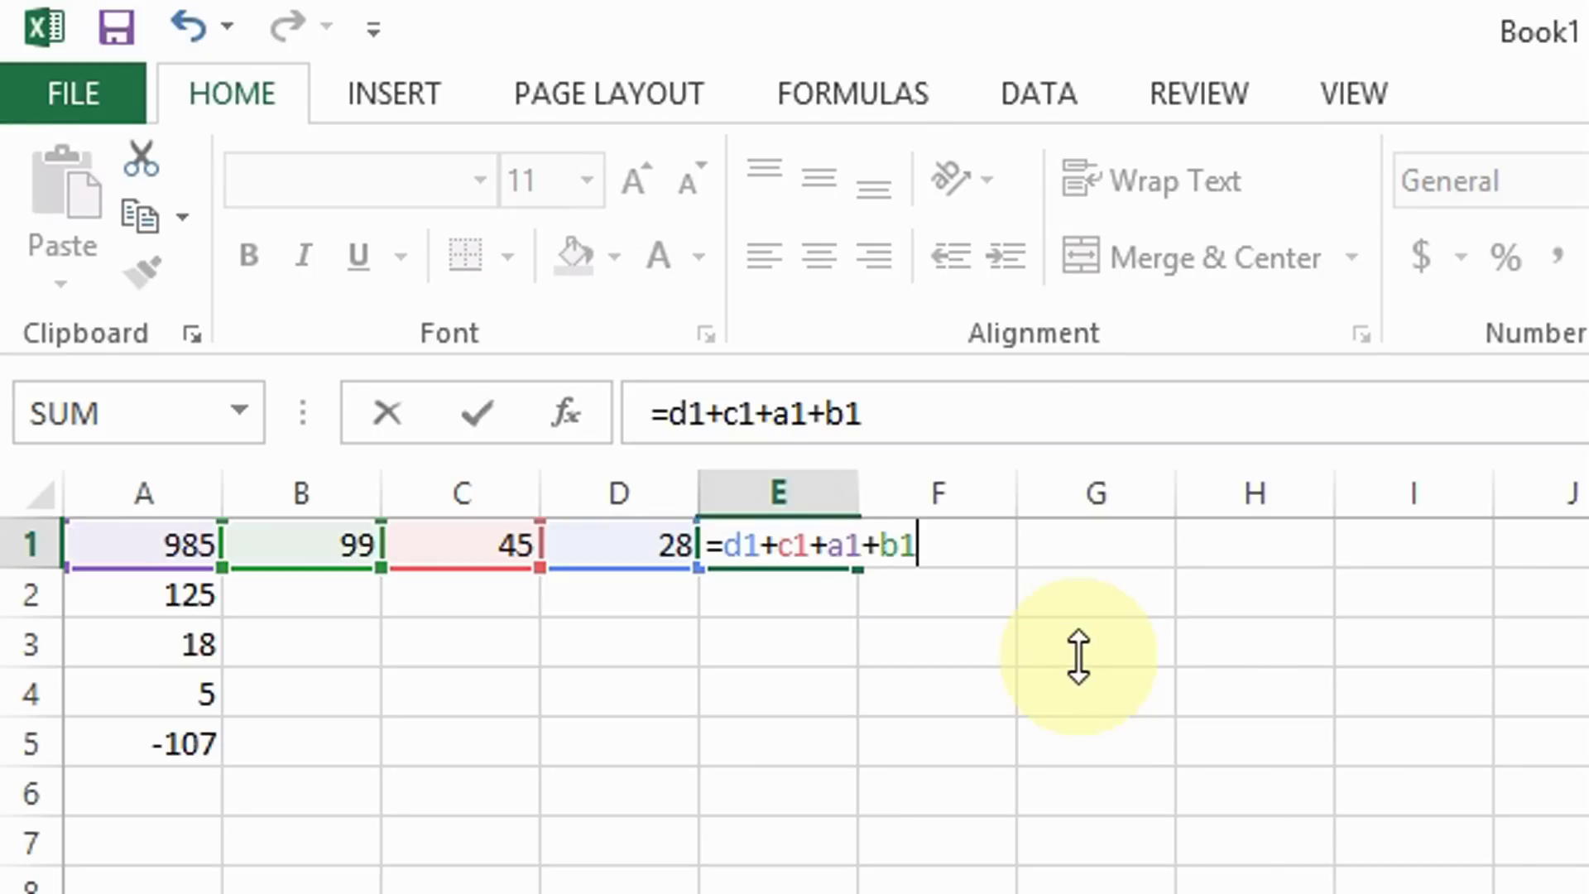
pyautogui.press('Return')
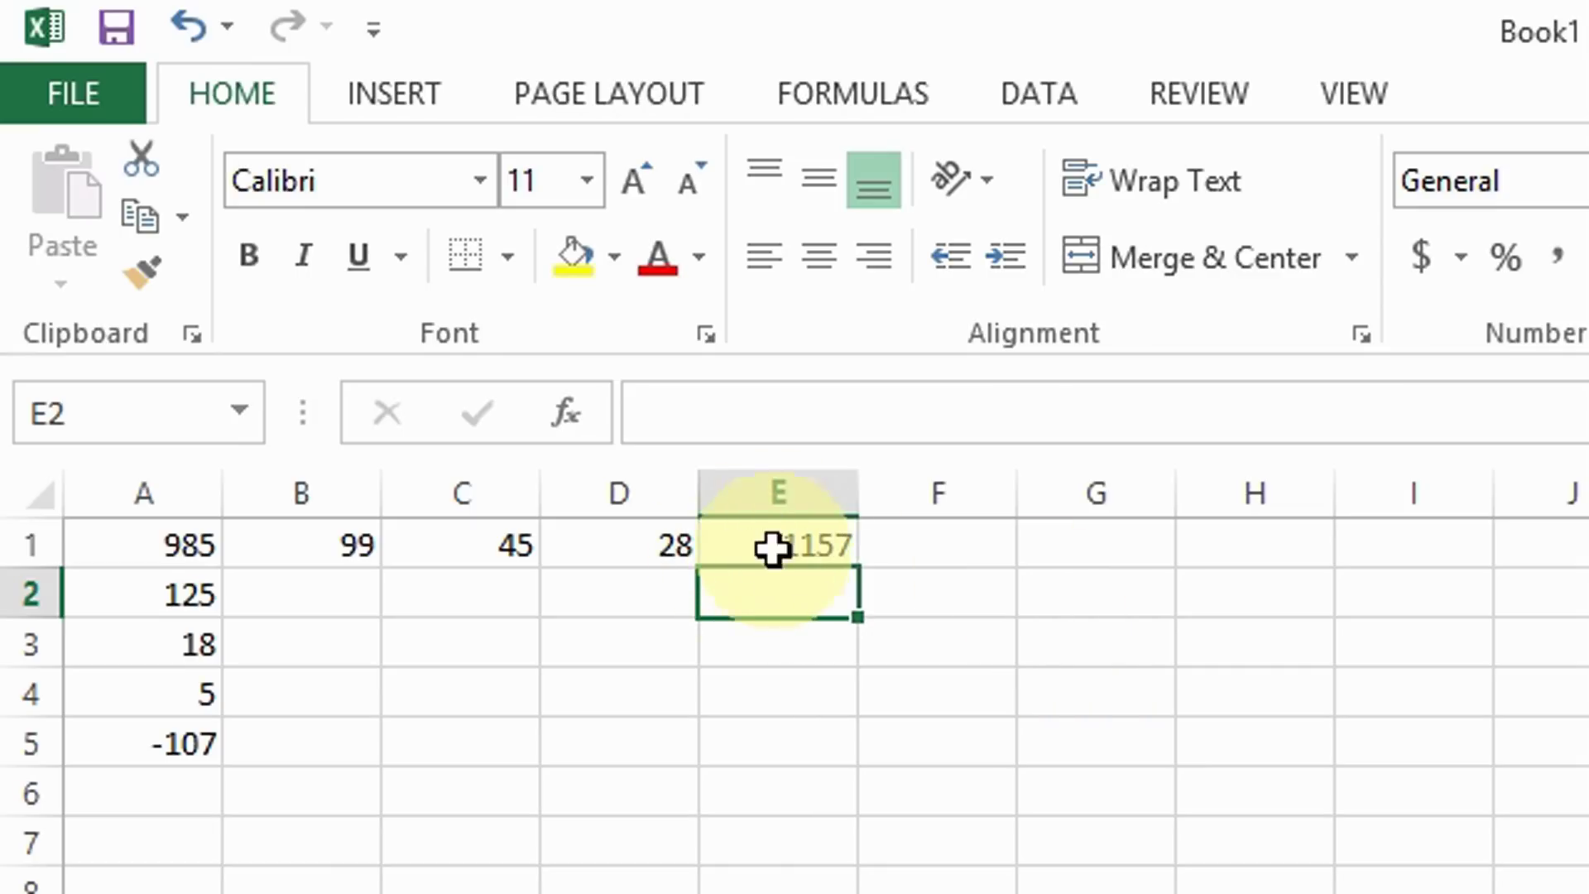
# Clear cell E1 and enter the addition formula =b1+d1 to add only two of the numbers in row 1.
pyautogui.click(830, 543)
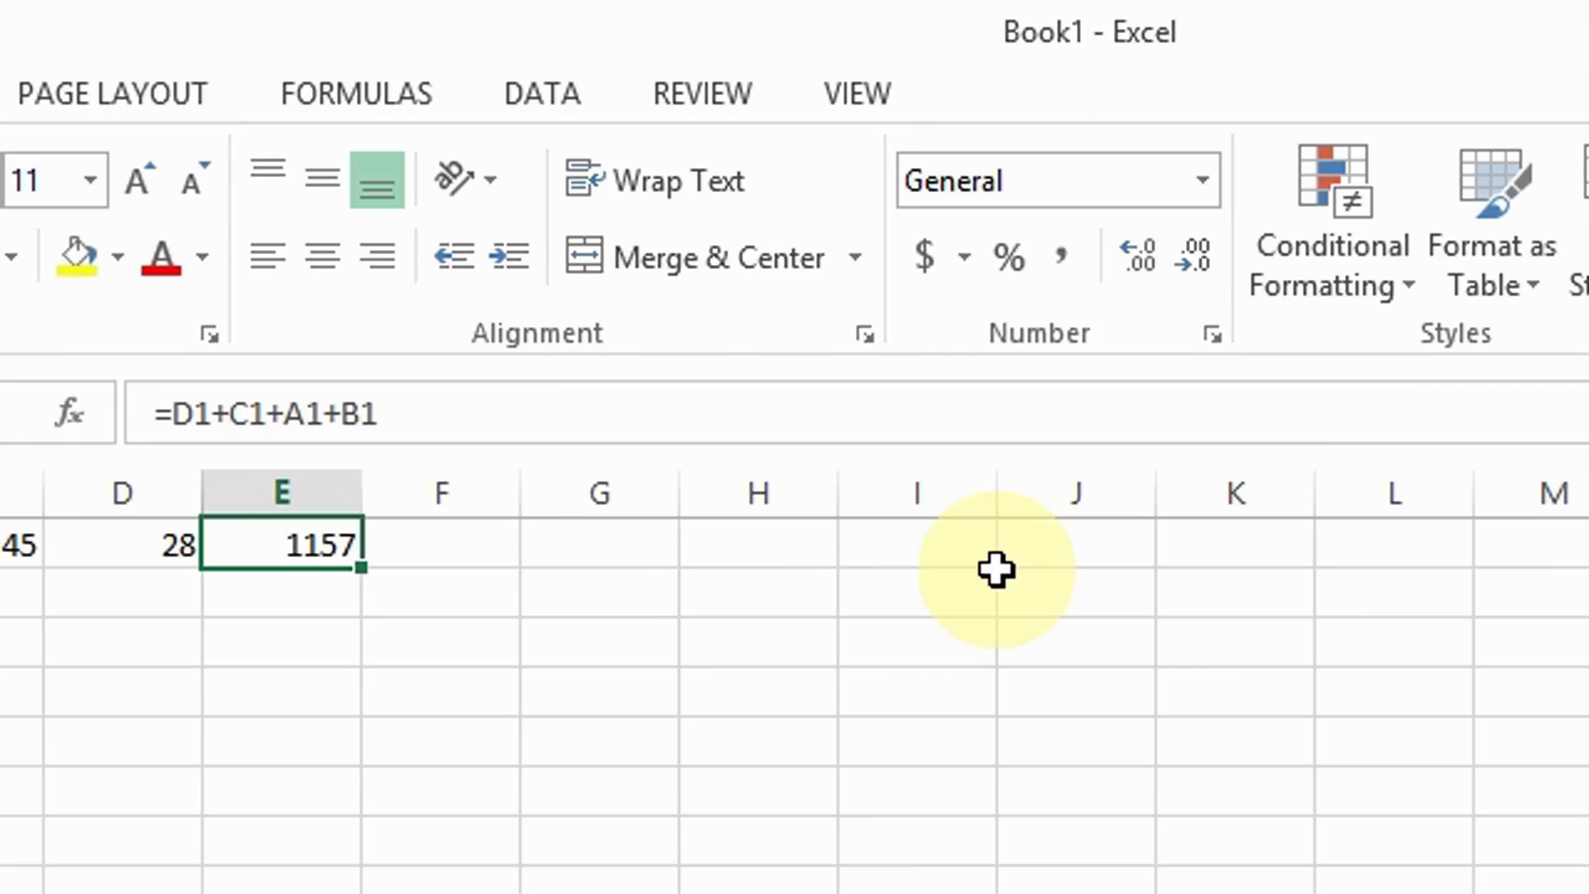
pyautogui.press('Delete')
pyautogui.moveTo(7, 11)
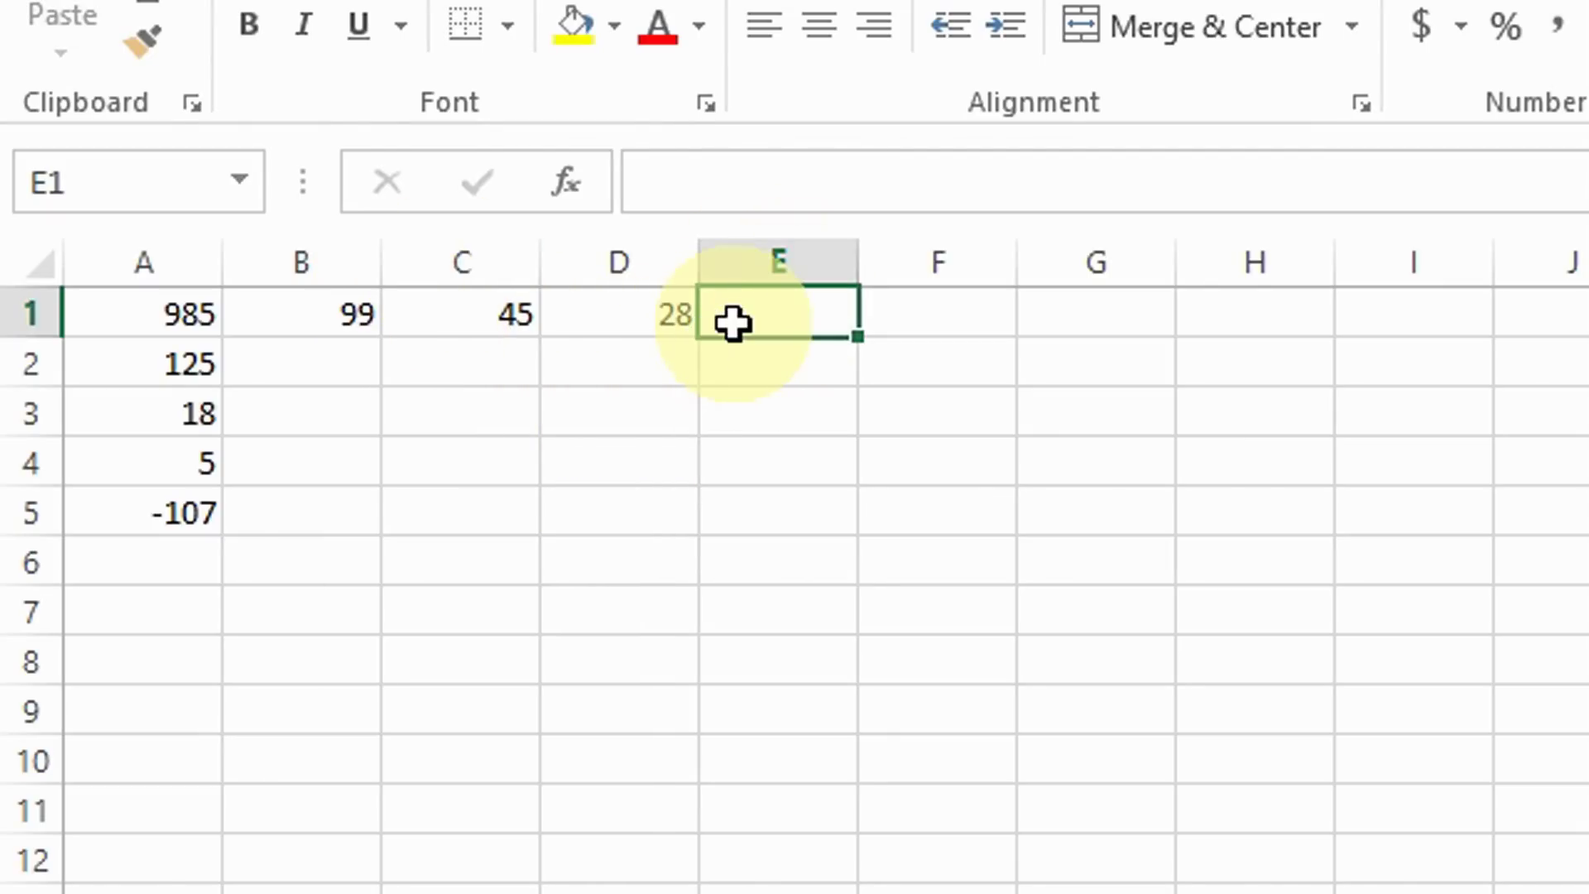
pyautogui.write('=')
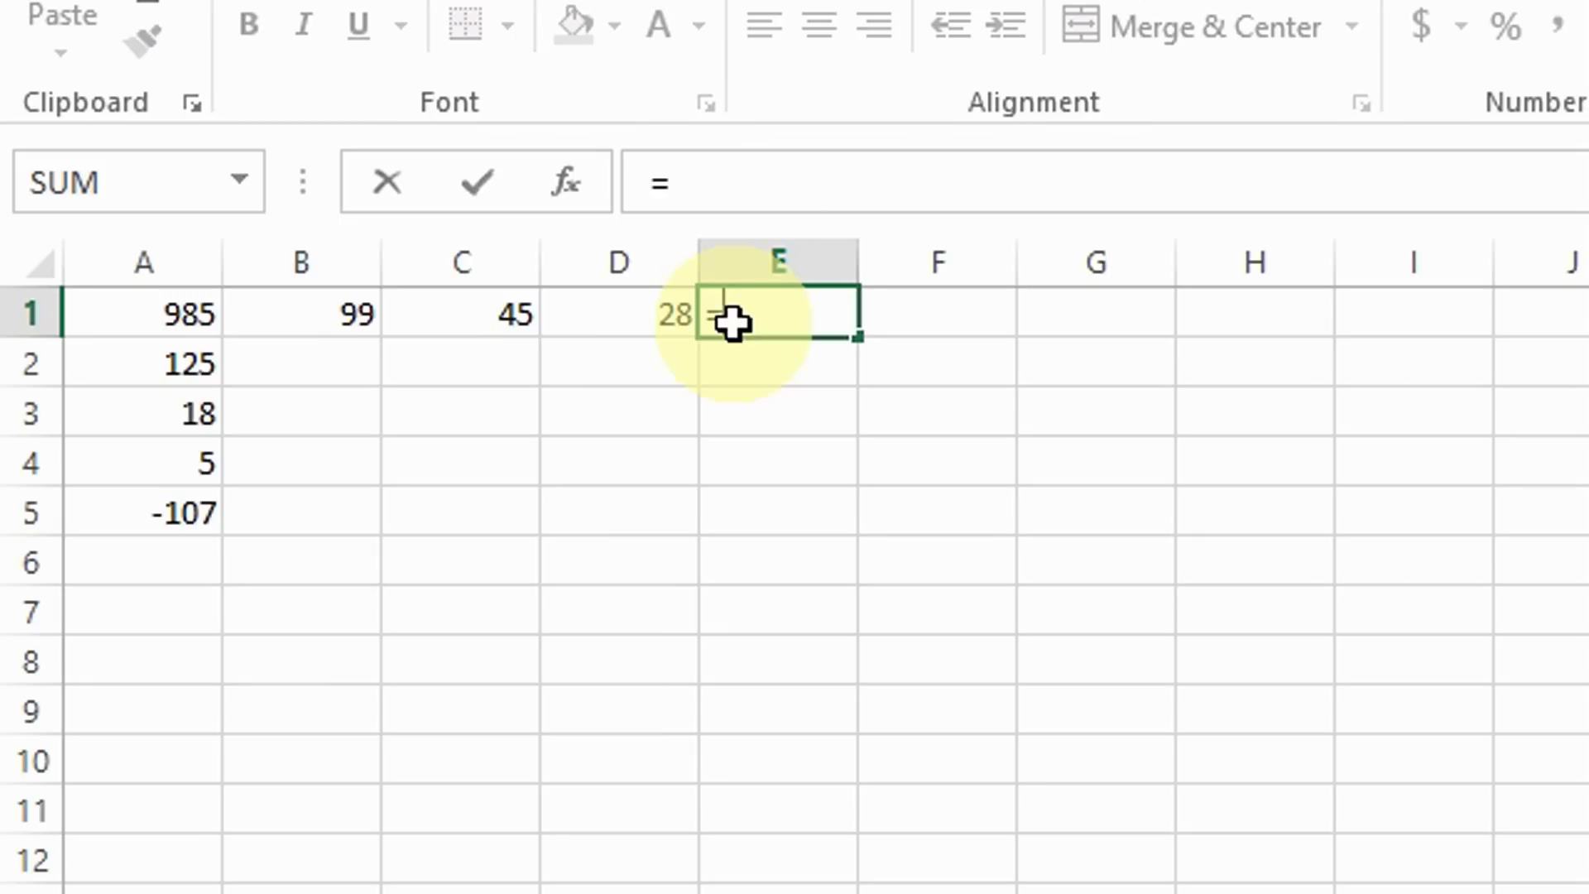
pyautogui.write('n1')
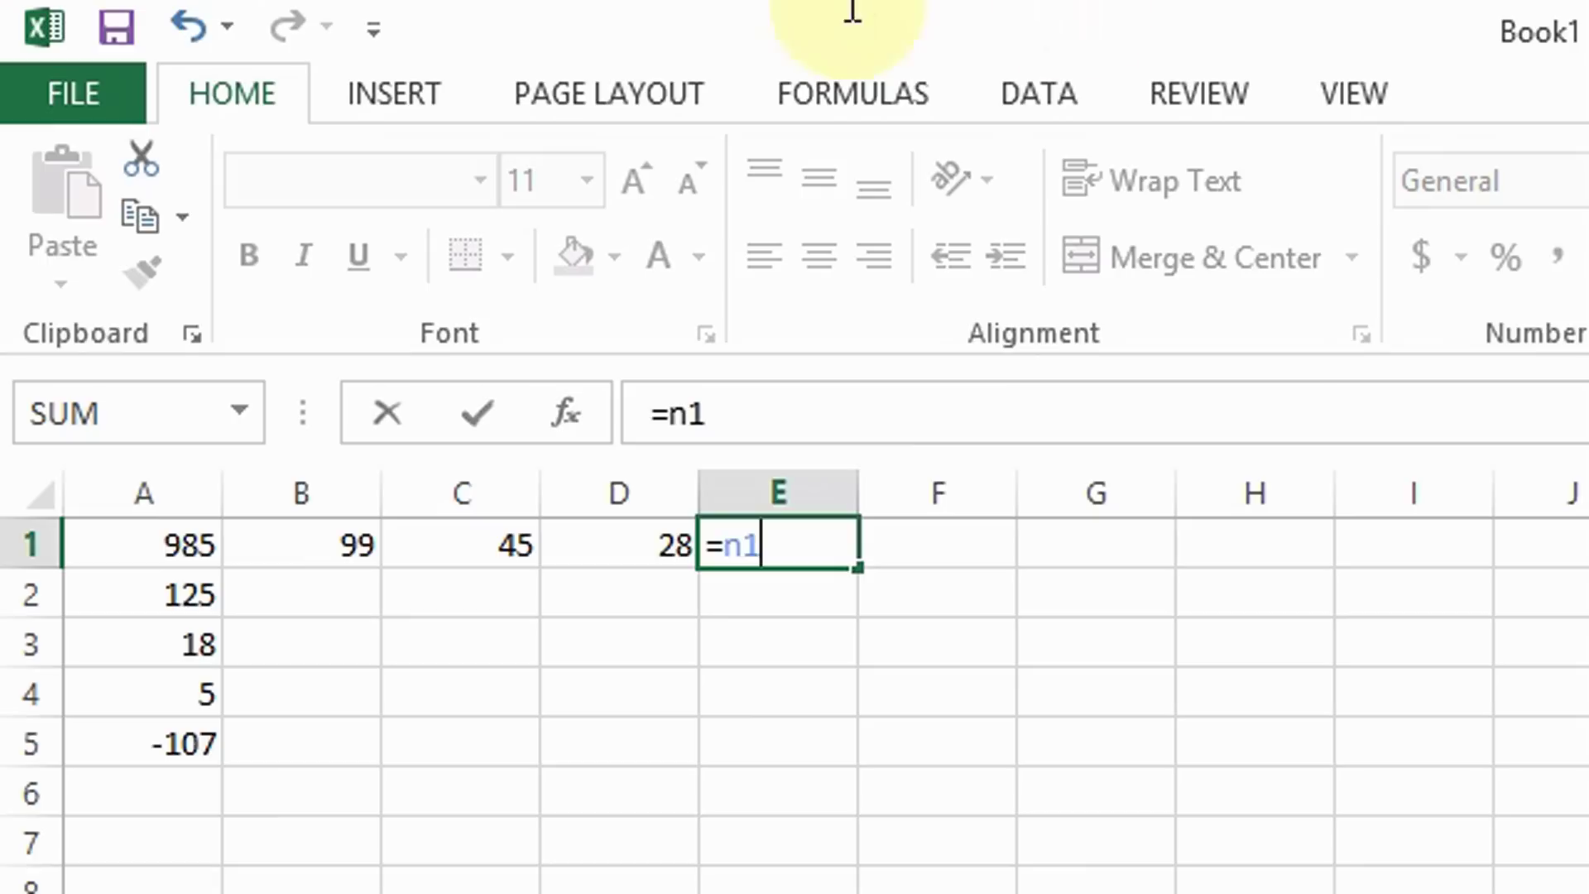
pyautogui.press('BackSpace')
pyautogui.press('BackSpace')
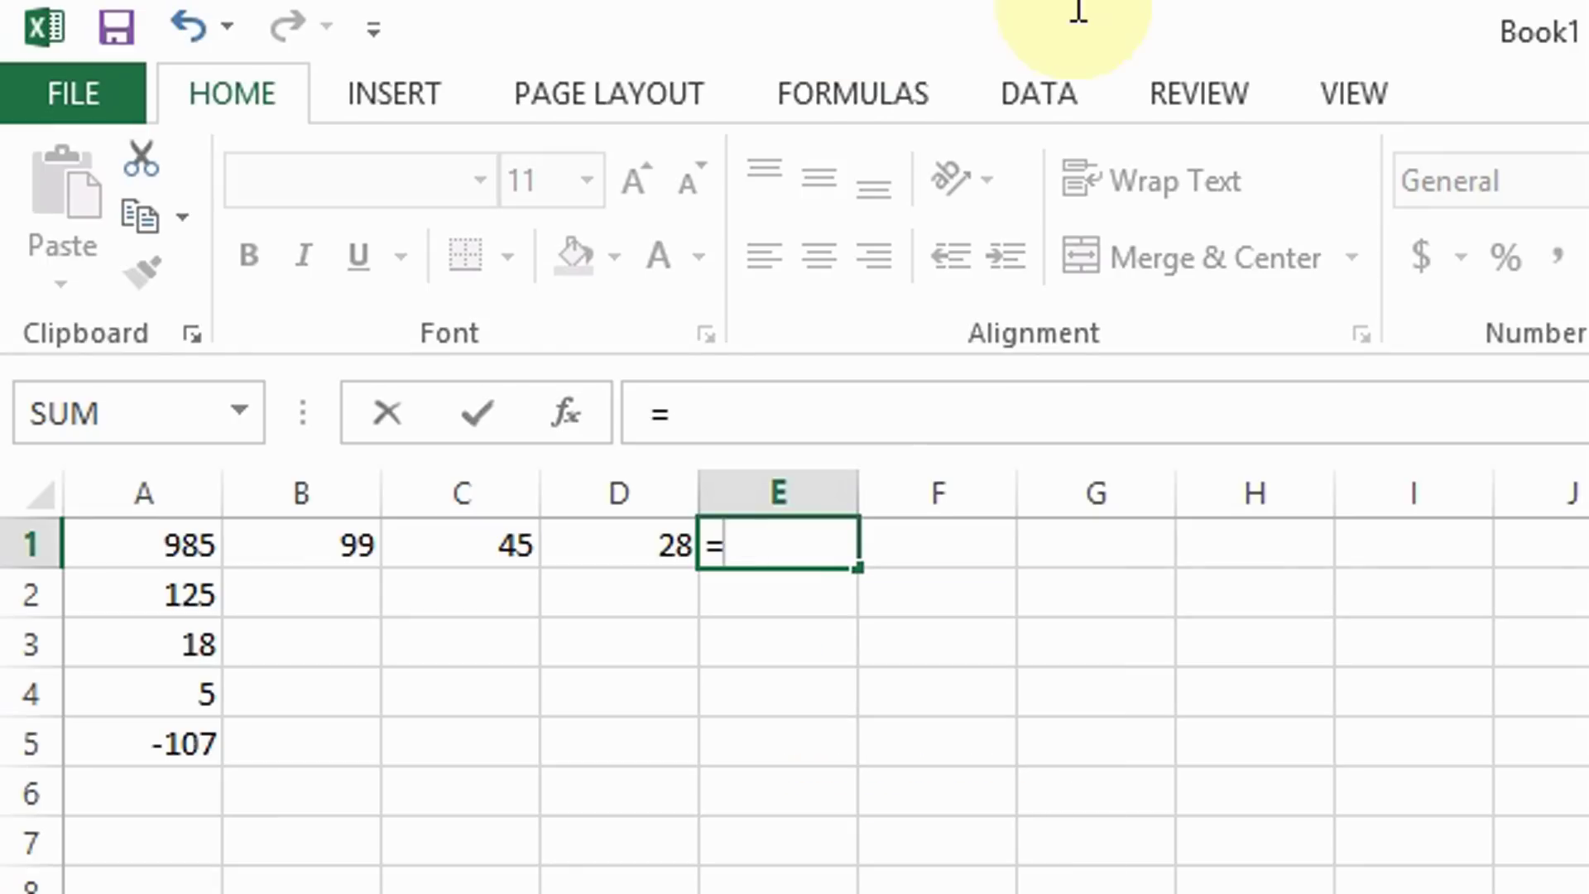
pyautogui.write('b1+d1')
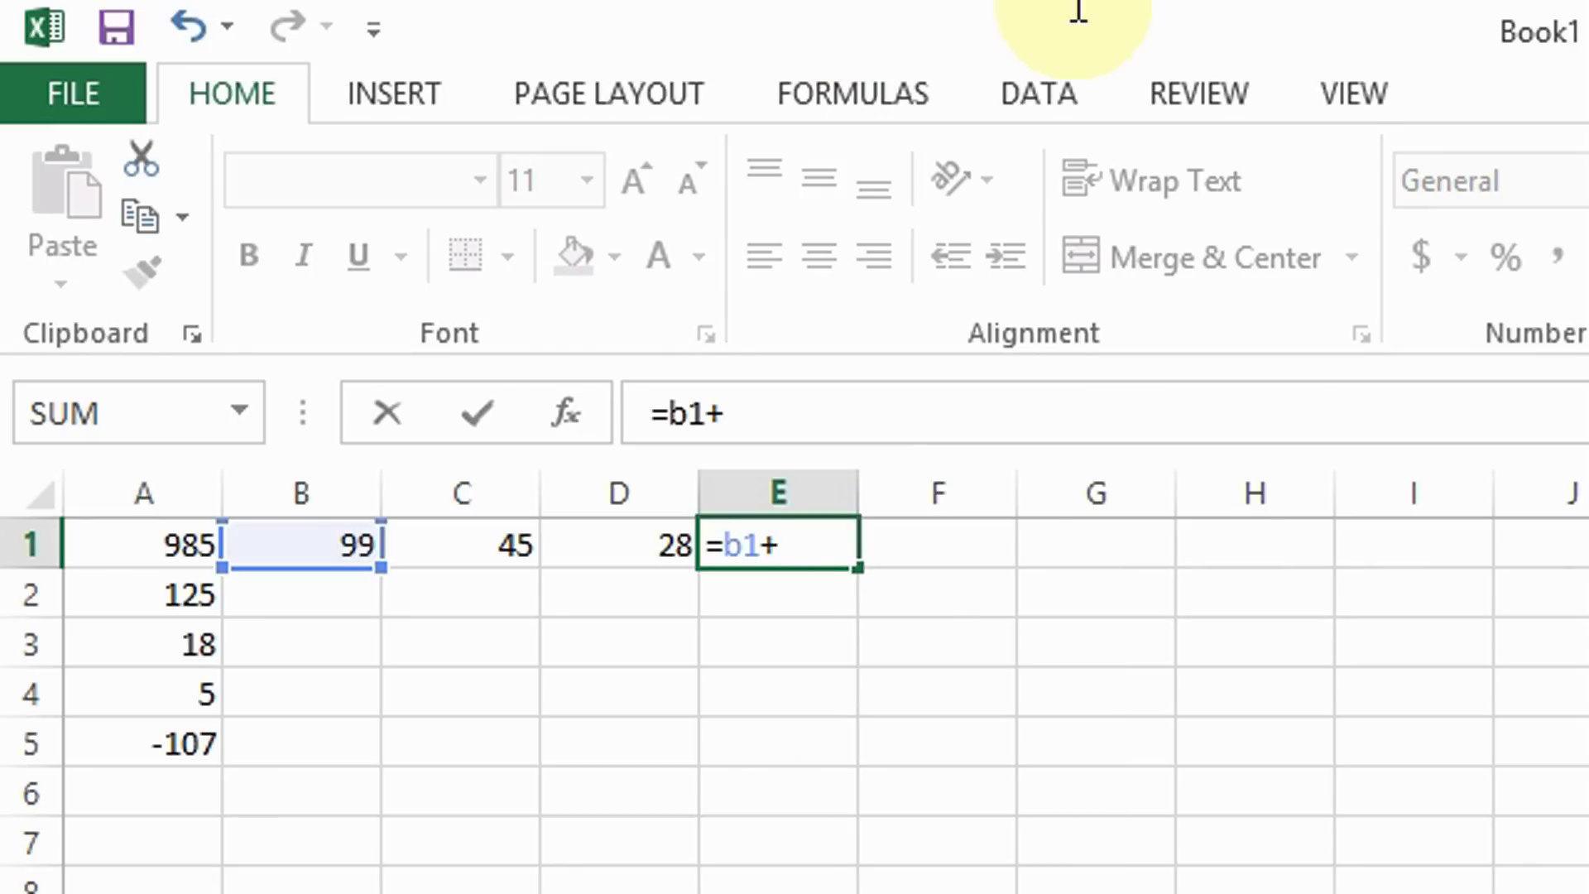
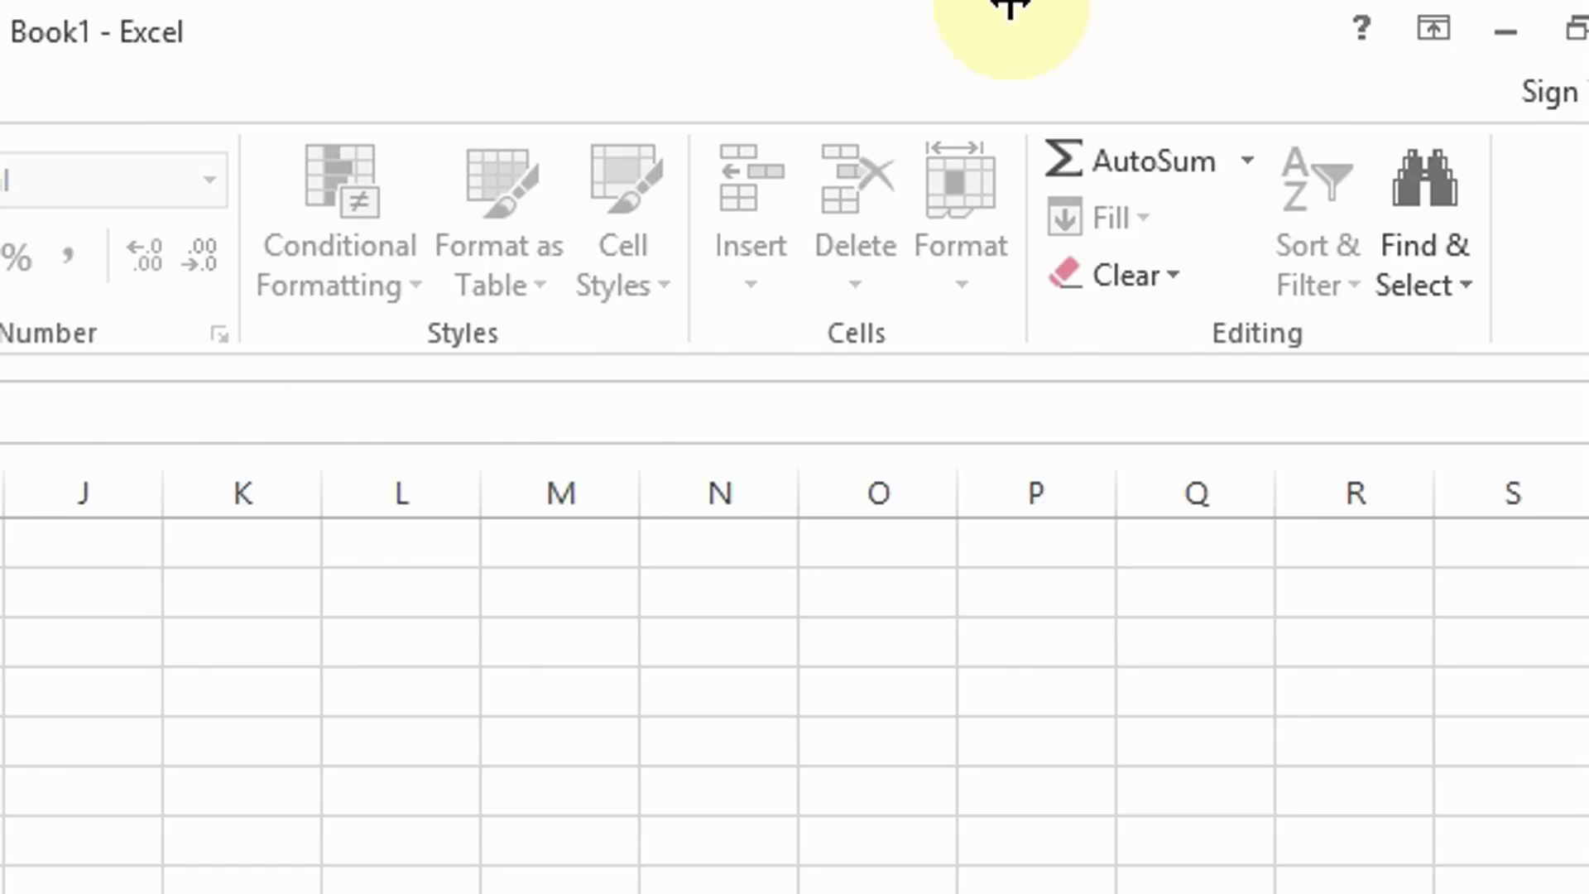
# Replace the formula in cell E1 with the reordered subtraction =d1-c1-a1-b1.
pyautogui.press('Escape')
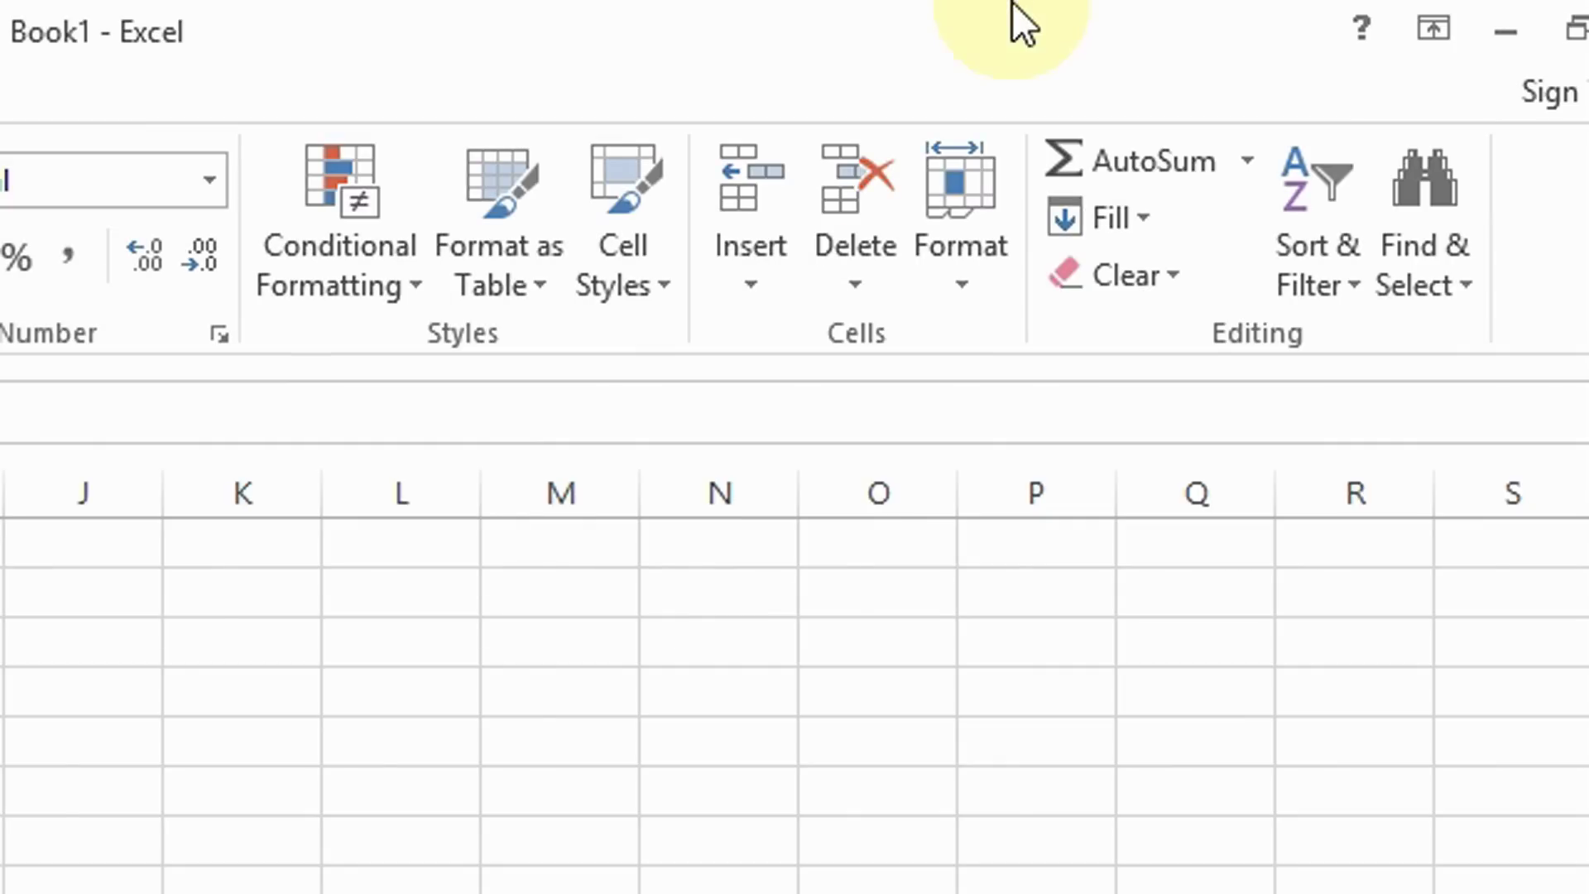
pyautogui.click(691, 535)
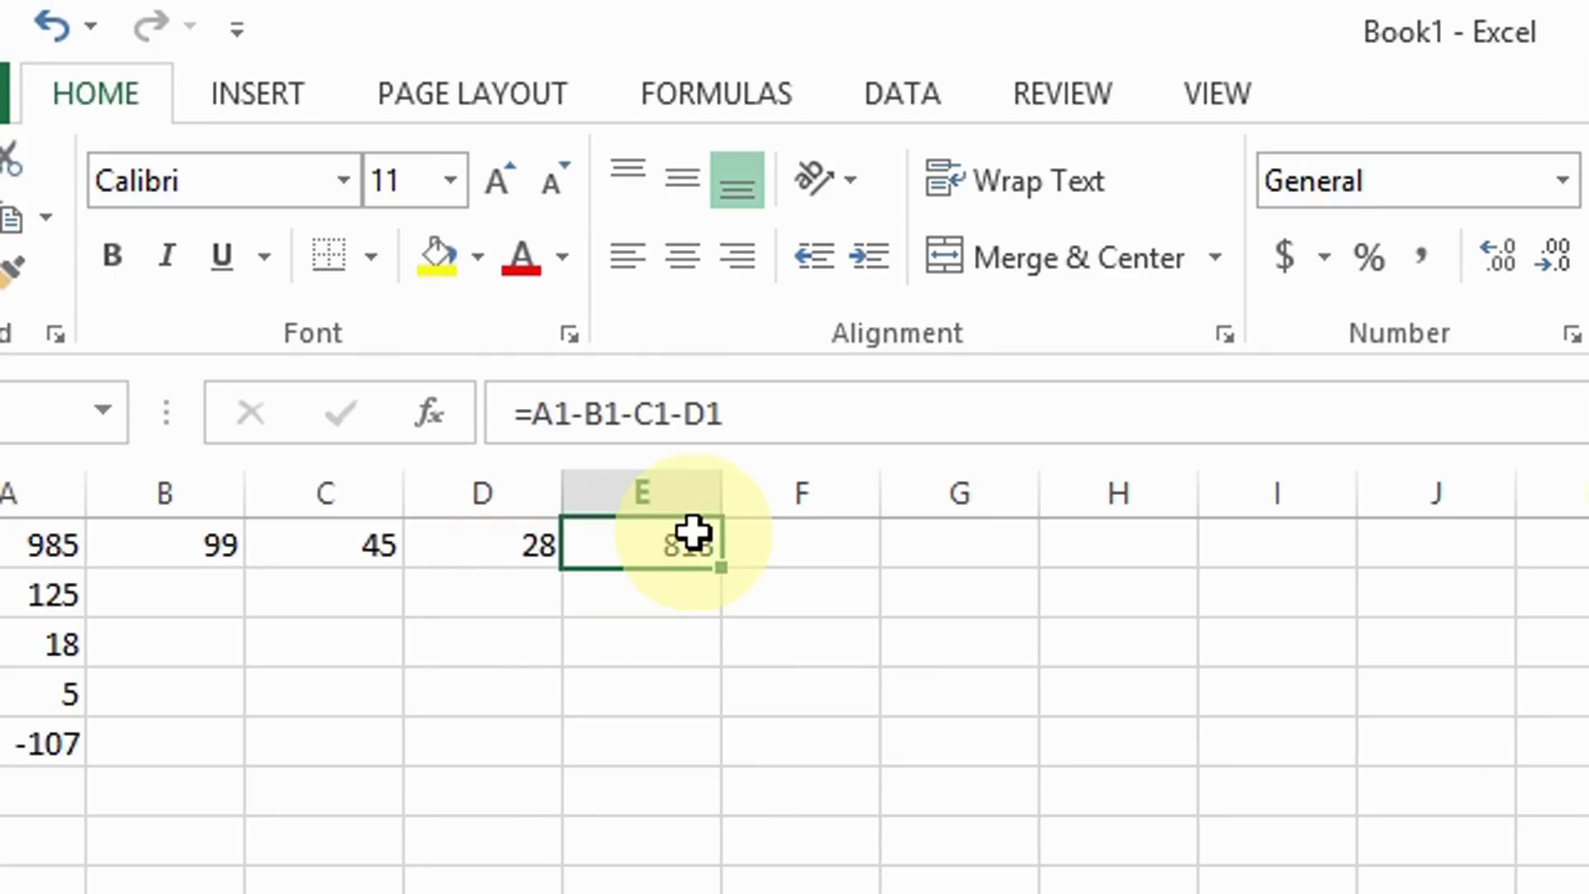
pyautogui.press('BackSpace')
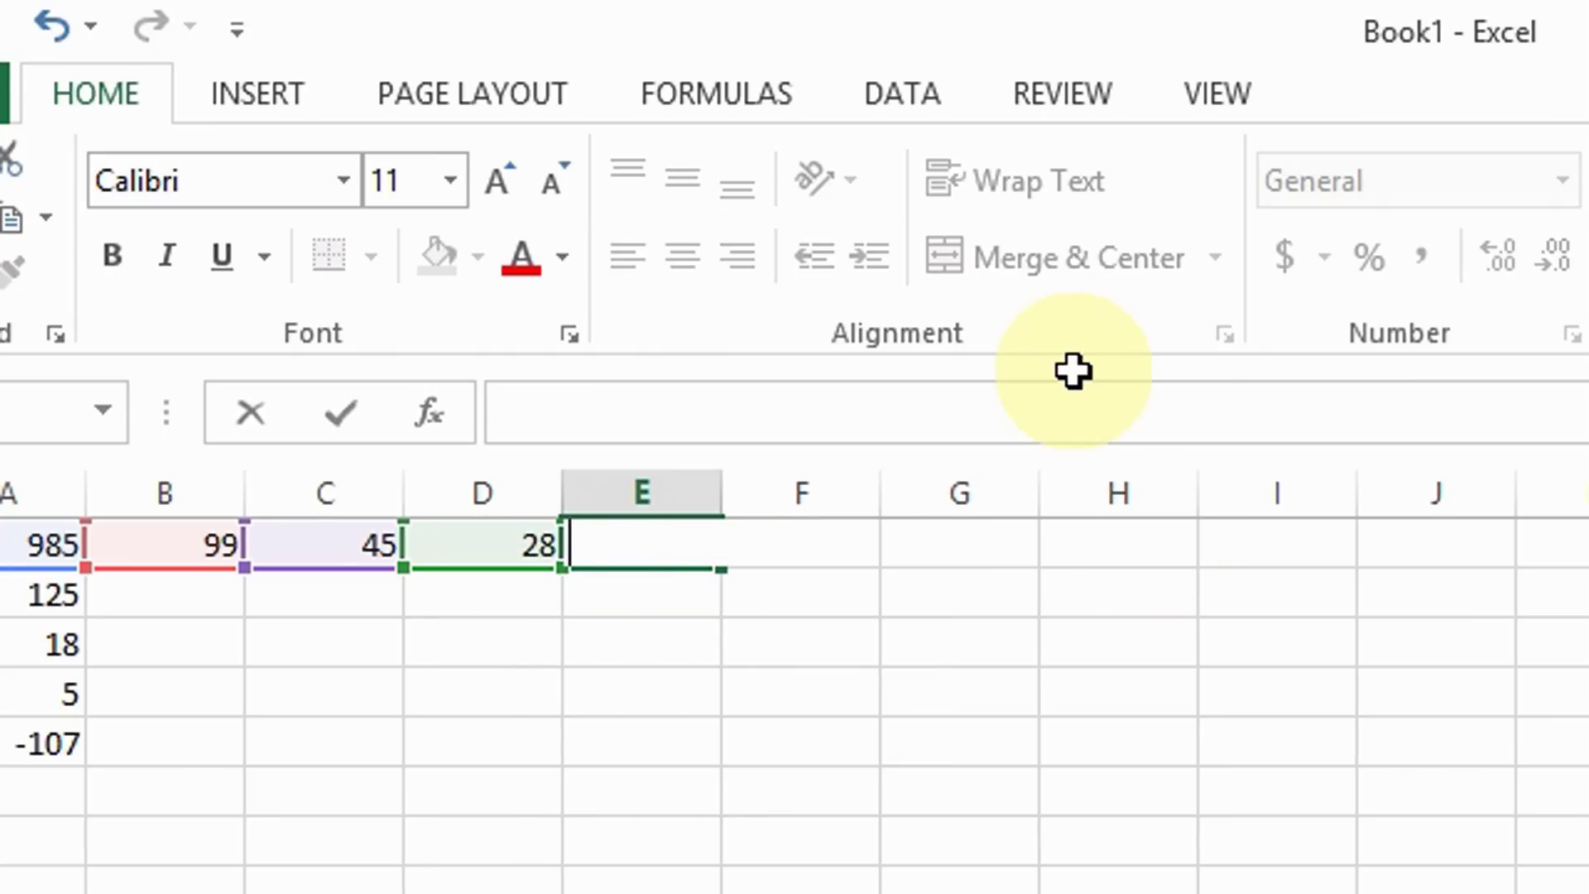
pyautogui.write('=')
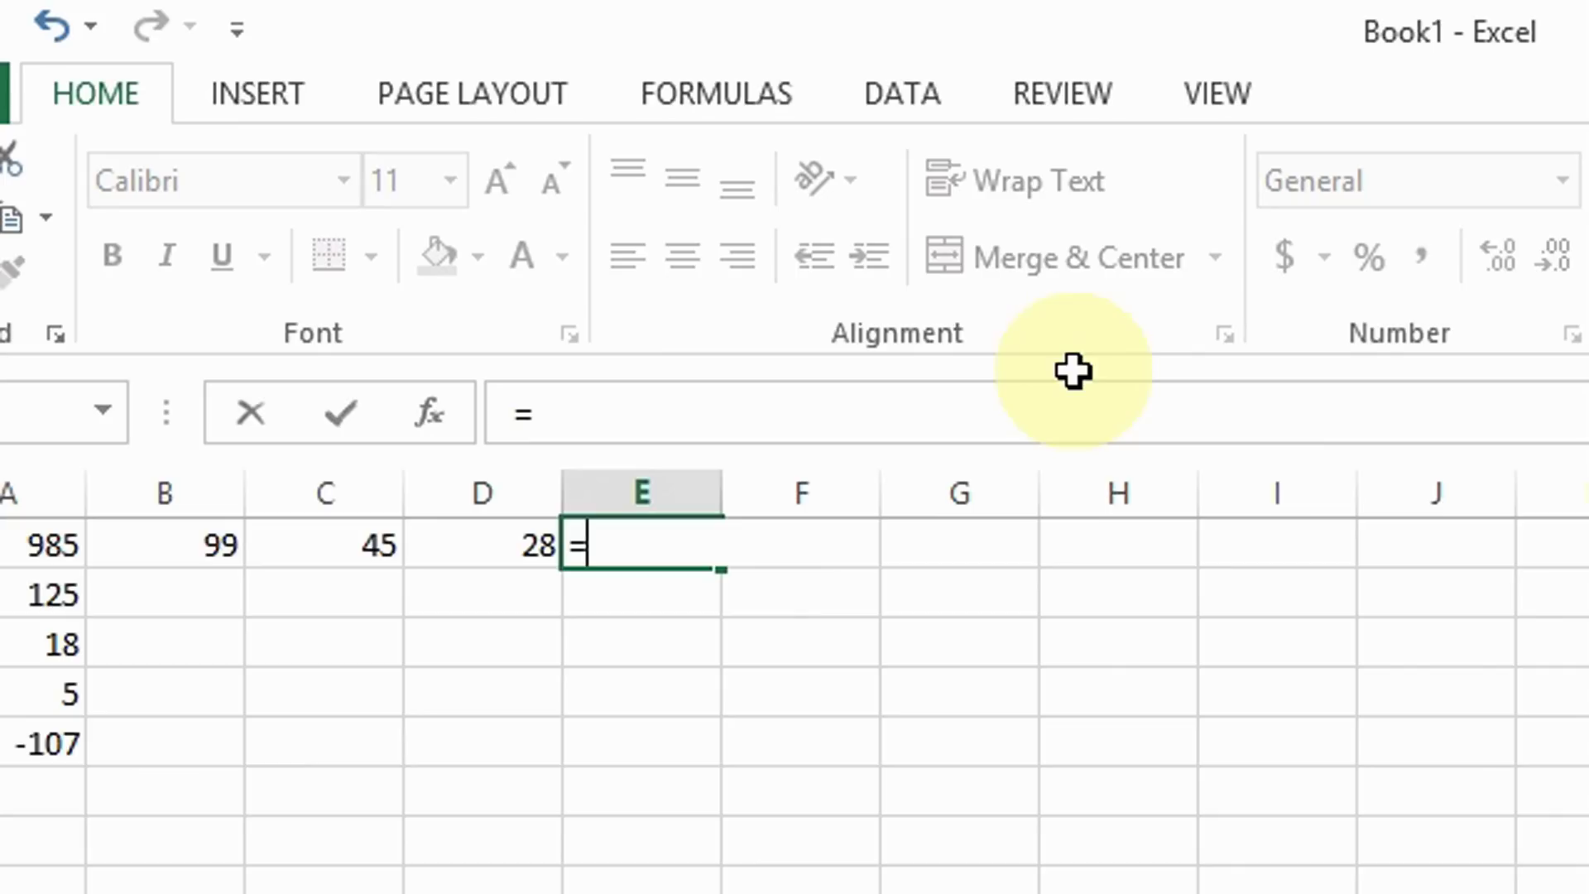
pyautogui.write('d1-')
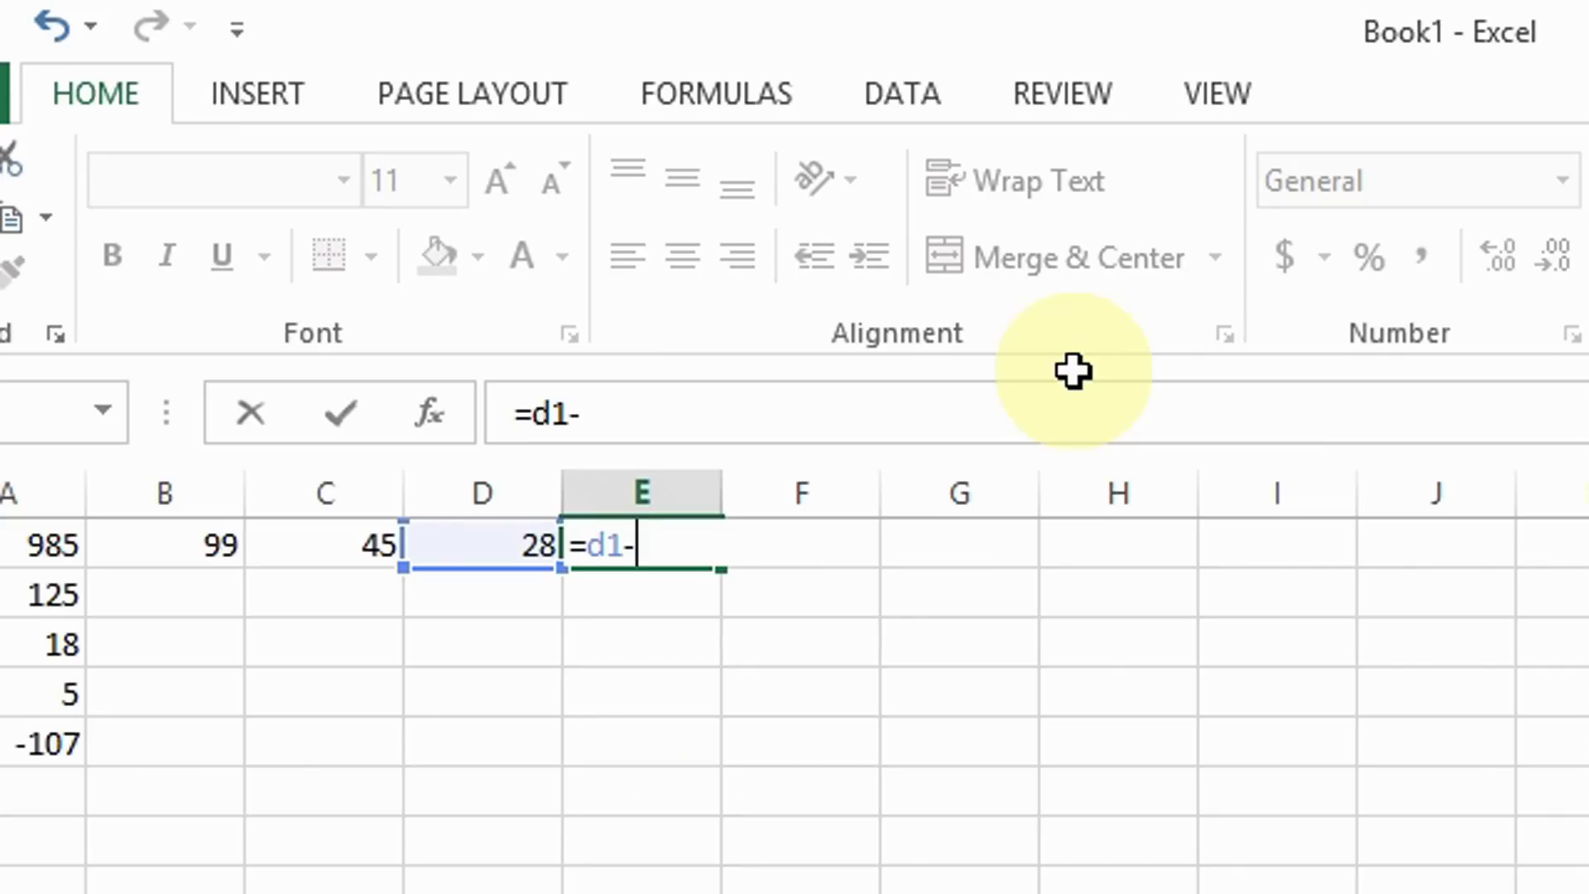
pyautogui.write('c1')
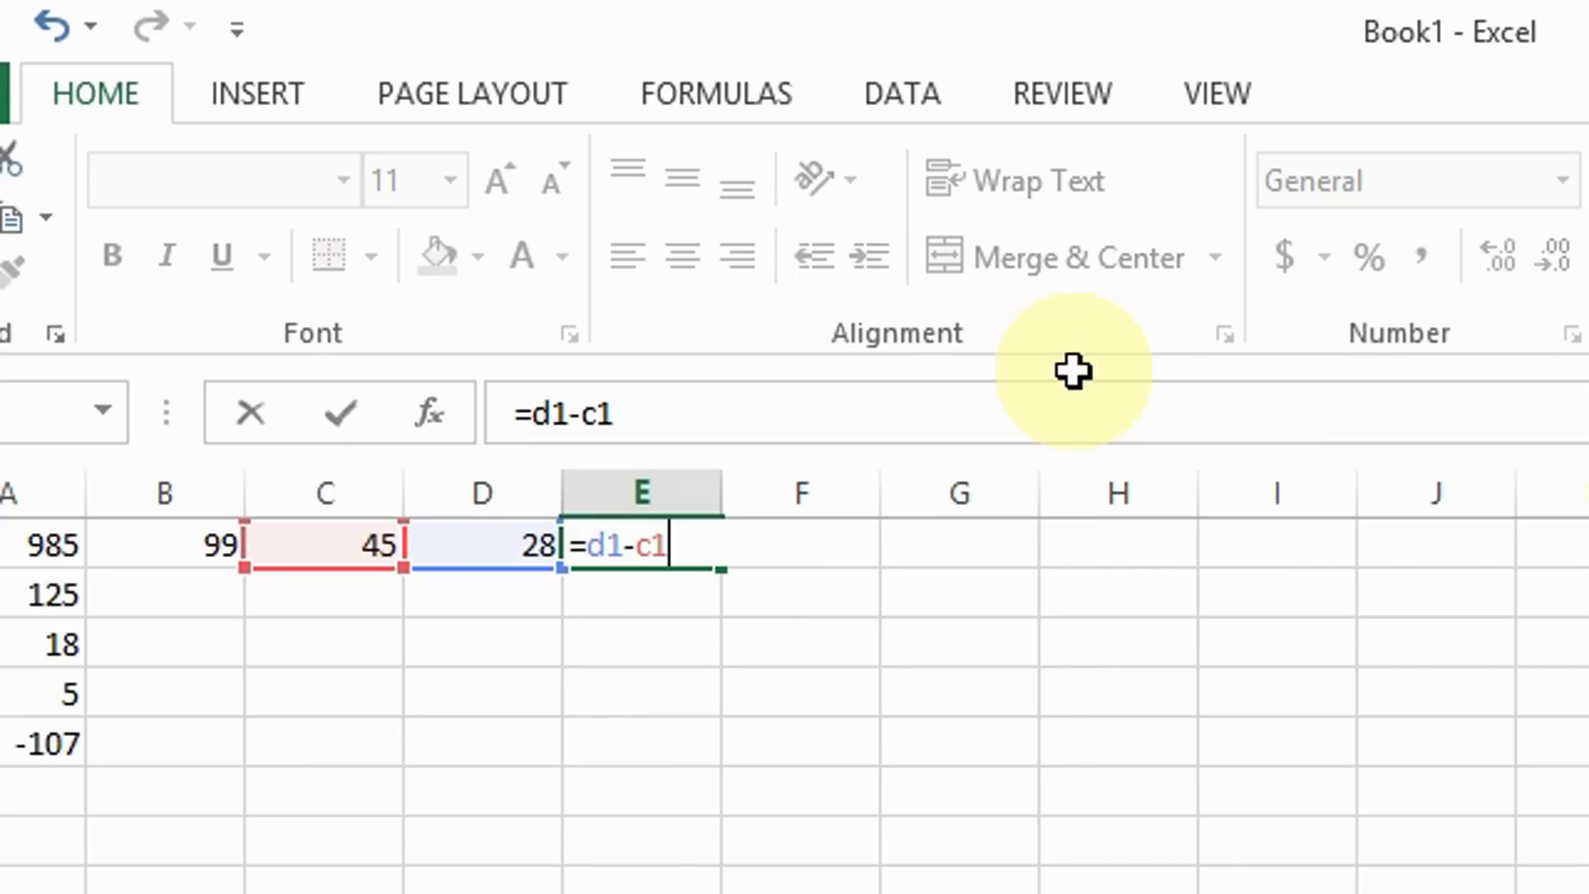
pyautogui.write('-a1')
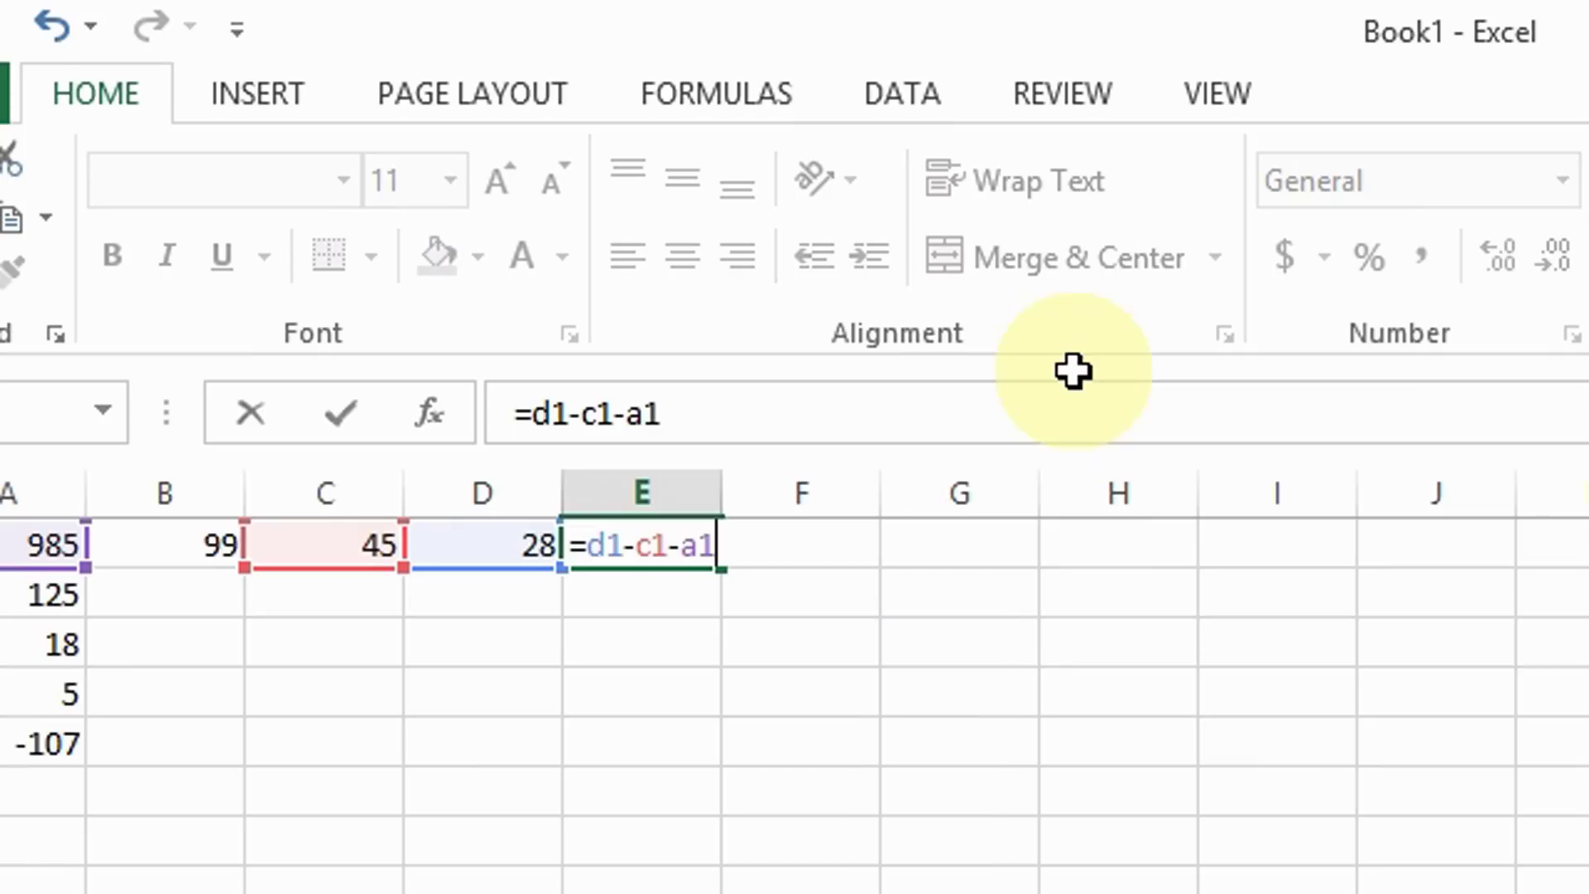
pyautogui.write('-a')
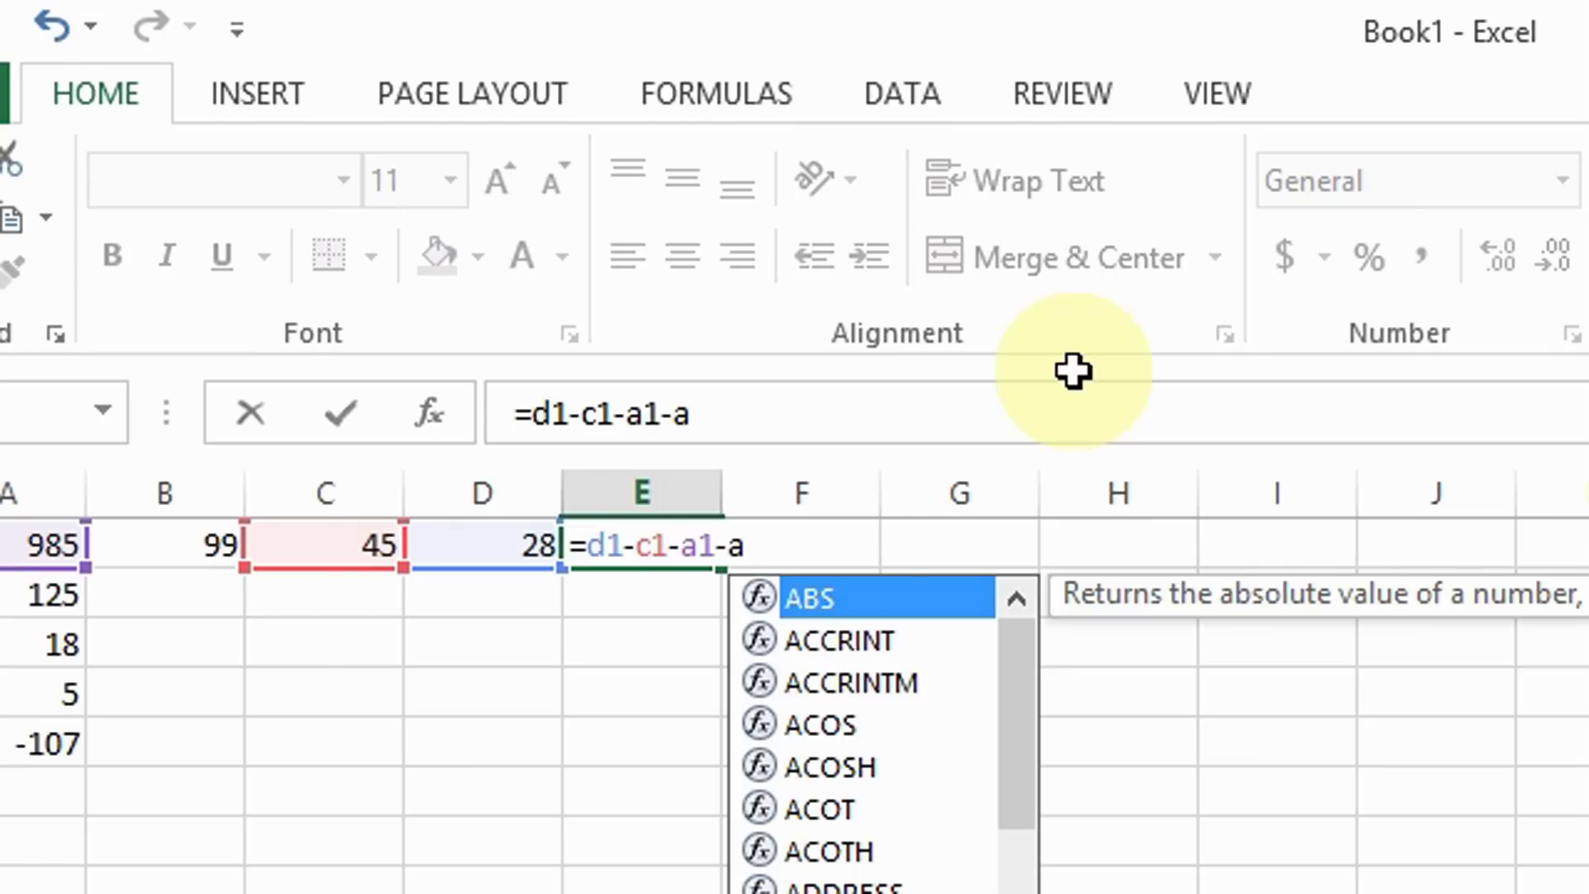
pyautogui.press('BackSpace')
pyautogui.write('b')
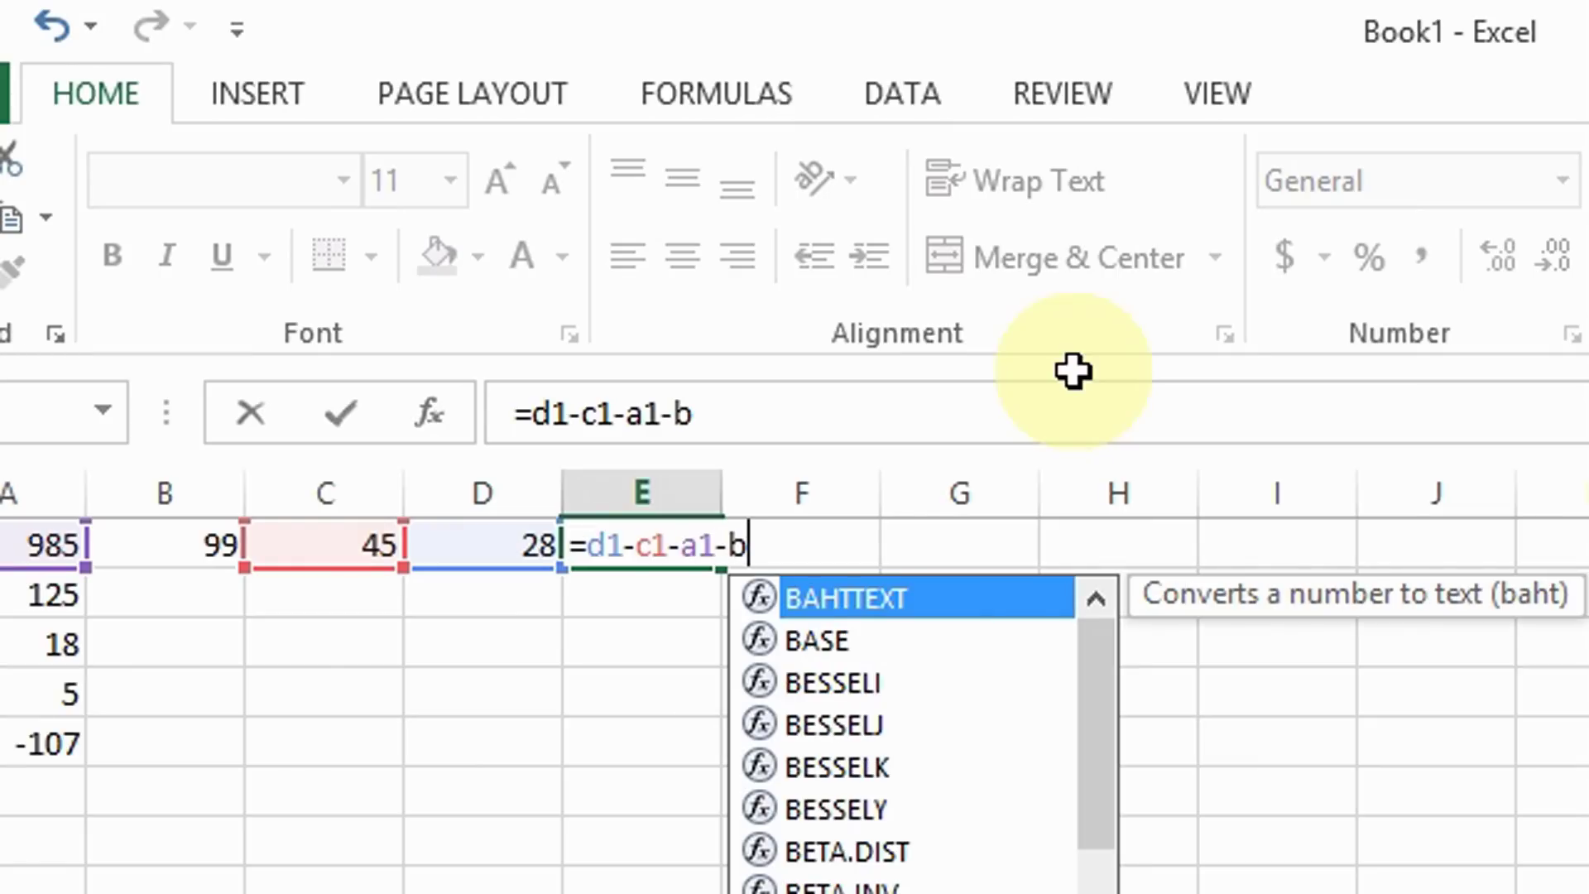
pyautogui.write('1')
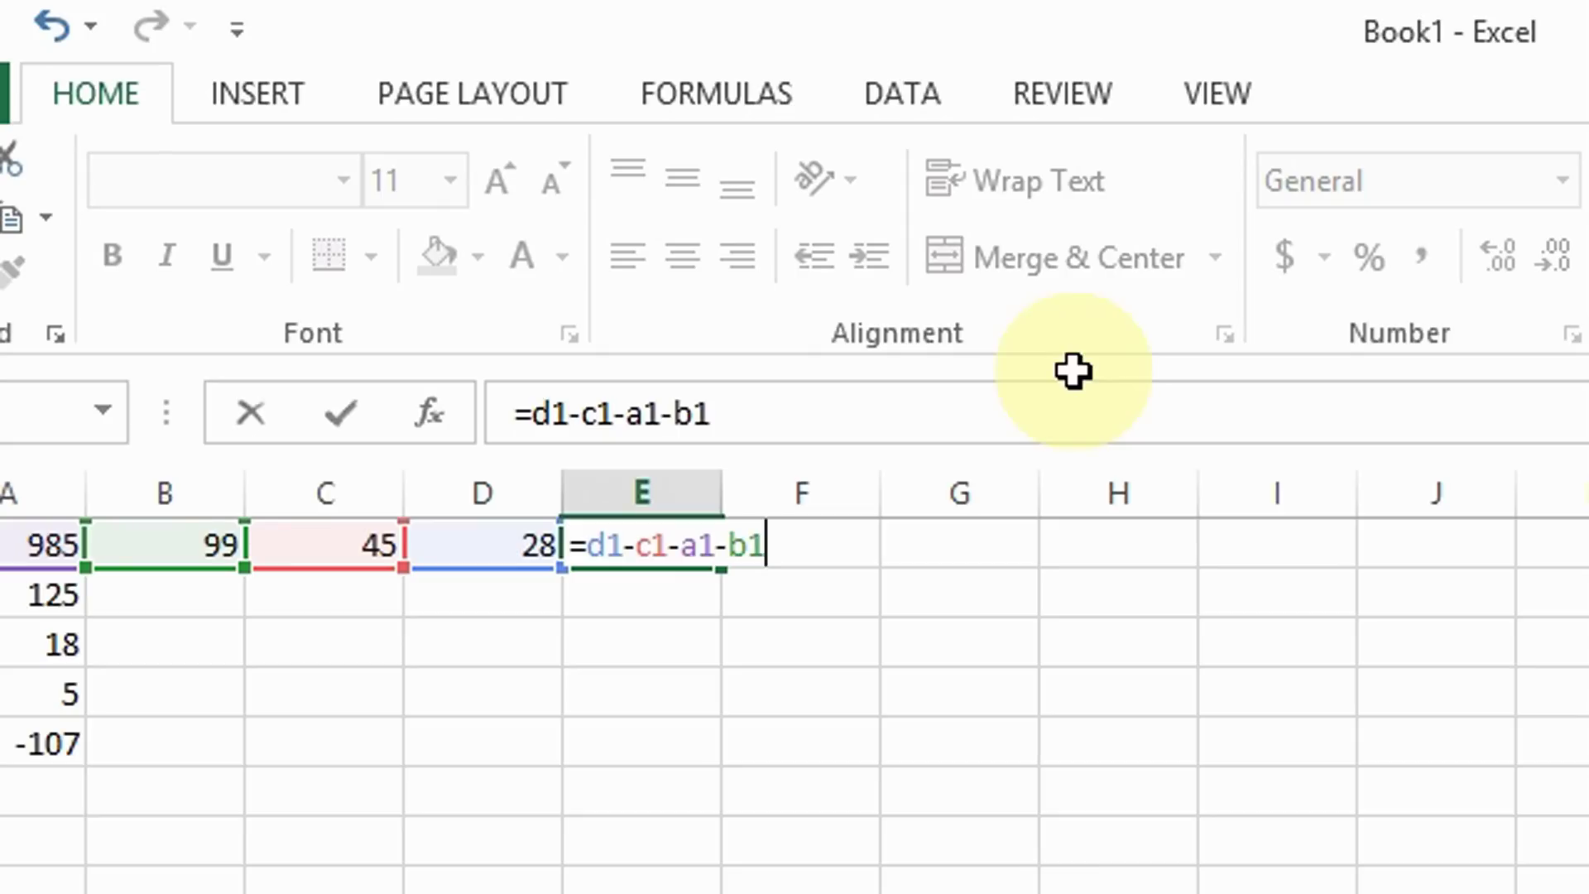
pyautogui.press('Return')
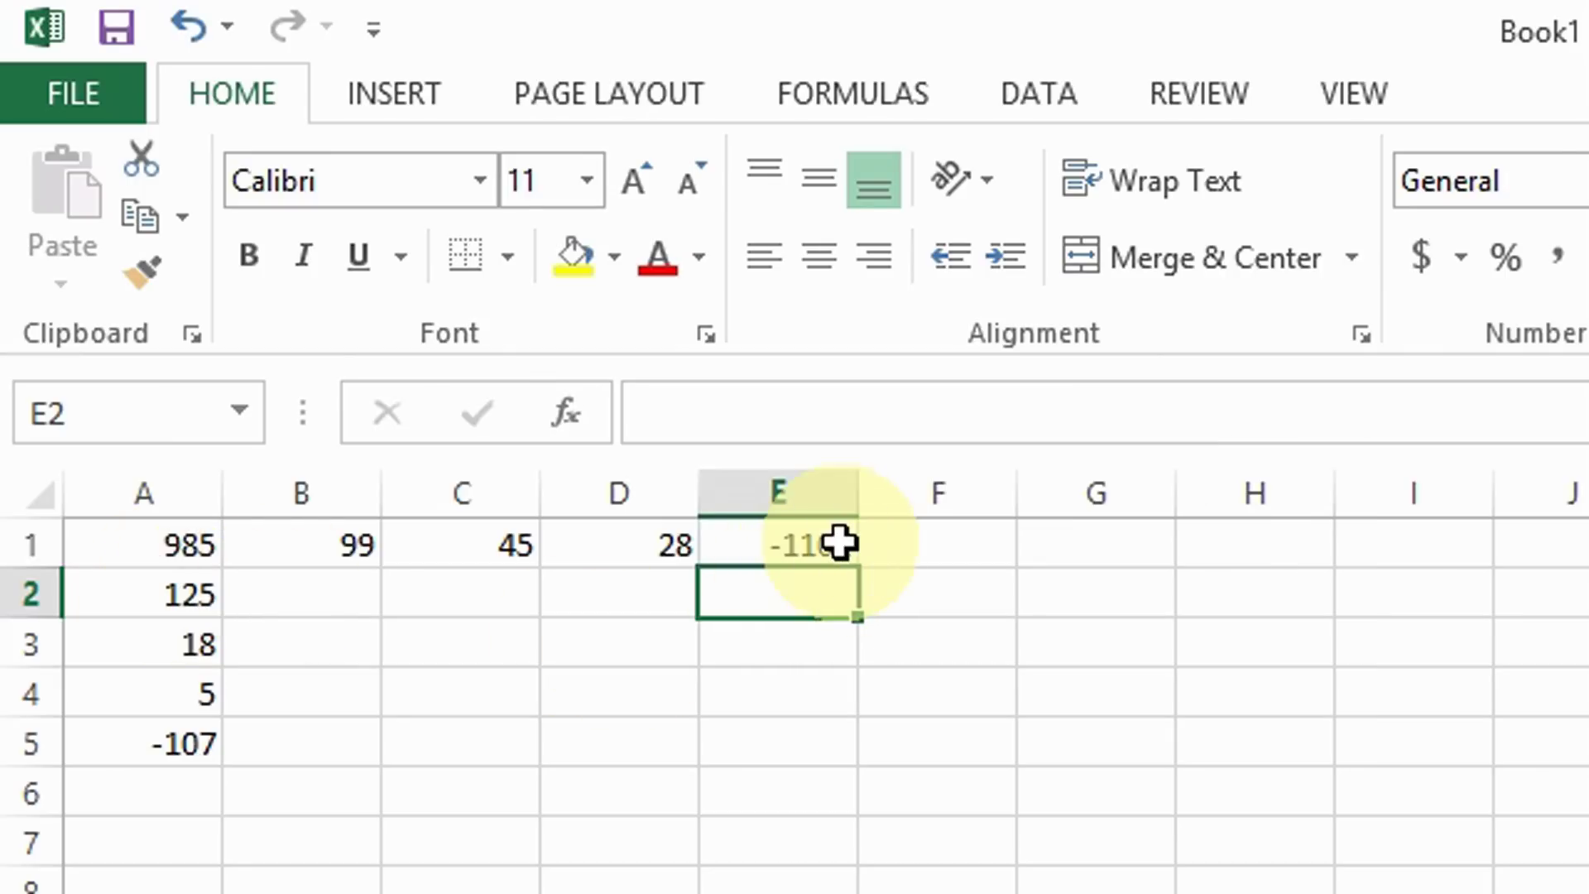
# Replace the formula in cell E1 with the two-cell subtraction =c1-d1.
pyautogui.click(840, 541)
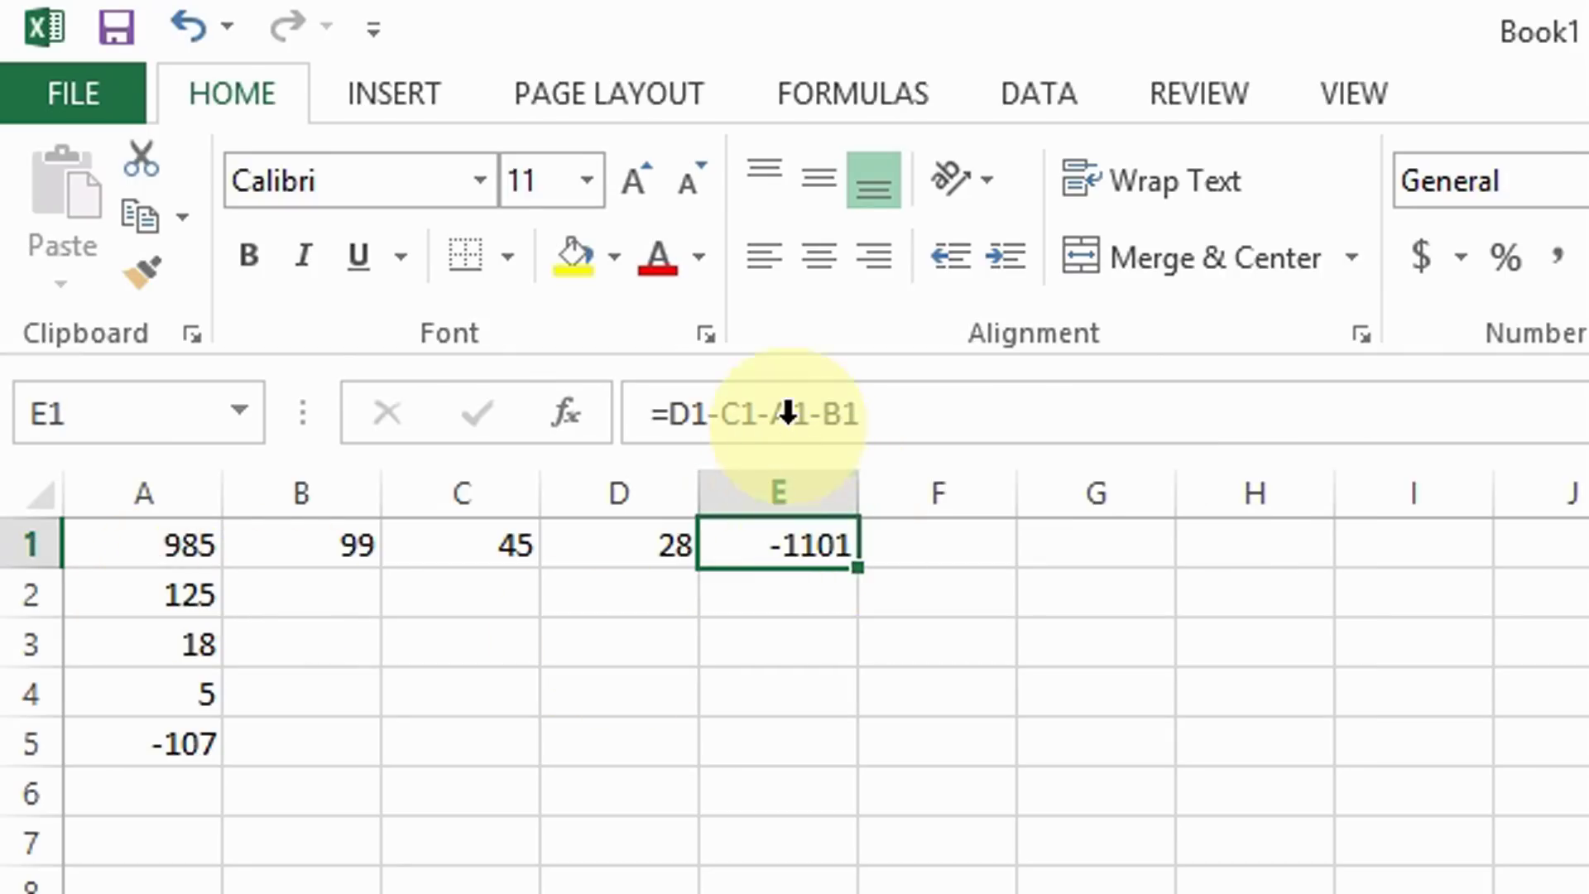
pyautogui.press('BackSpace')
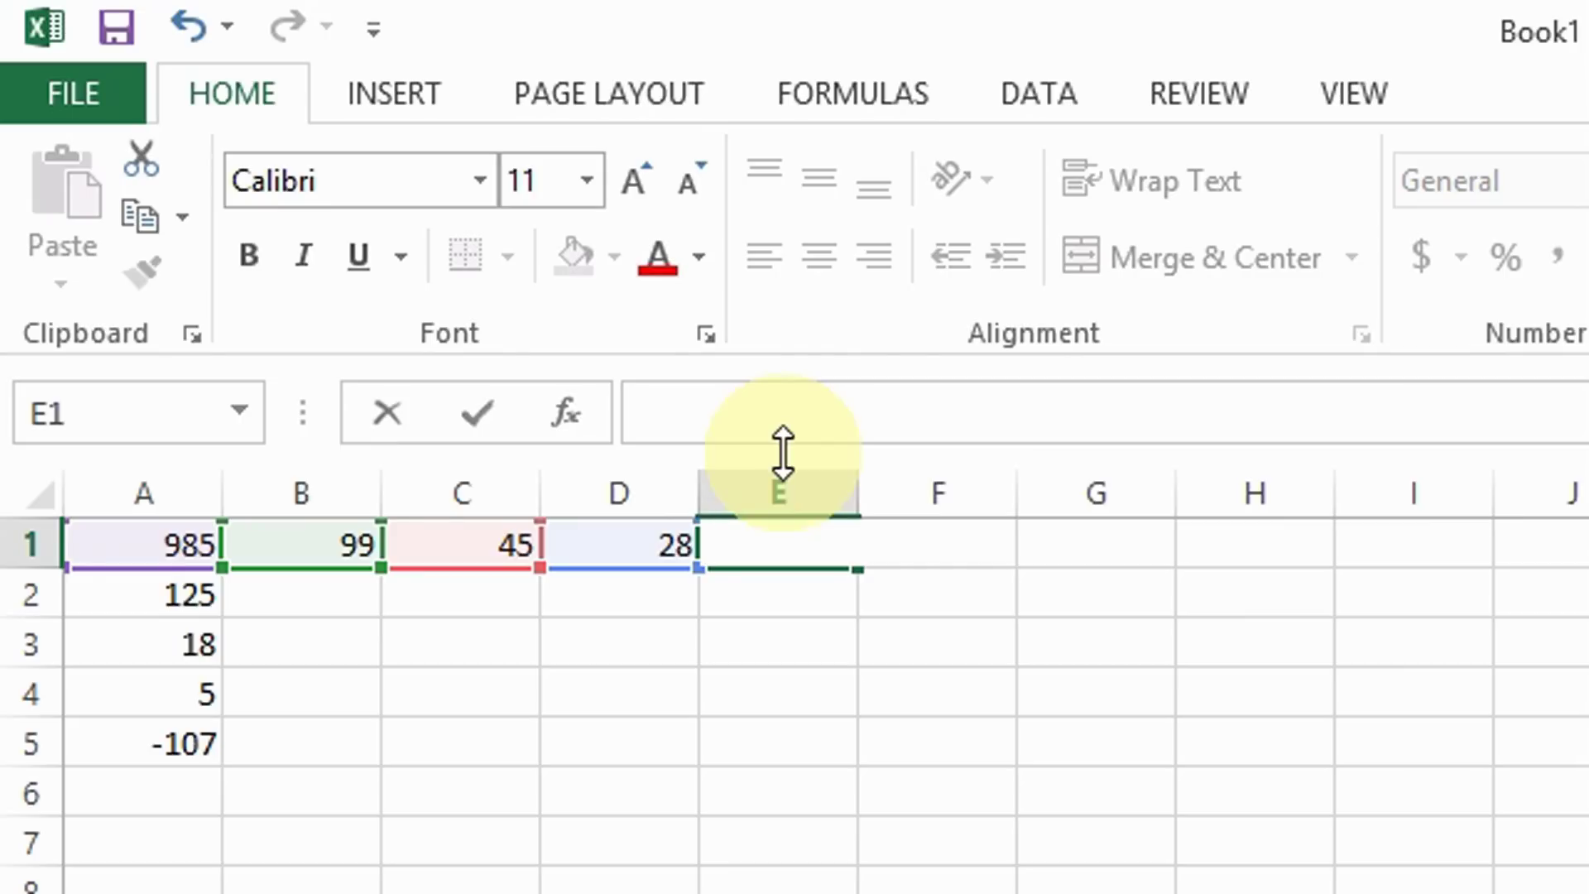
pyautogui.write('=c1-d1')
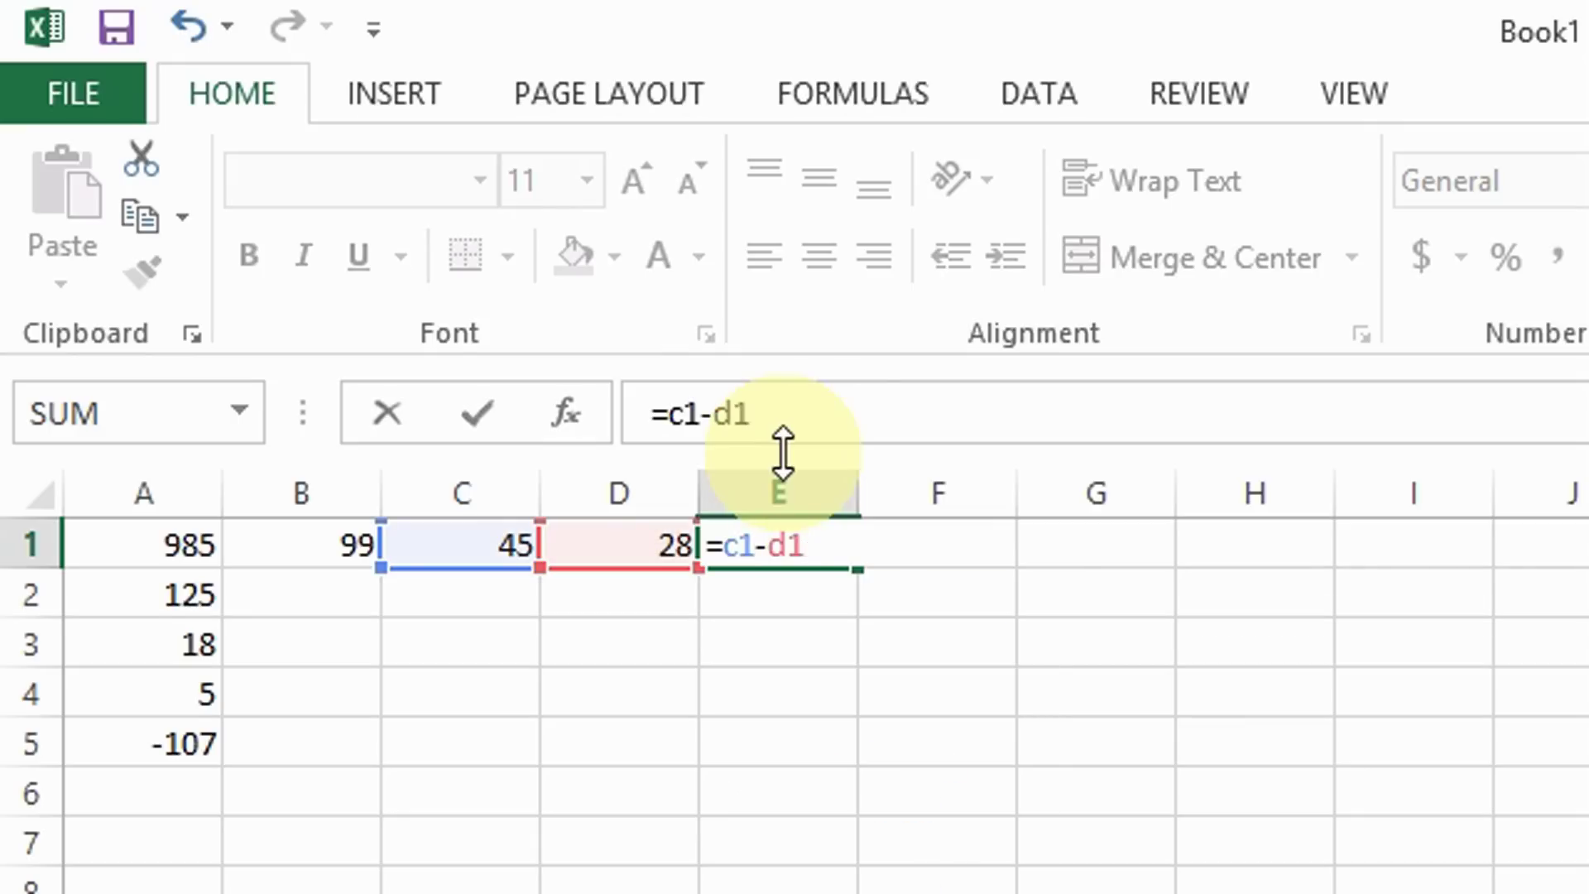
pyautogui.press('Return')
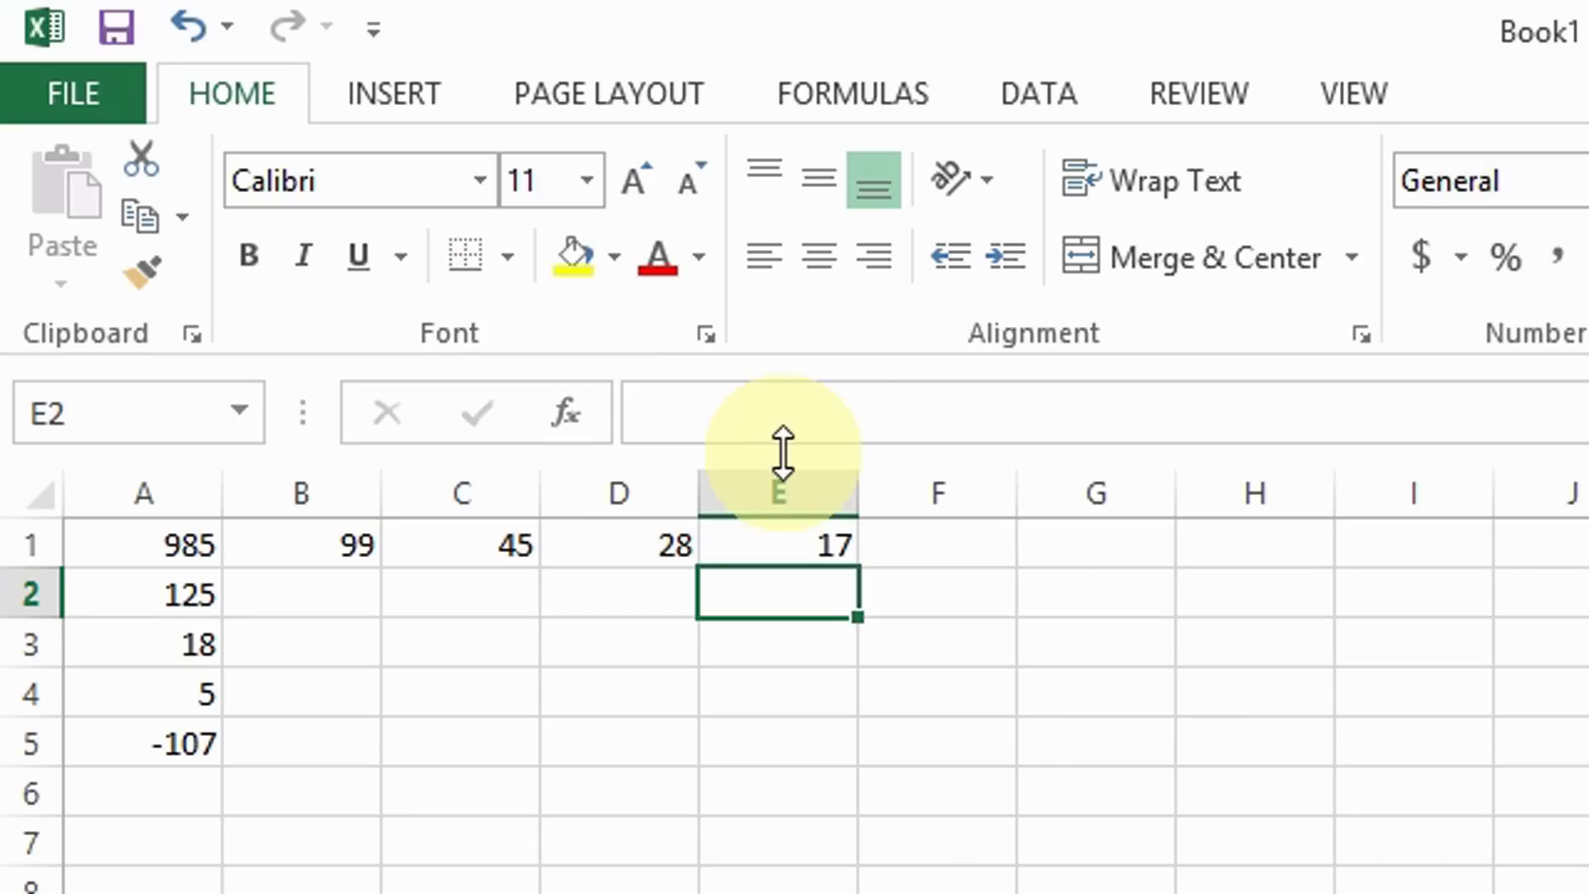